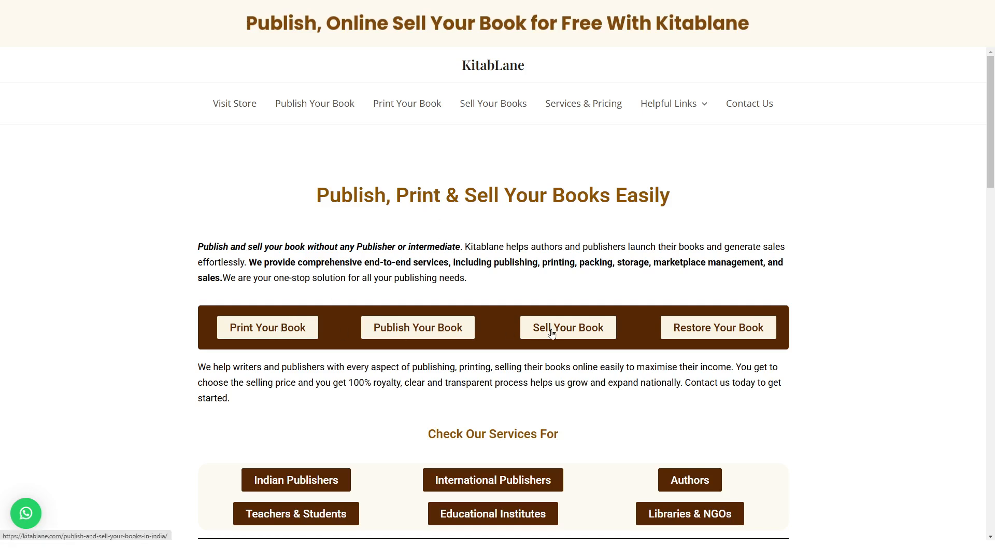
pyautogui.scroll(-1, 544, 329)
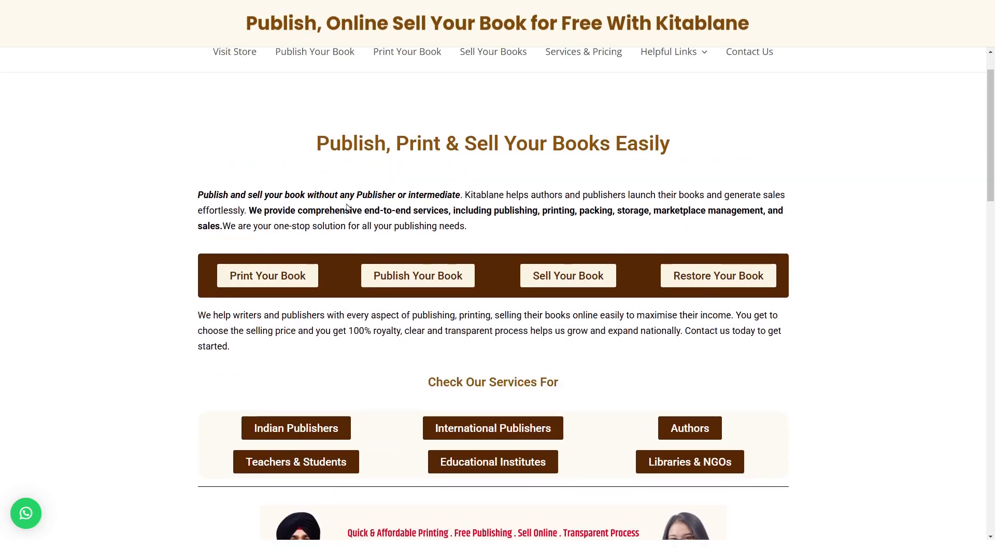
pyautogui.scroll(-2, 350, 205)
pyautogui.scroll(3, 350, 203)
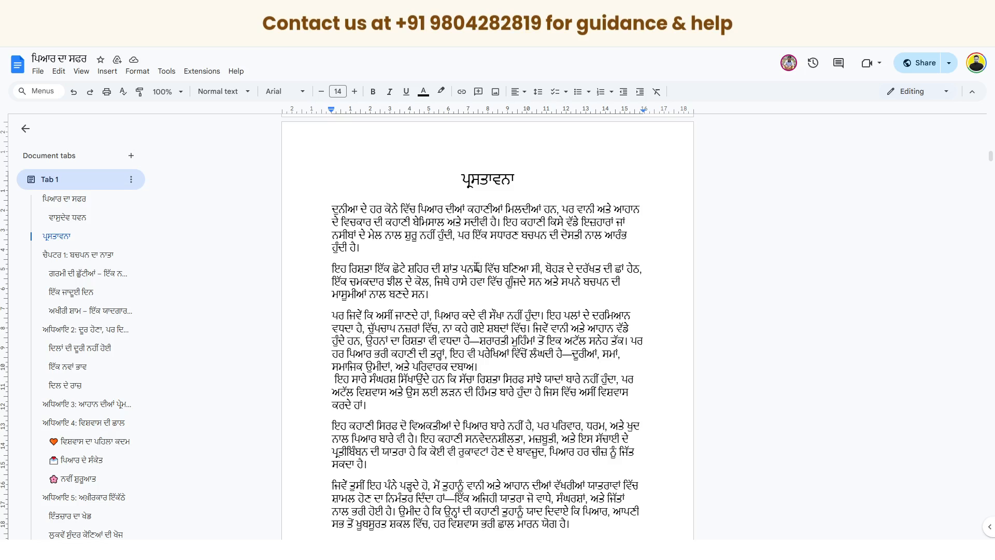
pyautogui.scroll(-2, 476, 265)
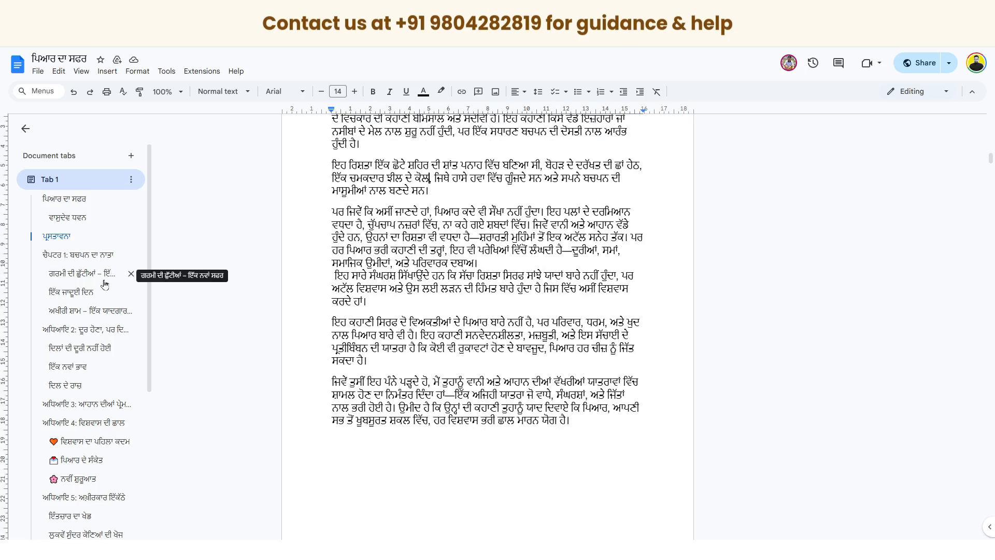
pyautogui.scroll(1, 434, 258)
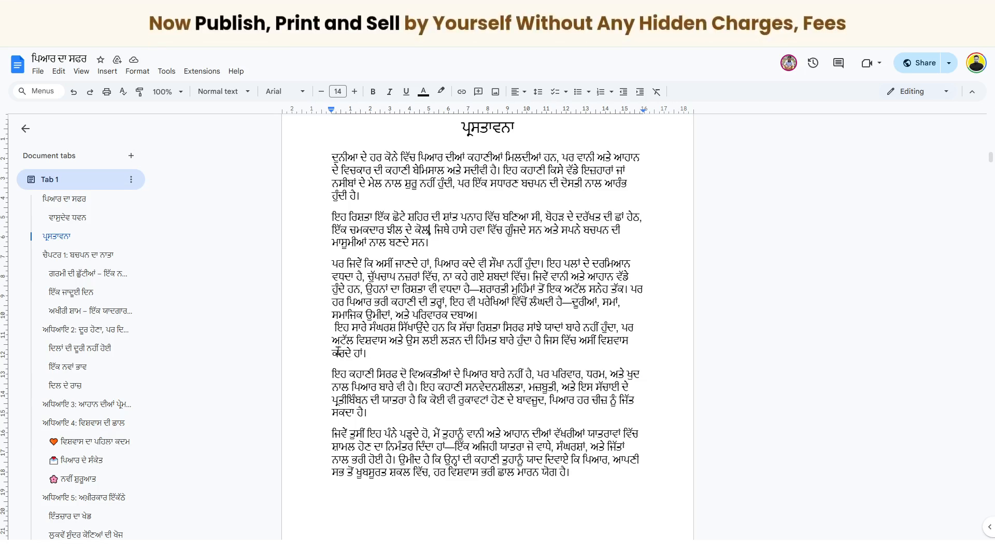
pyautogui.scroll(3, 494, 237)
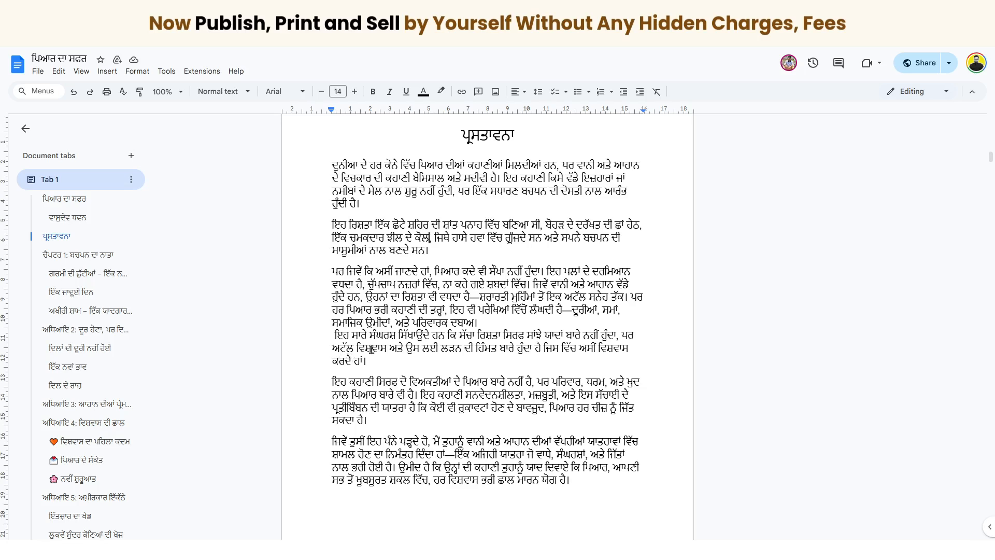
pyautogui.scroll(-2, 490, 279)
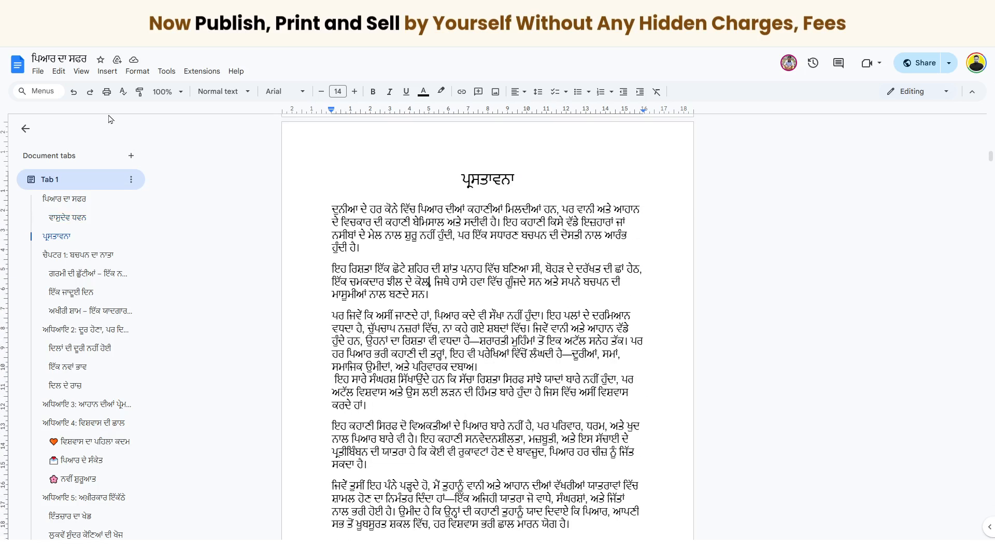
# Apply the page setup to the whole document as portrait A4 (21.0 cm x 29.7 cm) with 2.54 cm margins on all sides
pyautogui.click(41, 77)
pyautogui.click(102, 373)
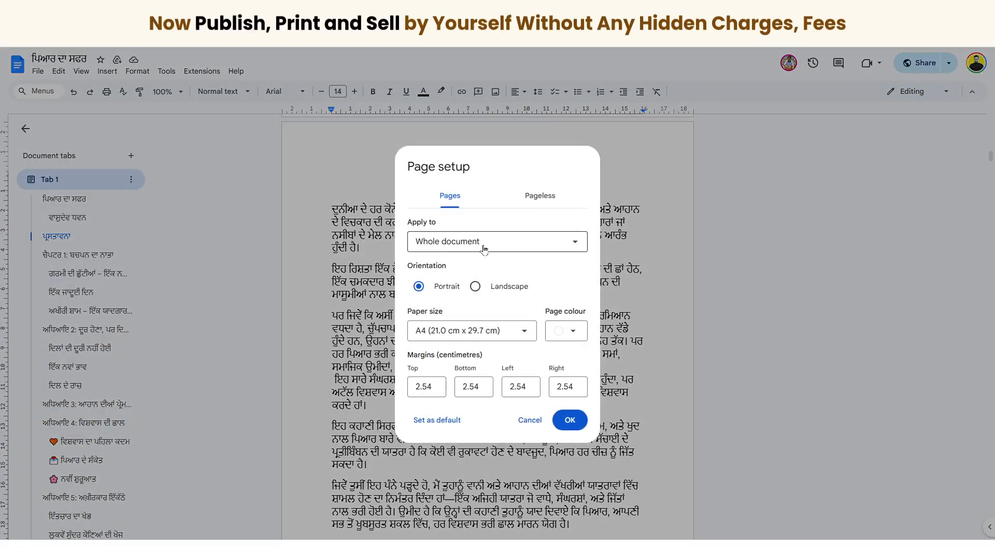
pyautogui.click(570, 418)
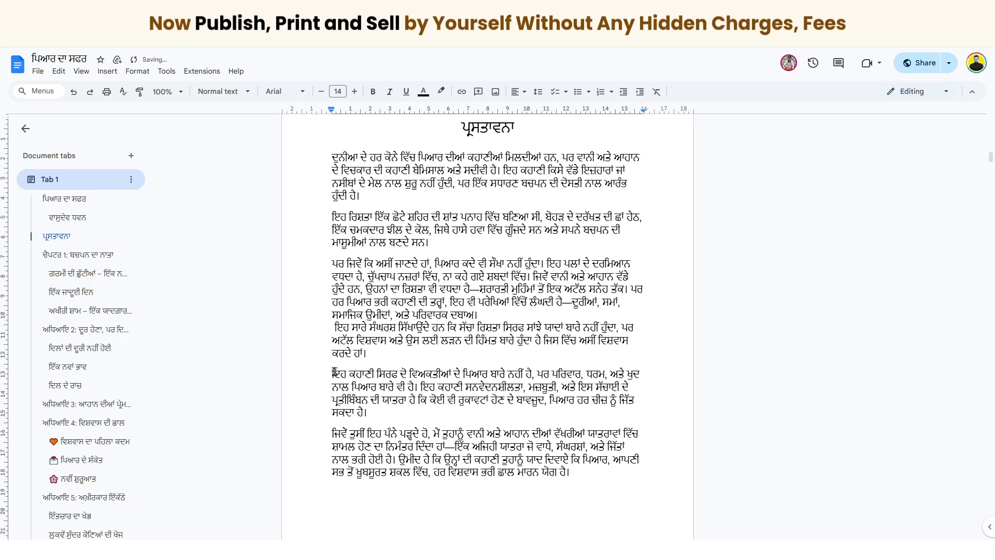
# Delete the stray space at the start of the preface's fourth paragraph and add a paragraph break before it
pyautogui.moveTo(335, 328); pyautogui.dragTo(332, 329)
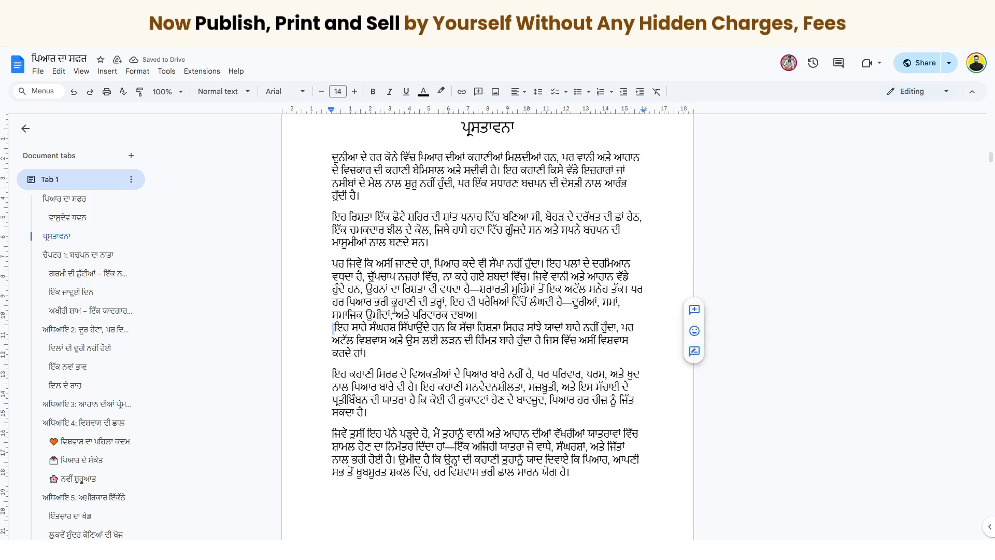
pyautogui.press('BackSpace')
pyautogui.press('Return')
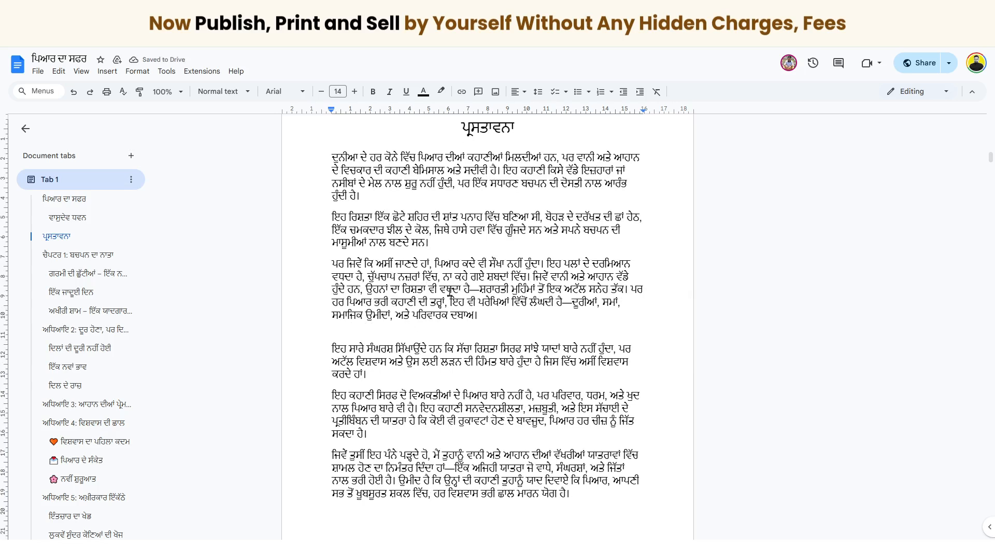
pyautogui.click(290, 97)
pyautogui.click(506, 183)
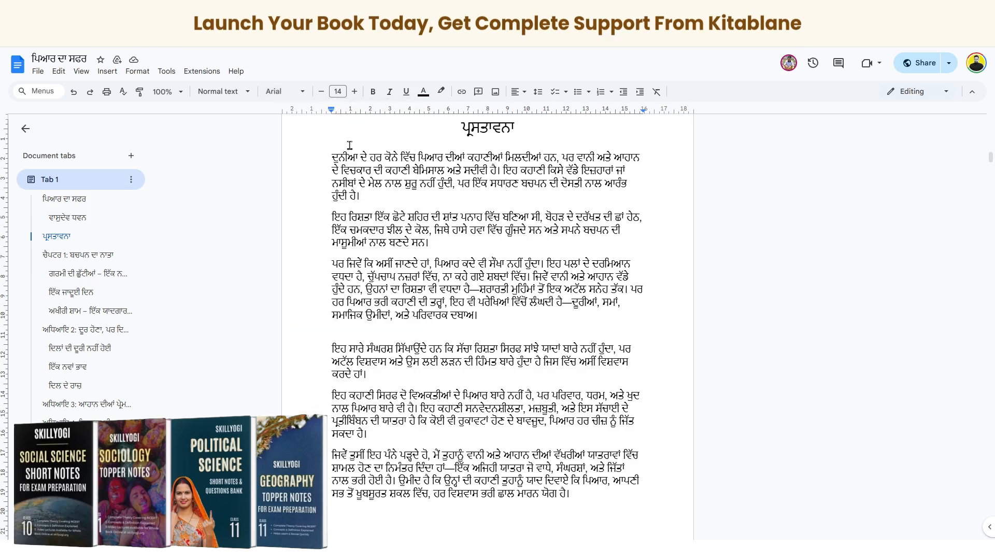
pyautogui.moveTo(361, 195); pyautogui.dragTo(330, 162)
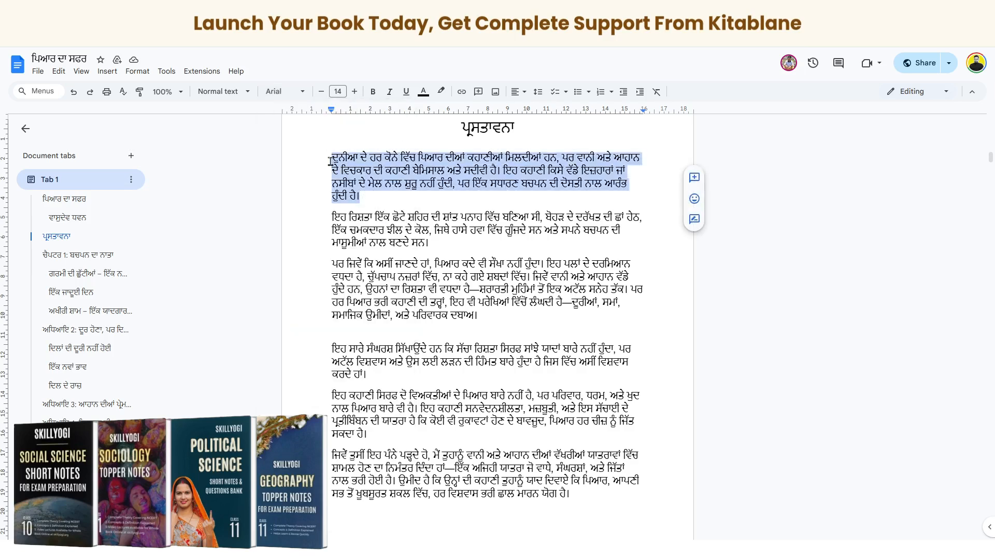
pyautogui.click(271, 97)
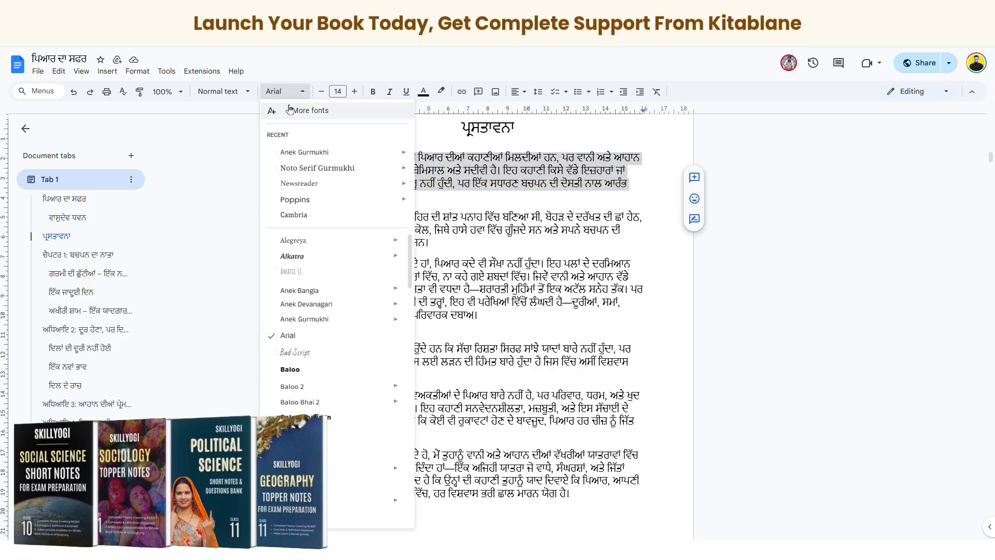
pyautogui.click(501, 156)
# Open the full font catalogue and filter it to the Gurmukhi script
pyautogui.click(279, 97)
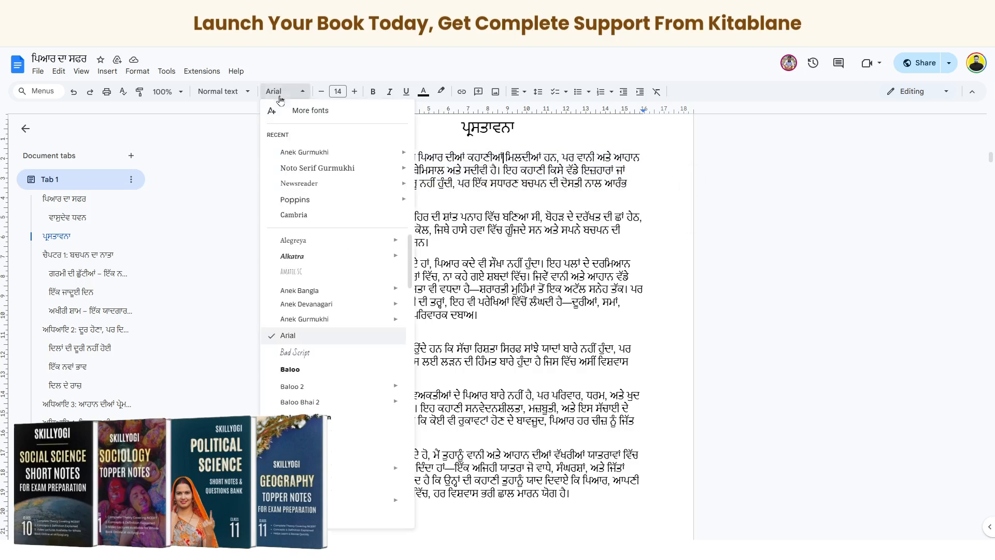
pyautogui.click(299, 110)
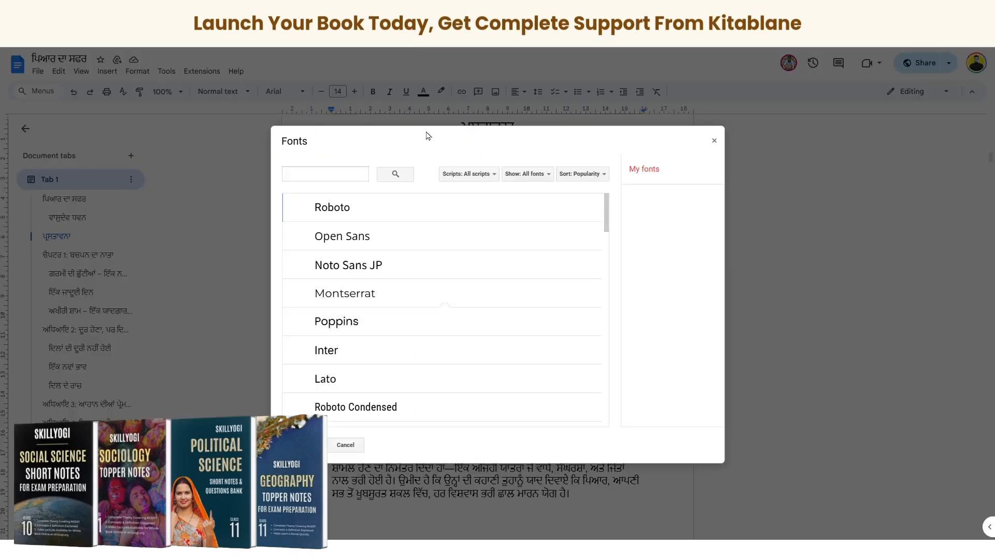
pyautogui.click(463, 176)
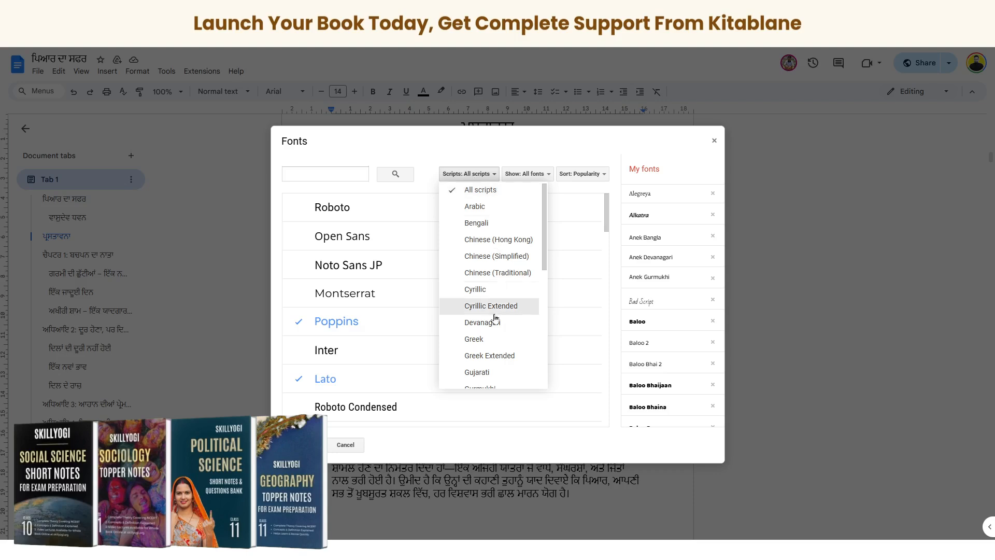
pyautogui.scroll(-1, 486, 338)
pyautogui.click(489, 338)
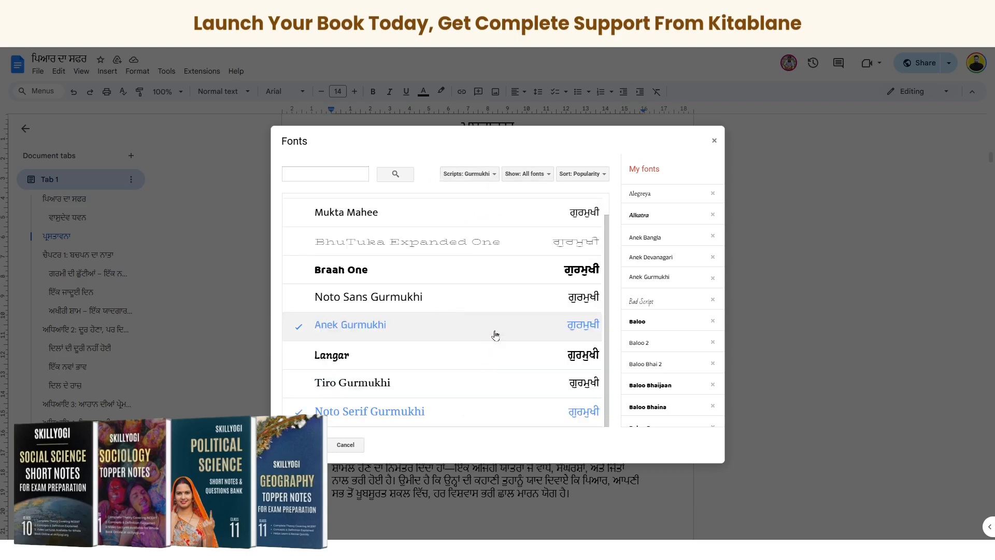
# Add the Baloo Paaji 2, Braah One and Noto Sans Gurmukhi fonts to the document's font list
pyautogui.scroll(1, 482, 295)
pyautogui.scroll(-1, 460, 311)
pyautogui.scroll(1, 442, 373)
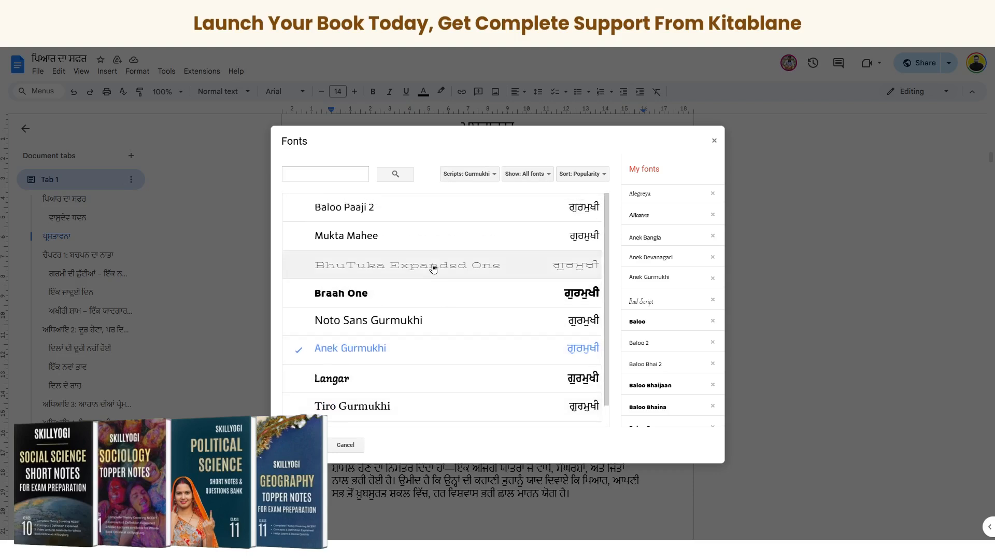
pyautogui.click(411, 207)
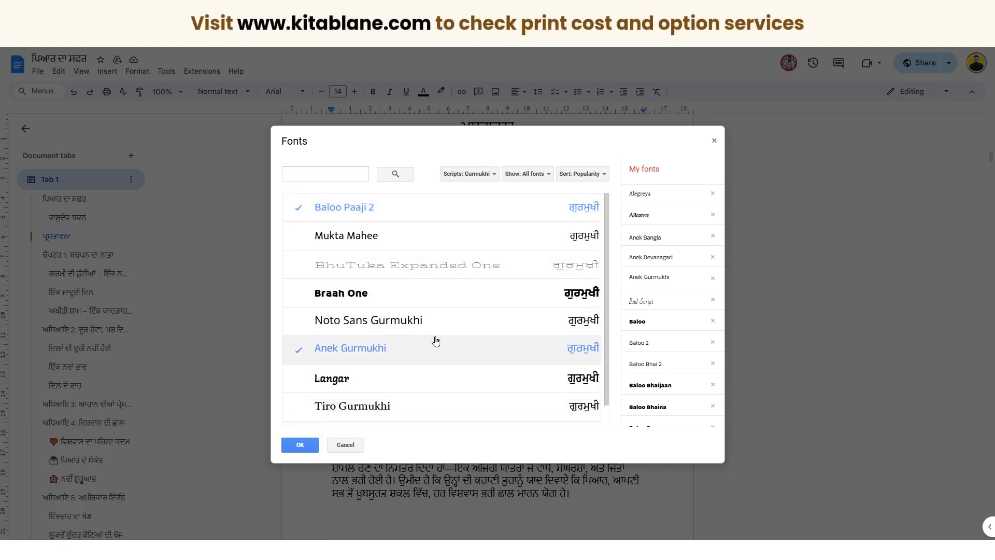
pyautogui.click(413, 304)
pyautogui.click(414, 325)
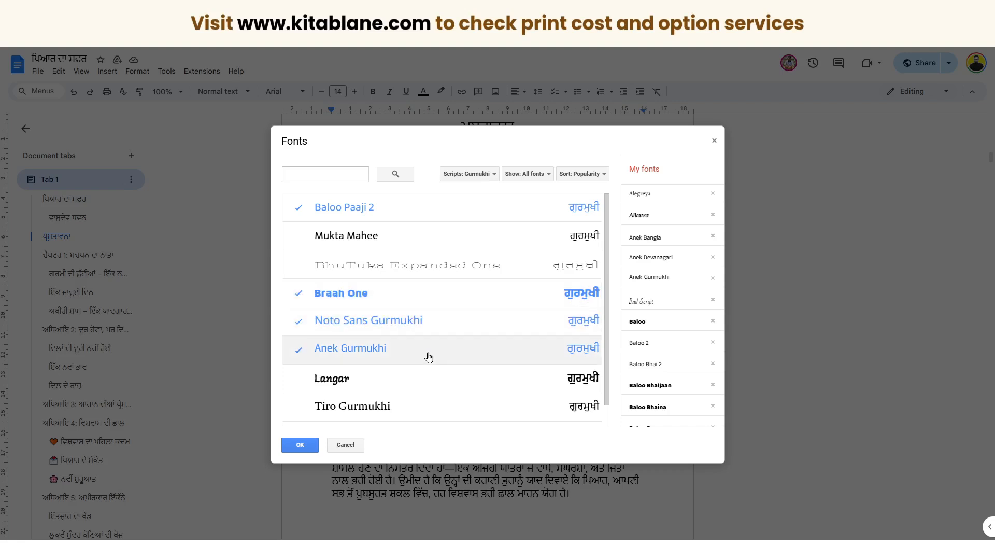
pyautogui.scroll(-1, 428, 362)
pyautogui.scroll(1, 406, 332)
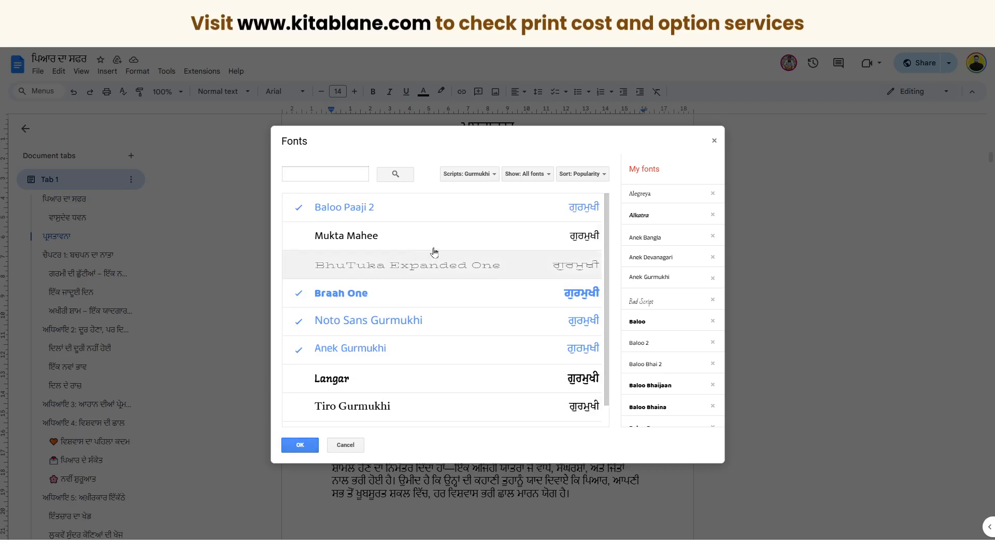
pyautogui.click(301, 446)
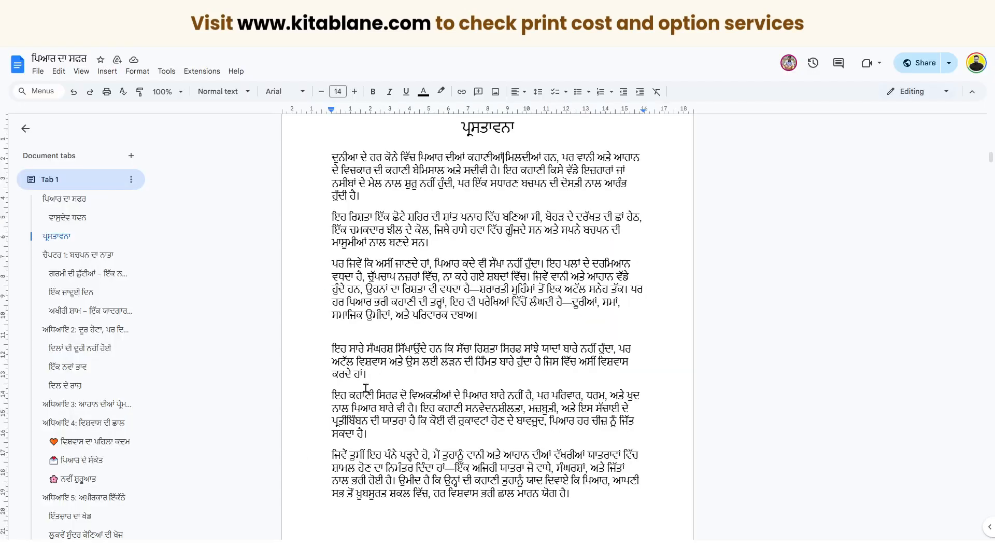
# Try selecting all text with matching formatting, starting from short fragments of the preface's first line
pyautogui.scroll(1, 402, 314)
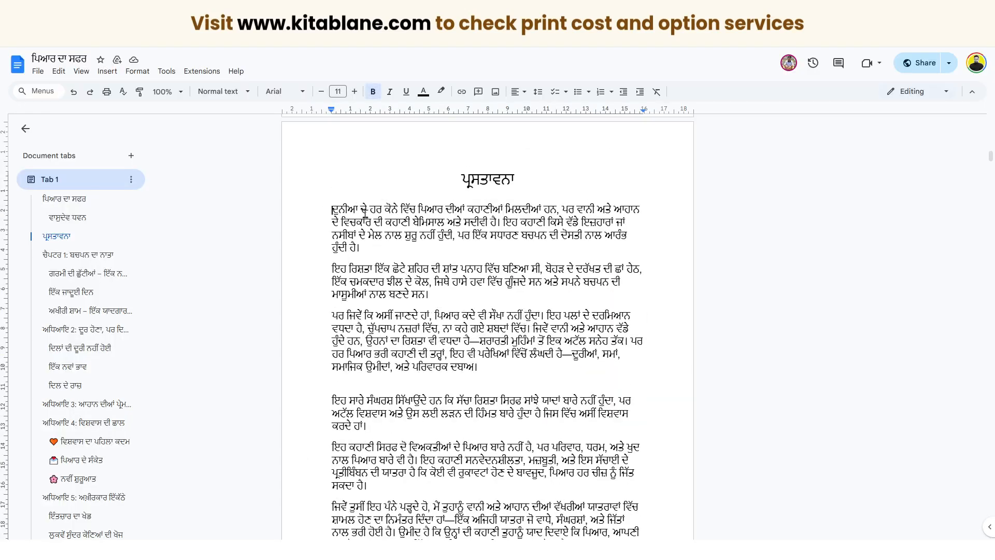
pyautogui.moveTo(369, 209); pyautogui.dragTo(402, 210)
pyautogui.rightClick(383, 210)
pyautogui.moveTo(449, 455)
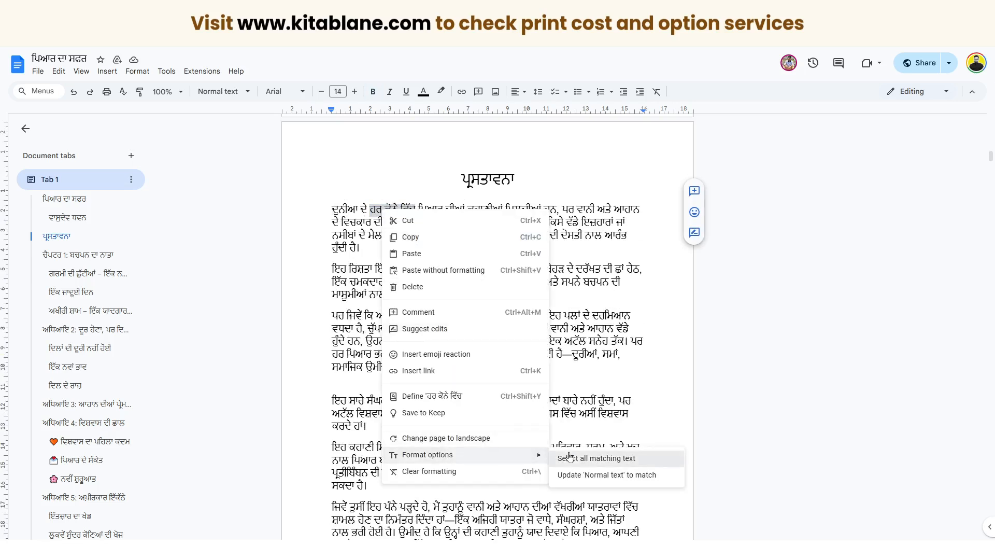
pyautogui.click(591, 455)
pyautogui.moveTo(347, 209); pyautogui.dragTo(384, 210)
pyautogui.rightClick(374, 212)
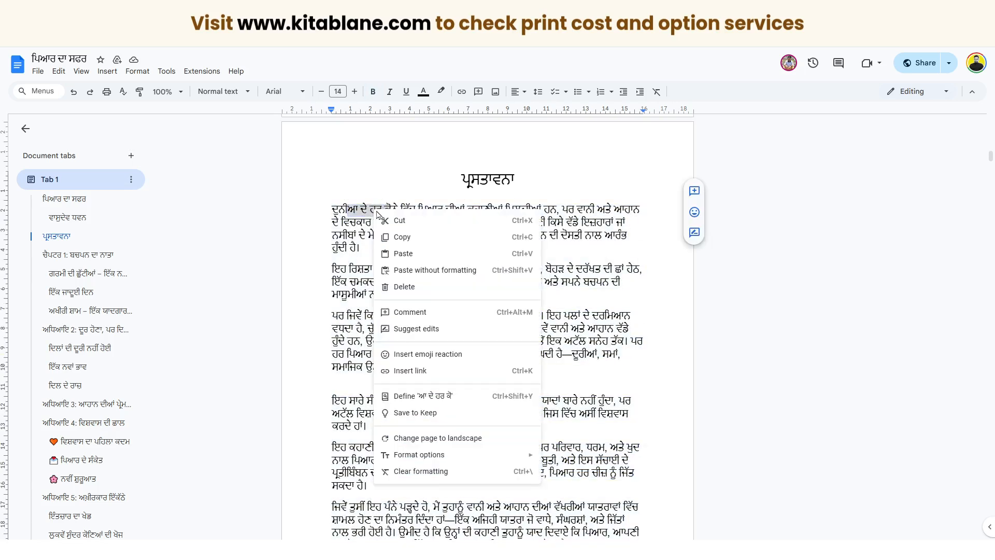
pyautogui.moveTo(449, 454)
pyautogui.click(568, 461)
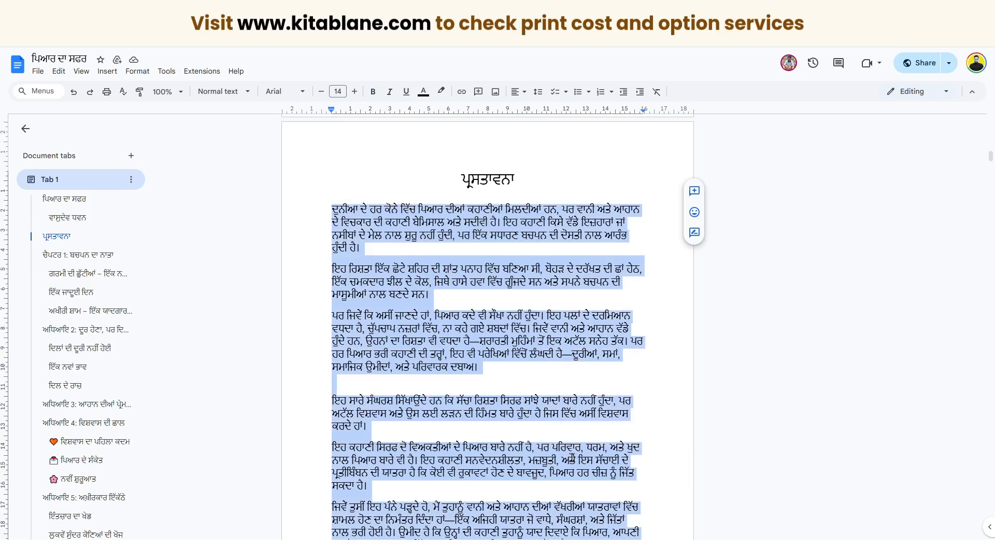
# Select all body text that matches the formatting of a phrase in the preface's first paragraph
pyautogui.click(373, 210)
pyautogui.moveTo(369, 209); pyautogui.dragTo(428, 210)
pyautogui.rightClick(397, 210)
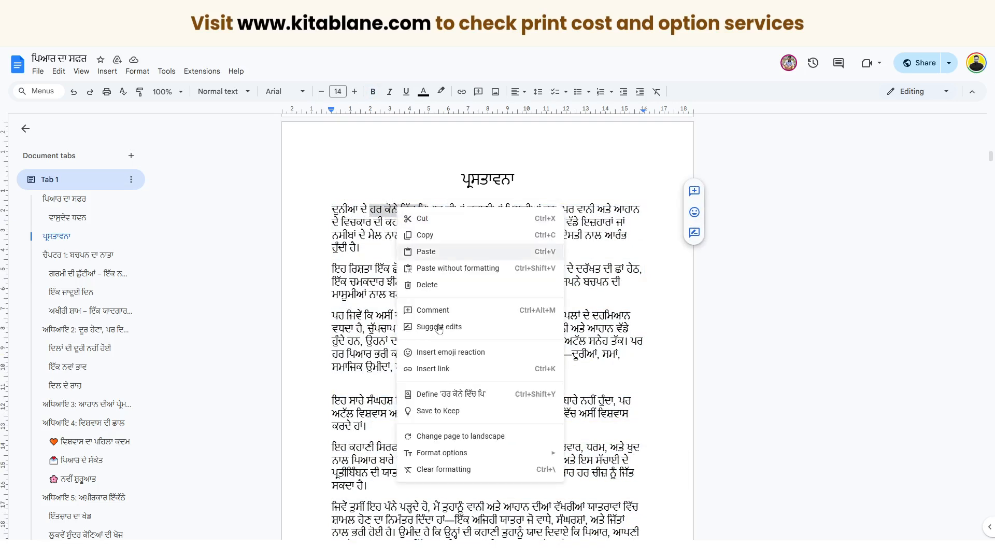
pyautogui.moveTo(549, 453)
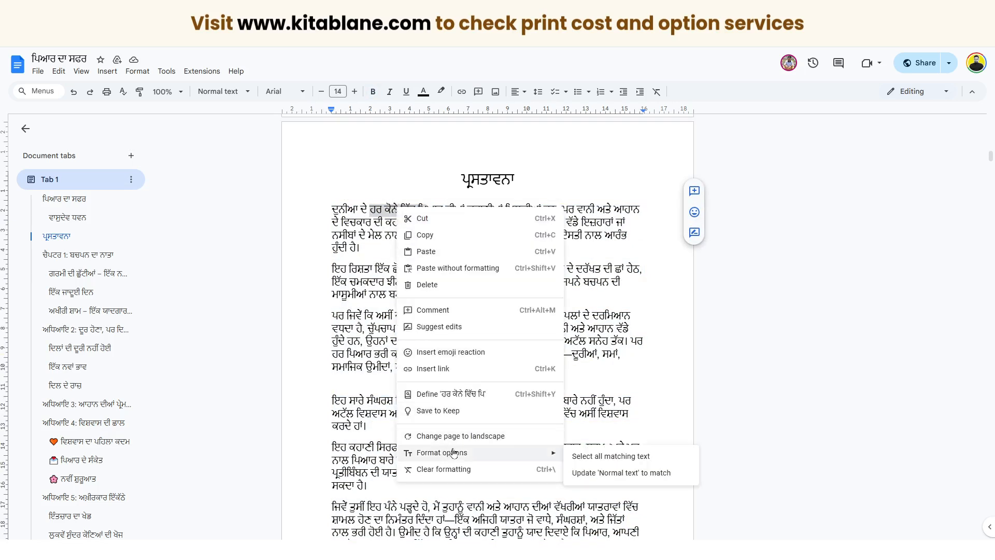
pyautogui.click(590, 458)
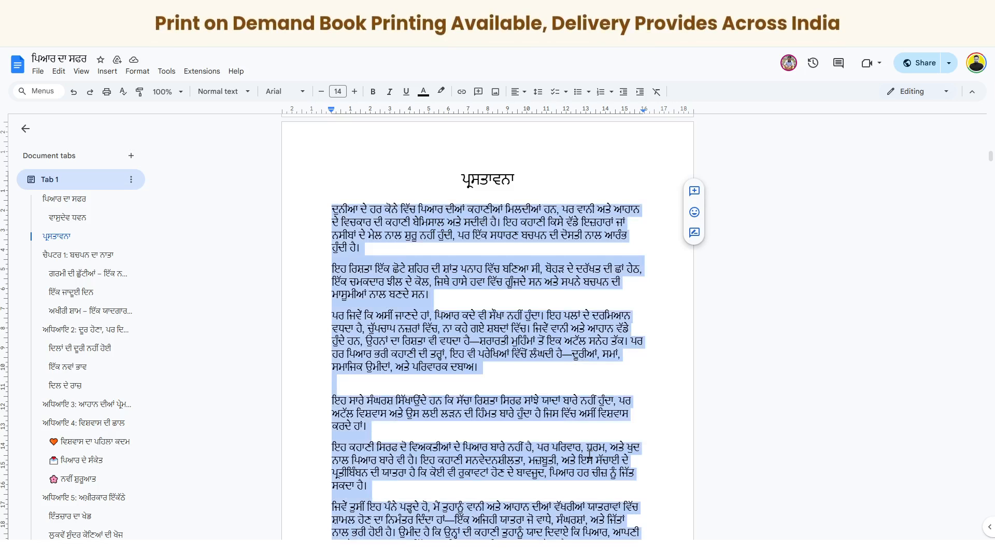
# Try the Anek Gurmukhi font on all the matching body text and undo the font change
pyautogui.click(284, 91)
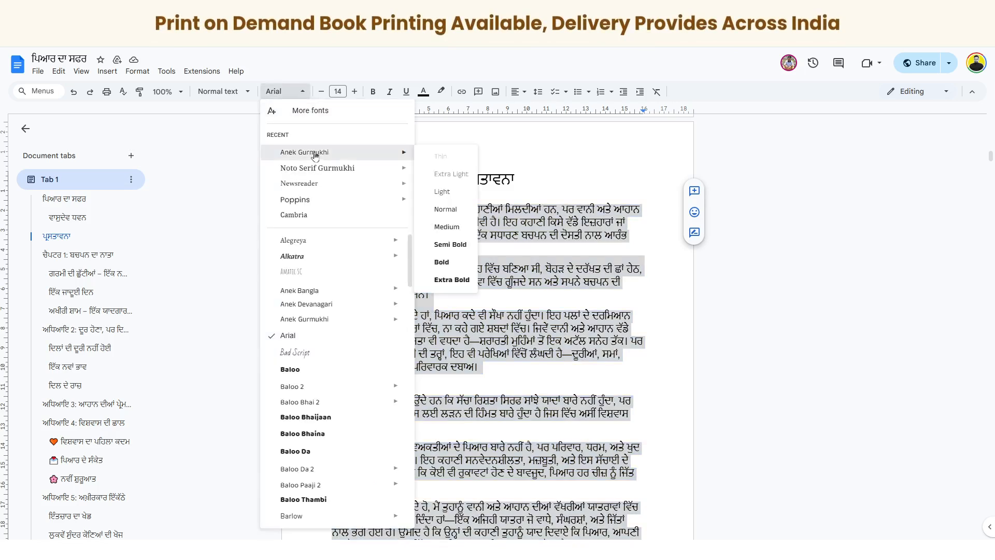
pyautogui.click(314, 154)
pyautogui.click(489, 258)
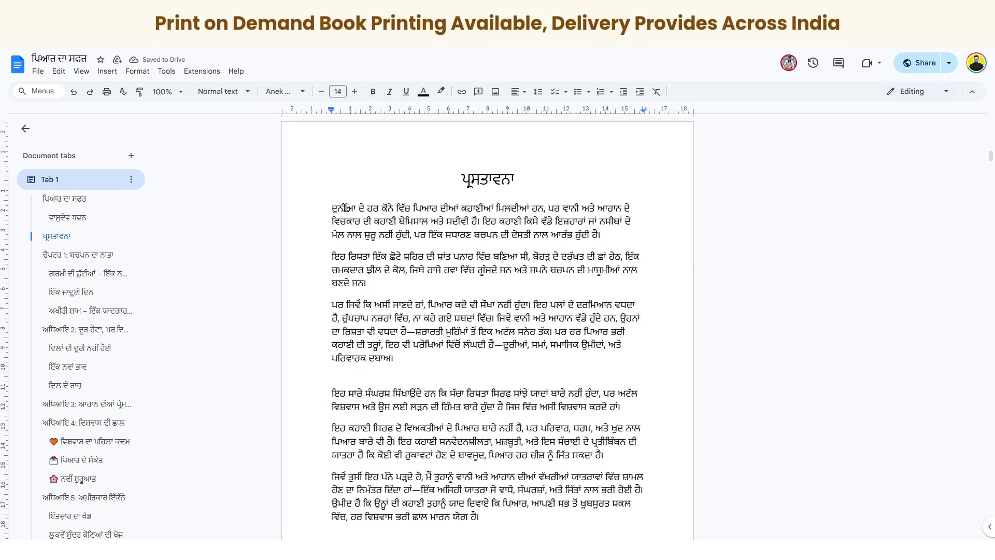
pyautogui.moveTo(346, 207); pyautogui.dragTo(376, 208)
pyautogui.hotkey('ctrl', 'z')
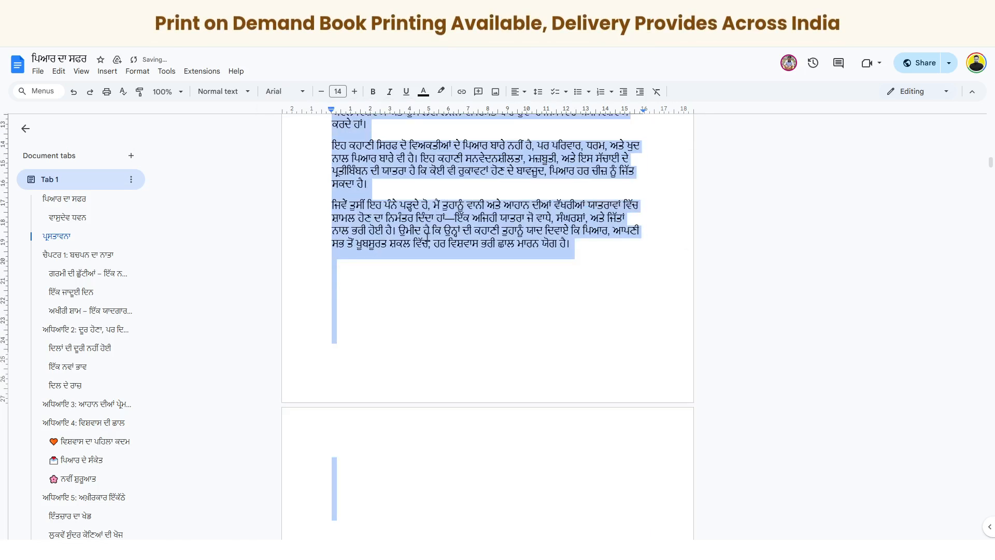
# Try the Noto Serif Gurmukhi font on the selected body text and undo it
pyautogui.scroll(3, 409, 239)
pyautogui.click(278, 94)
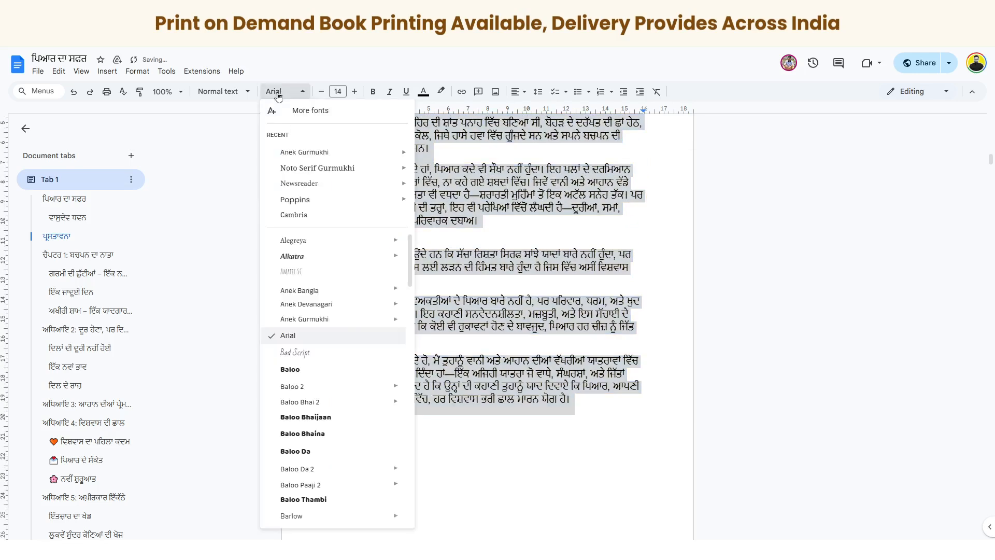
pyautogui.click(330, 167)
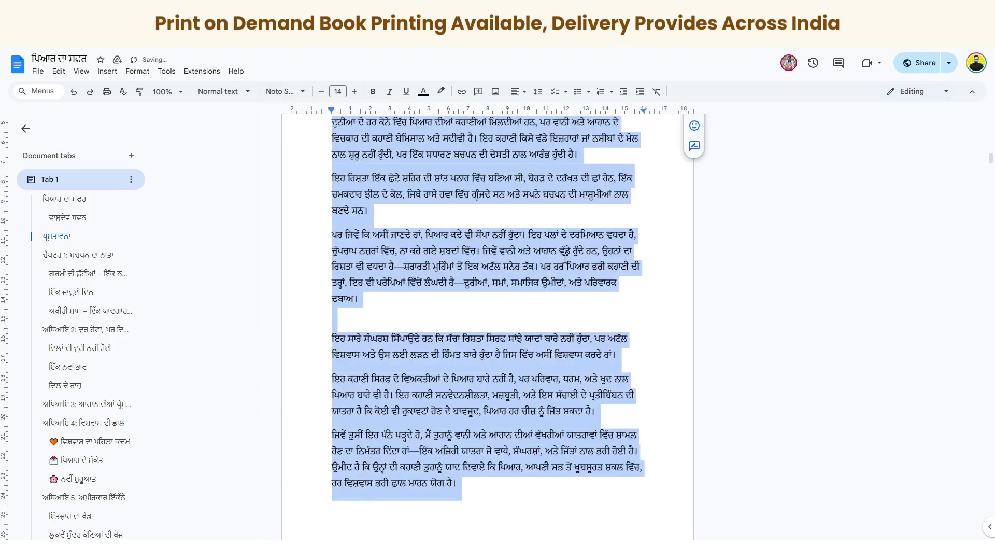
pyautogui.click(482, 253)
pyautogui.hotkey('ctrl', 'z')
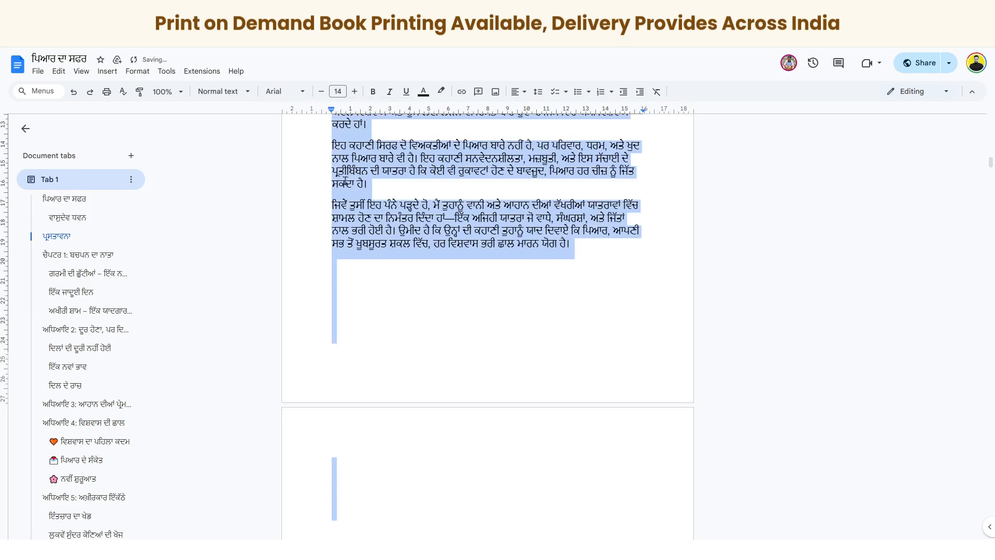
# Apply the Noto Serif Gurmukhi font to the selected body text
pyautogui.click(280, 91)
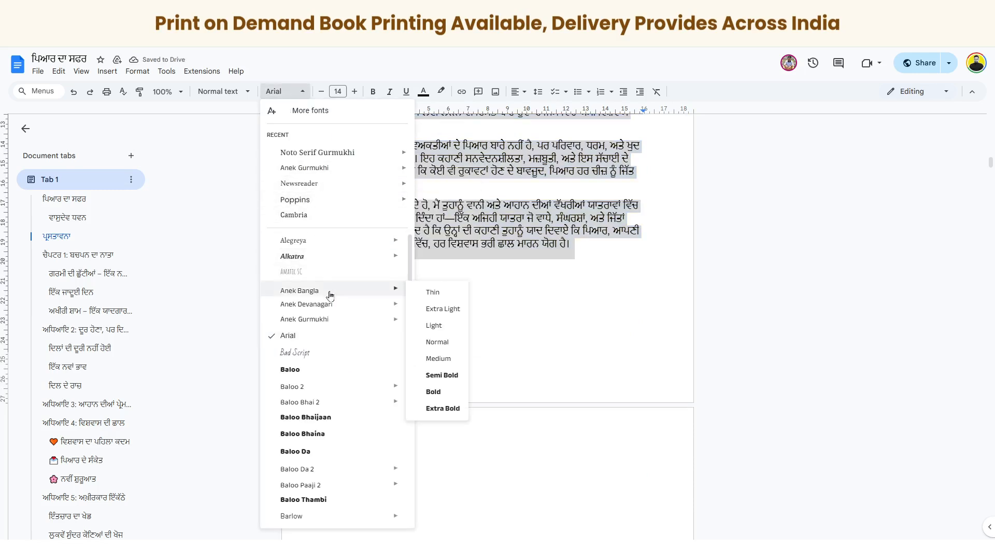
pyautogui.scroll(-3, 344, 311)
pyautogui.scroll(-10, 344, 311)
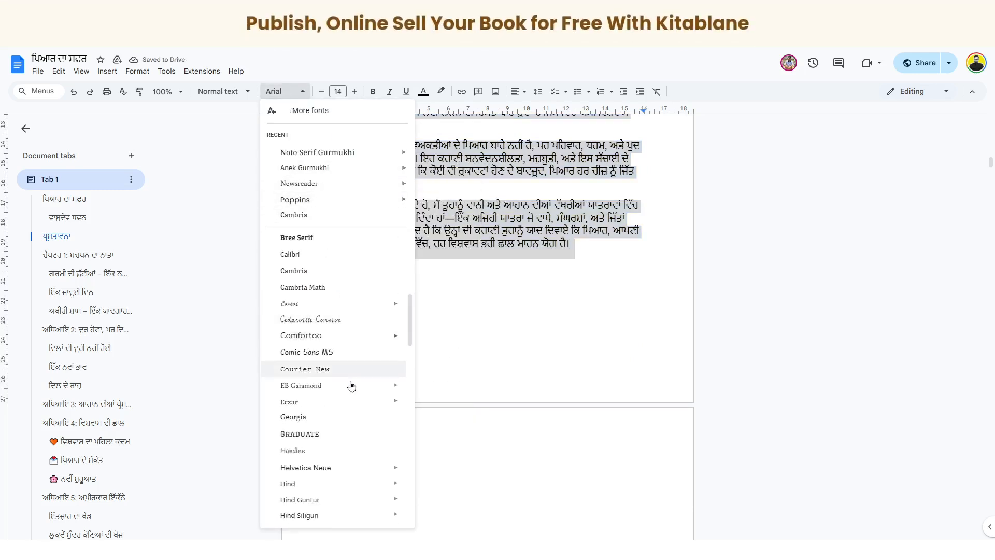
pyautogui.scroll(-4, 340, 414)
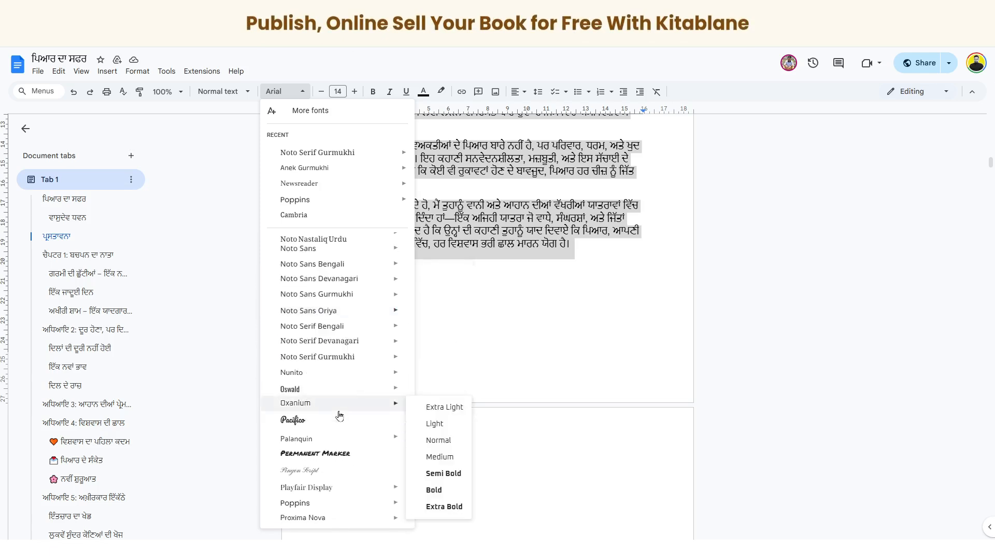
pyautogui.click(335, 358)
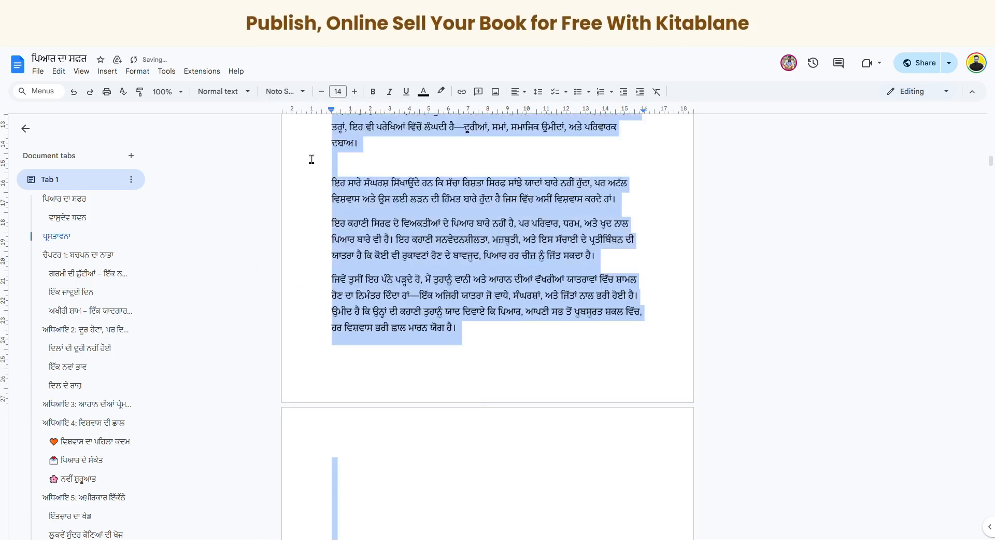
# Try the Baloo Paaji 2 font on the selected body text and undo it
pyautogui.click(284, 91)
pyautogui.scroll(-3, 322, 378)
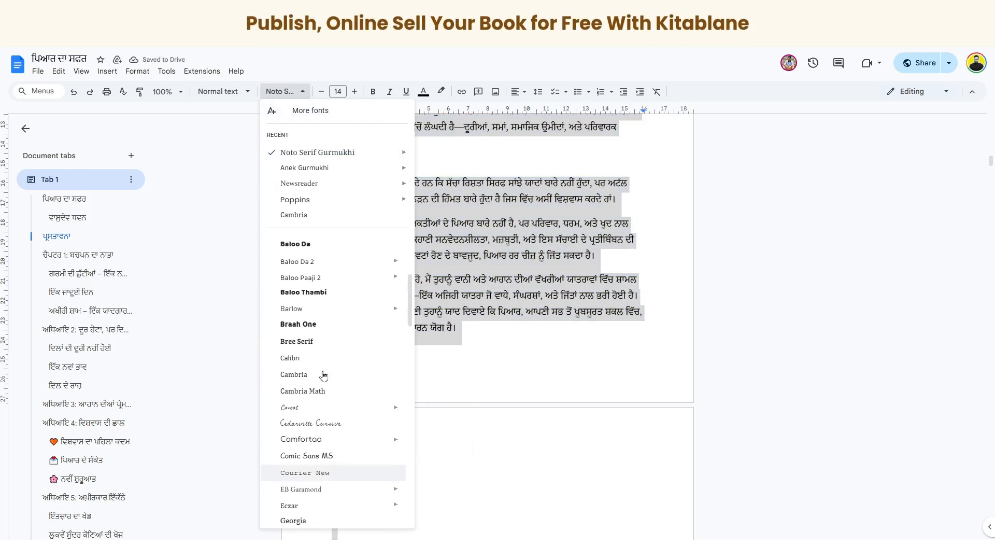
pyautogui.scroll(2, 324, 375)
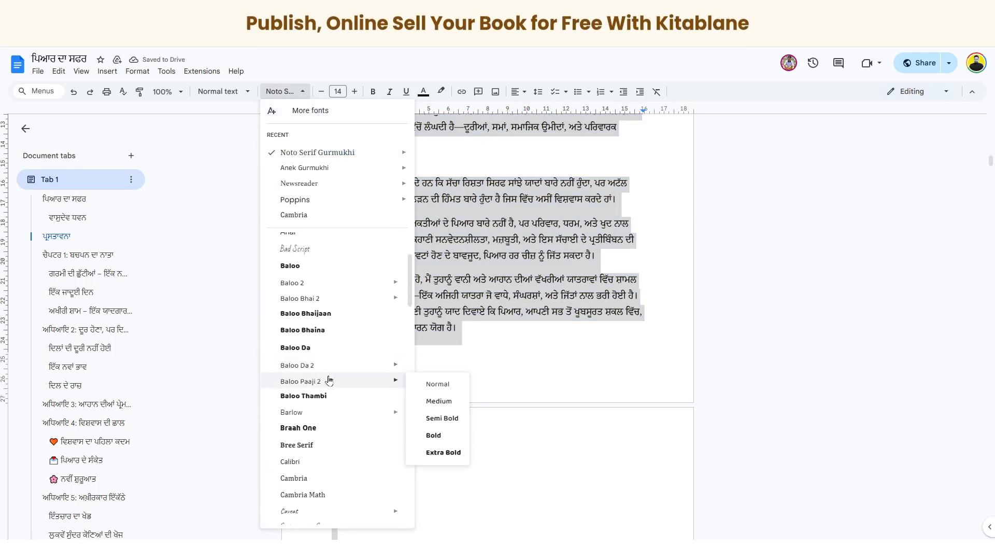
pyautogui.click(329, 381)
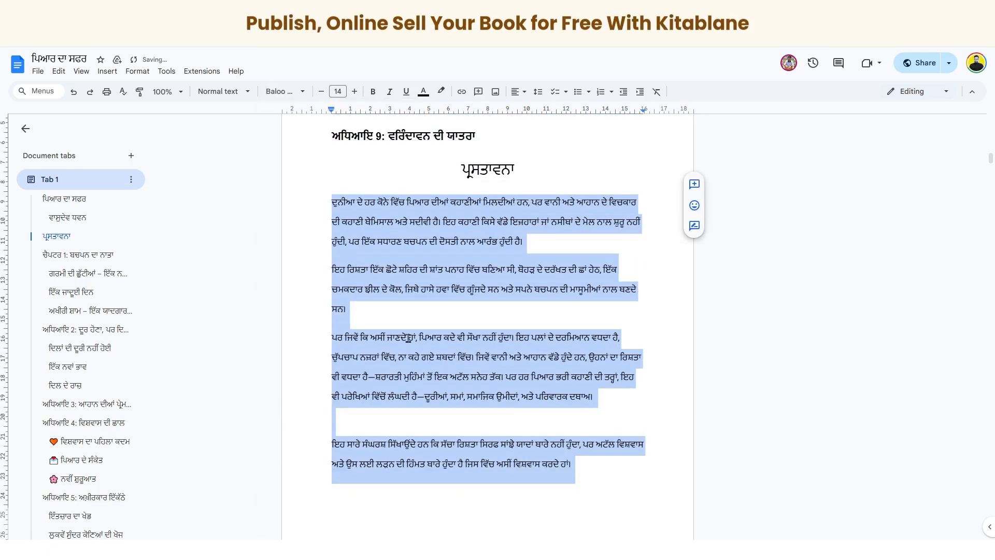
pyautogui.scroll(2, 424, 280)
pyautogui.click(409, 326)
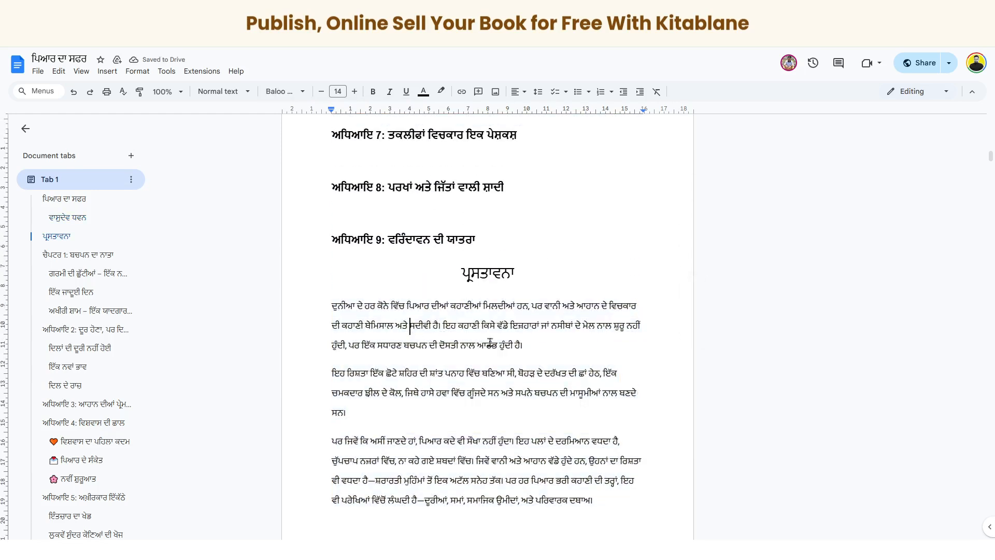
pyautogui.scroll(-2, 490, 355)
pyautogui.hotkey('ctrl', 'z')
# Examine how the preface and the opening of Chapter 1 look in the Noto Serif Gurmukhi font
pyautogui.scroll(2, 518, 360)
pyautogui.scroll(-2, 518, 361)
pyautogui.scroll(-4, 518, 360)
pyautogui.scroll(3, 362, 322)
pyautogui.scroll(-6, 371, 322)
pyautogui.scroll(-3, 371, 323)
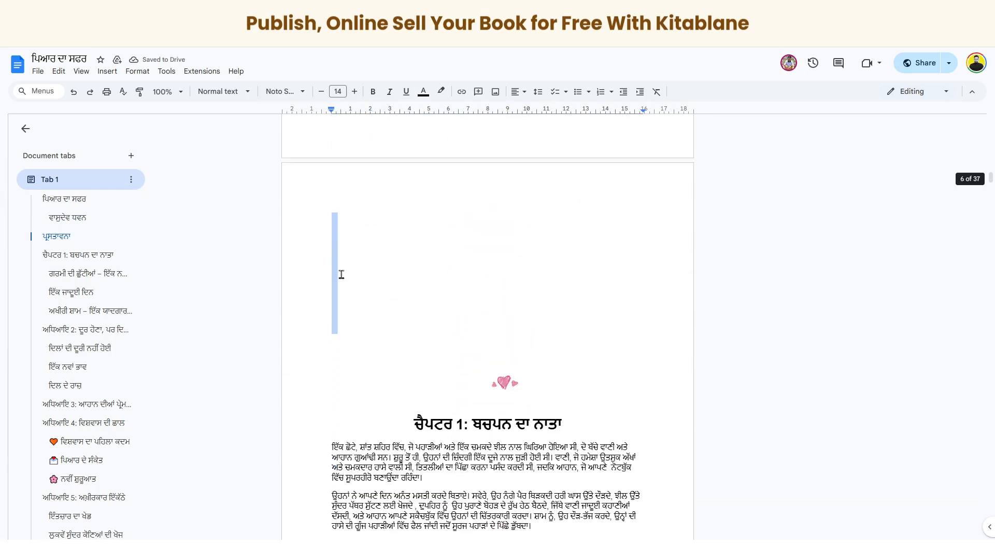
pyautogui.scroll(3, 342, 274)
pyautogui.scroll(-1, 342, 264)
pyautogui.scroll(1, 345, 264)
pyautogui.scroll(-3, 366, 265)
# Try removing the empty lines above the Chapter 1 heading and undo the deletion
pyautogui.moveTo(345, 226); pyautogui.dragTo(414, 334)
pyautogui.press('BackSpace')
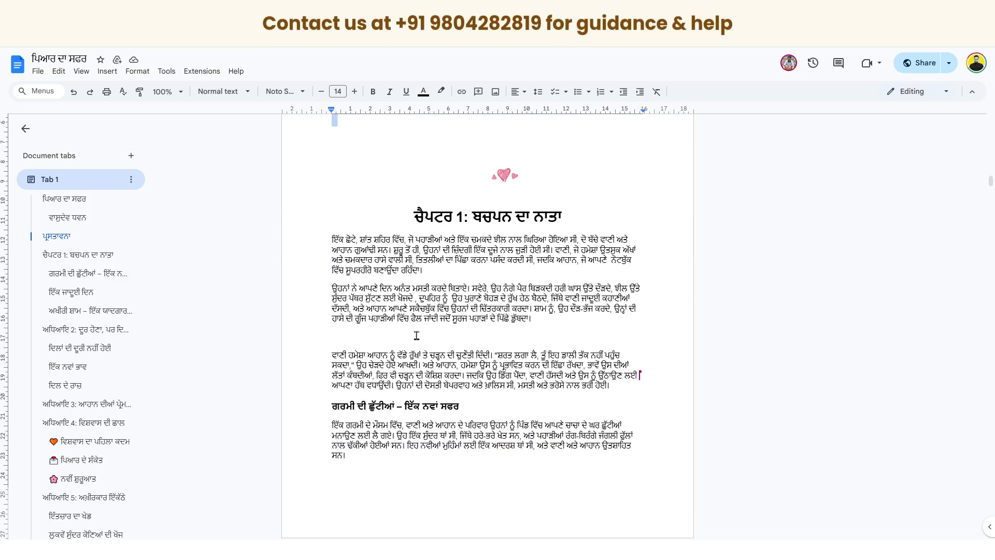
pyautogui.hotkey('ctrl', 'z')
# Undo the body text's font change to Noto Serif Gurmukhi
pyautogui.scroll(15, 441, 335)
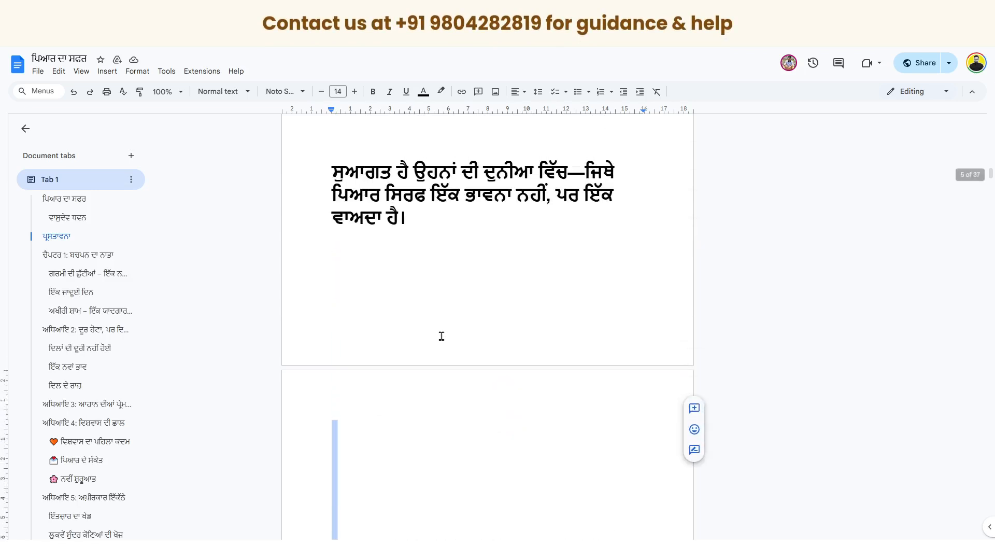
pyautogui.scroll(4, 441, 336)
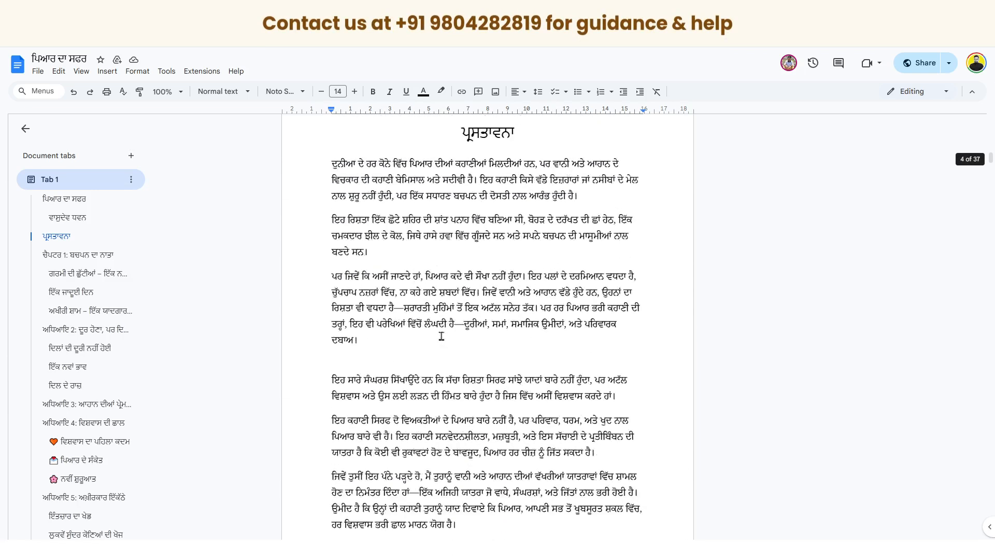
pyautogui.scroll(-1, 458, 315)
pyautogui.hotkey('ctrl', 'z')
pyautogui.scroll(8, 458, 316)
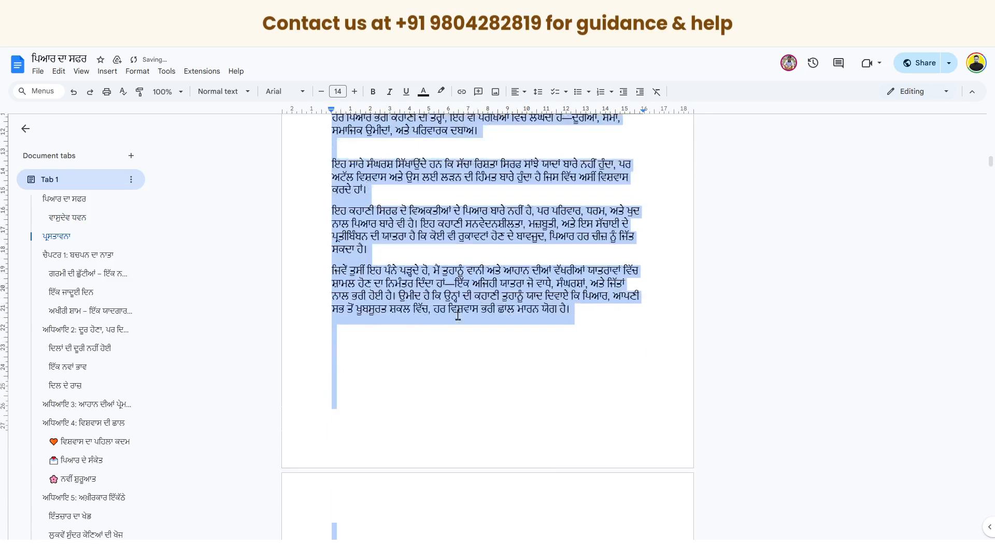
# Select all body text whose formatting matches a phrase in the preface's first line
pyautogui.click(458, 313)
pyautogui.moveTo(381, 324); pyautogui.dragTo(496, 325)
pyautogui.rightClick(496, 325)
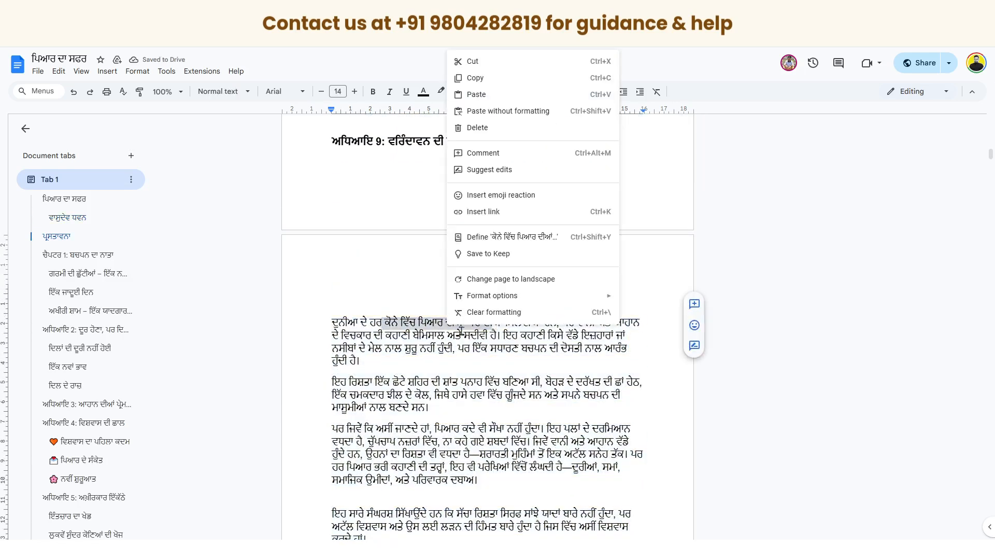
pyautogui.moveTo(508, 296)
pyautogui.click(659, 300)
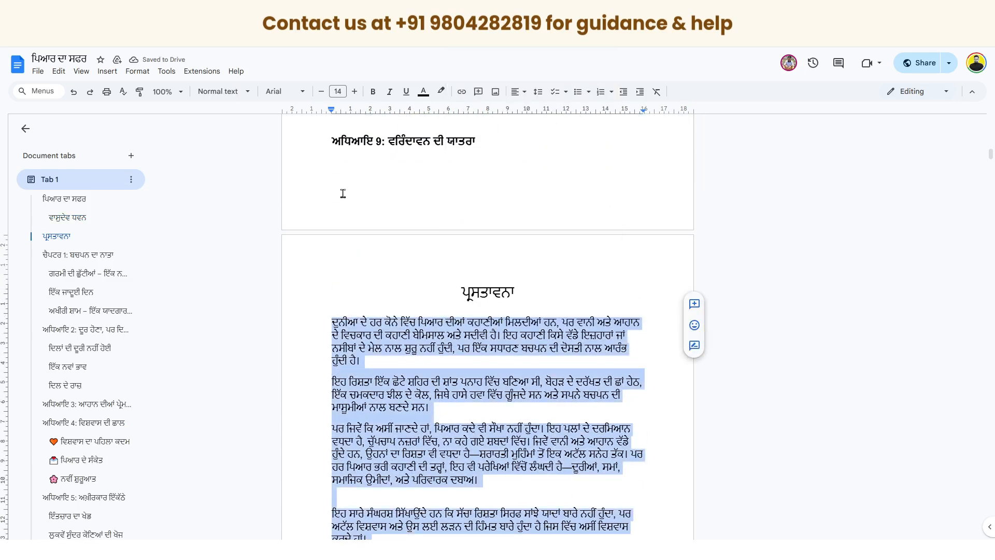
# Try Noto Serif Gurmukhi on the matching body text, and settle on the Anek Gurmukhi font for it
pyautogui.click(284, 91)
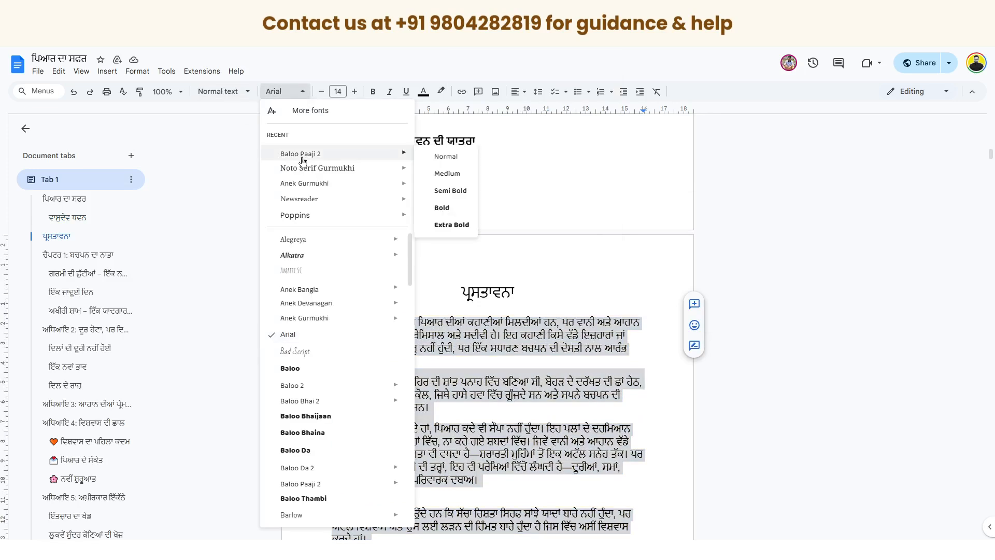
pyautogui.click(307, 168)
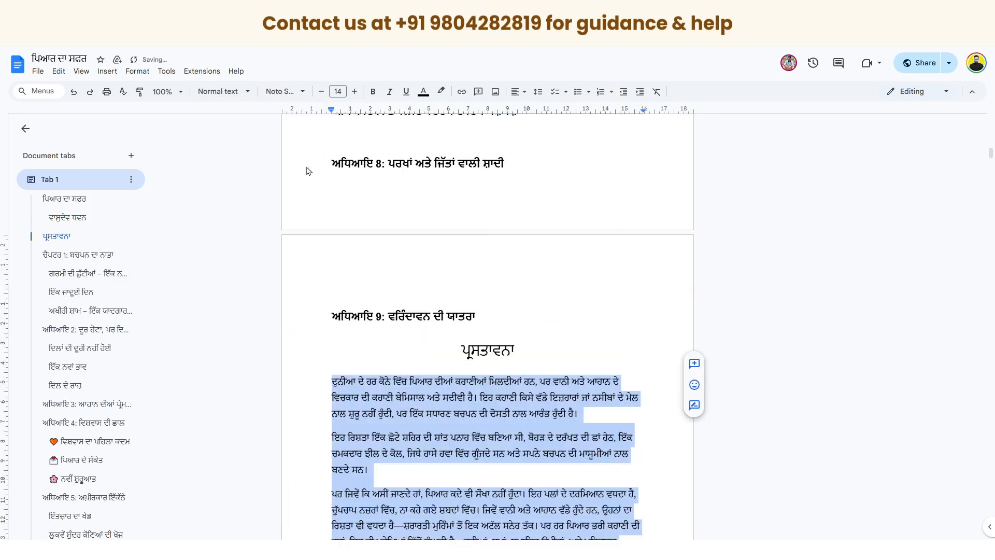
pyautogui.click(285, 91)
pyautogui.click(306, 179)
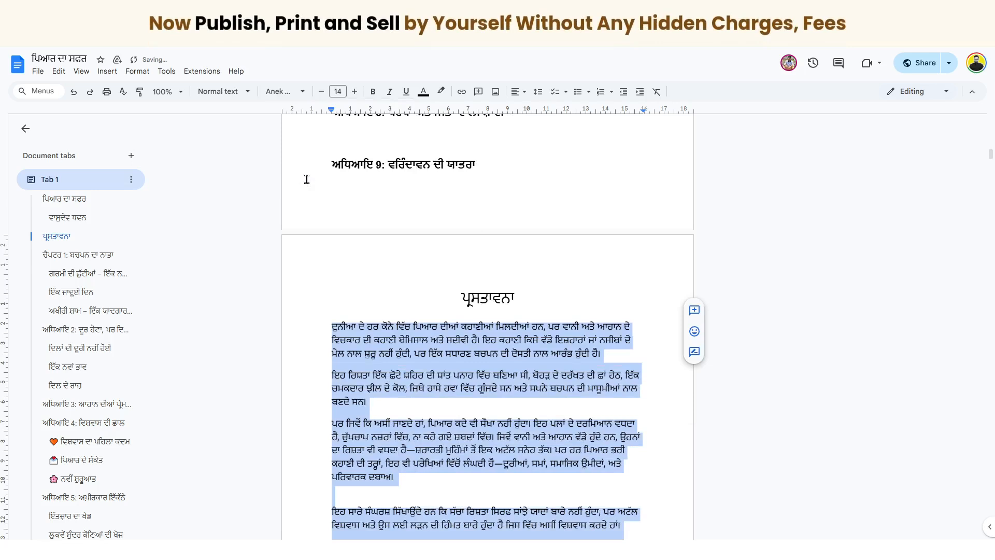
pyautogui.click(451, 403)
# Delete the empty lines above the large hearts picture that follows the preface, keeping the picture in place
pyautogui.scroll(-3, 461, 371)
pyautogui.scroll(-4, 450, 351)
pyautogui.scroll(-4, 449, 350)
pyautogui.scroll(4, 492, 305)
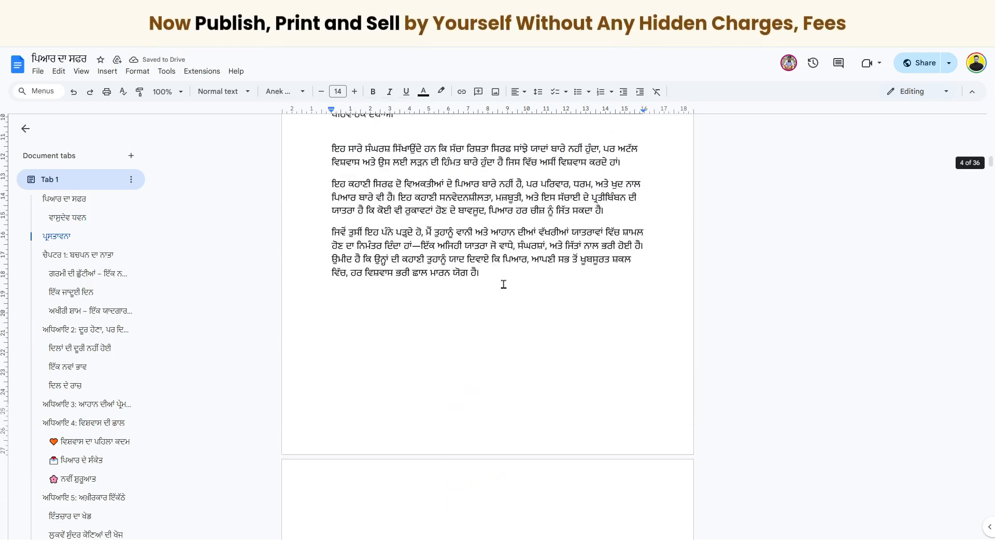
pyautogui.scroll(-4, 391, 389)
pyautogui.moveTo(380, 288); pyautogui.dragTo(389, 349)
pyautogui.press('BackSpace')
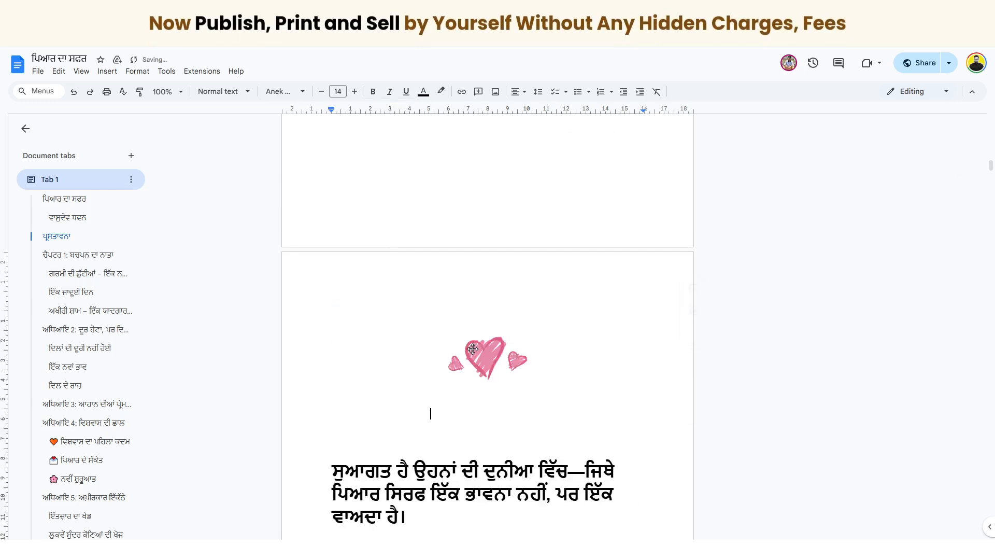
pyautogui.press('BackSpace')
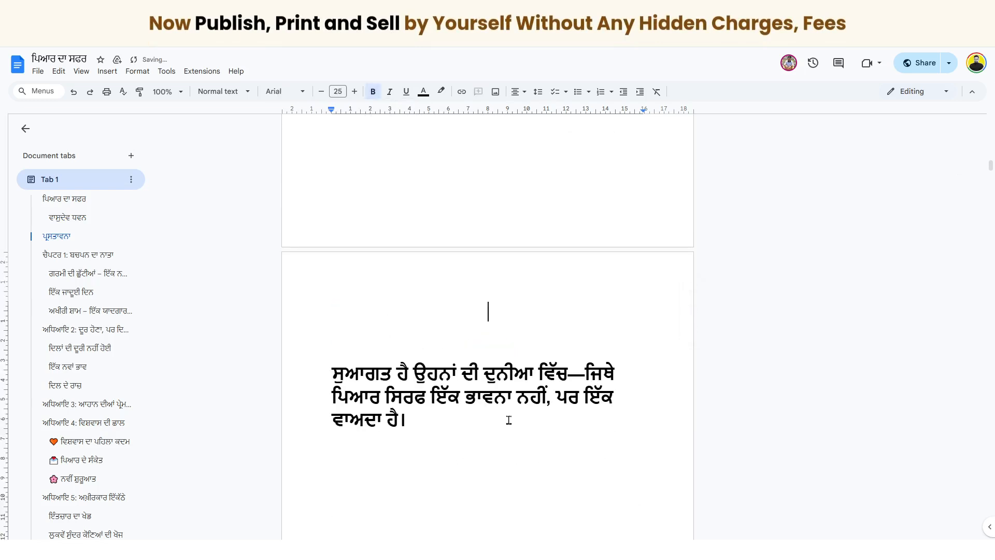
pyautogui.hotkey('ctrl', 'z')
pyautogui.moveTo(449, 307); pyautogui.dragTo(338, 345)
pyautogui.press('BackSpace')
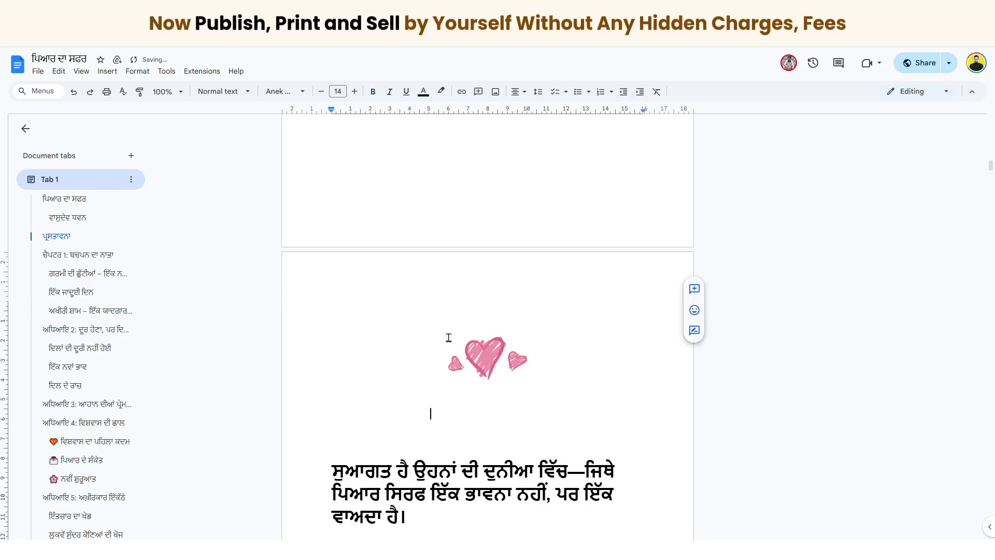
# Centre the bold welcome sentence below the large hearts picture
pyautogui.moveTo(371, 440); pyautogui.dragTo(338, 450)
pyautogui.click(385, 438)
pyautogui.scroll(-5, 458, 397)
pyautogui.moveTo(409, 259); pyautogui.dragTo(315, 211)
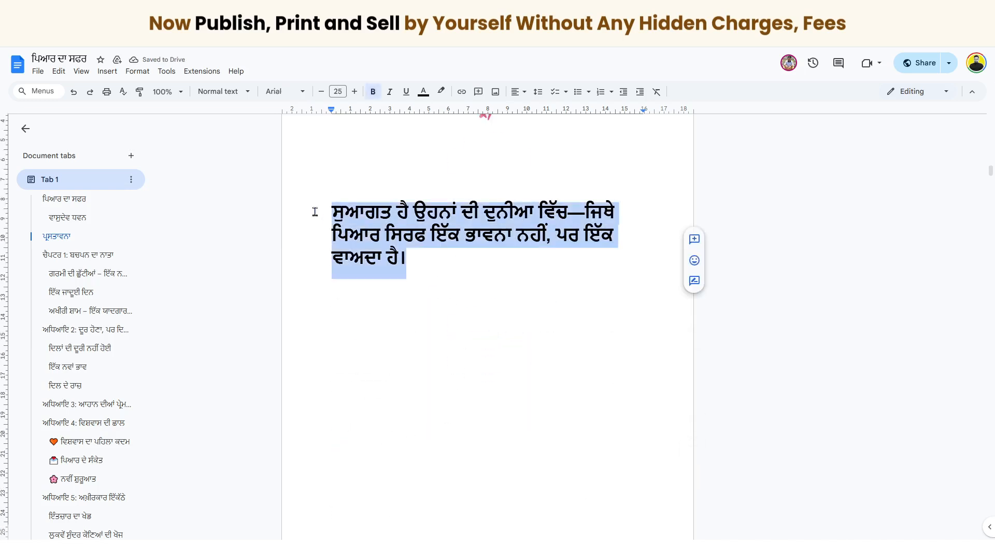
pyautogui.click(515, 92)
pyautogui.click(535, 112)
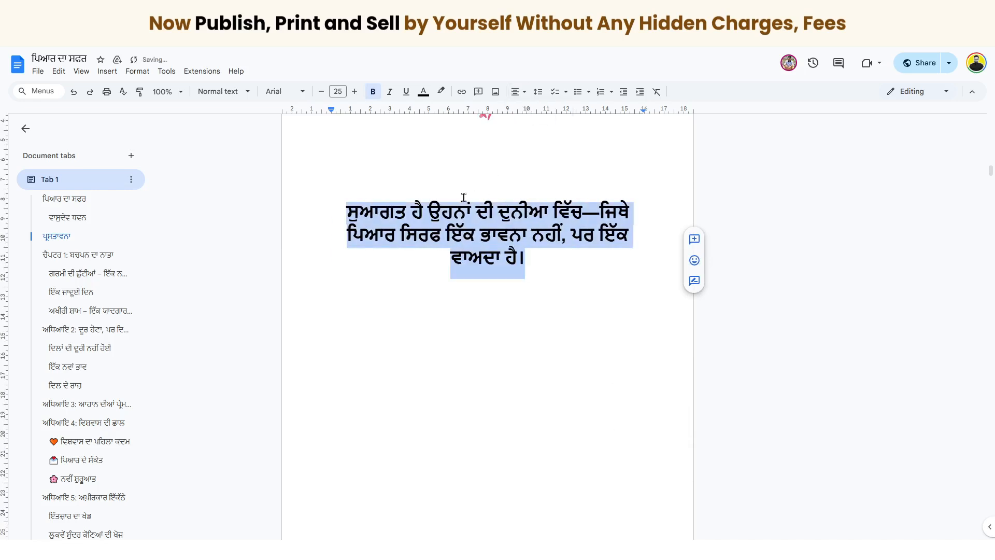
# Set the welcome sentence to size 23 in the Noto Serif Gurmukhi font
pyautogui.click(321, 91)
pyautogui.click(322, 91)
pyautogui.click(284, 91)
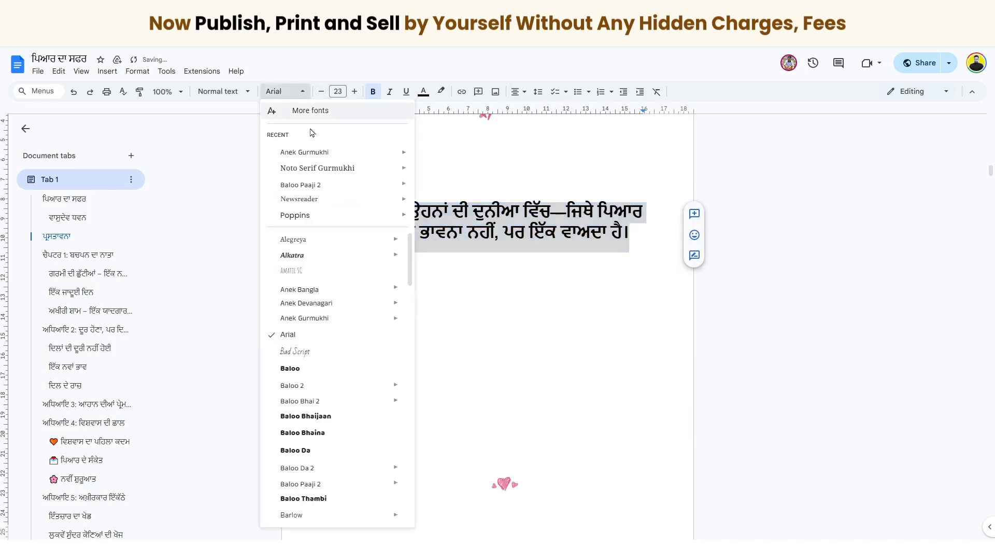
pyautogui.click(337, 168)
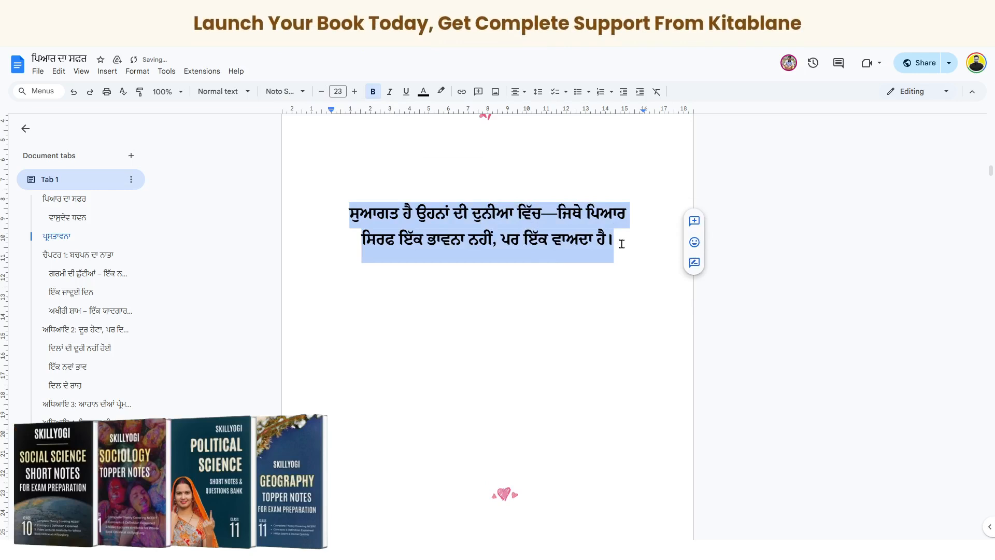
# Insert a line break before the Chapter 1 heading so the small hearts picture moves onto the chapter's page
pyautogui.scroll(-2, 533, 381)
pyautogui.click(477, 299)
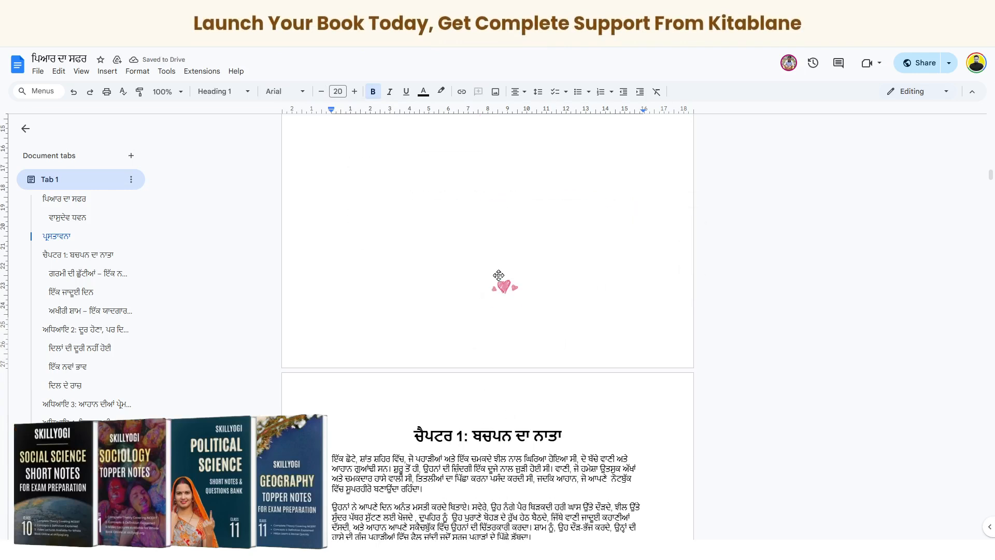
pyautogui.press('Return')
# Select all text whose formatting matches a phrase in Chapter 1's first paragraph
pyautogui.scroll(-4, 536, 407)
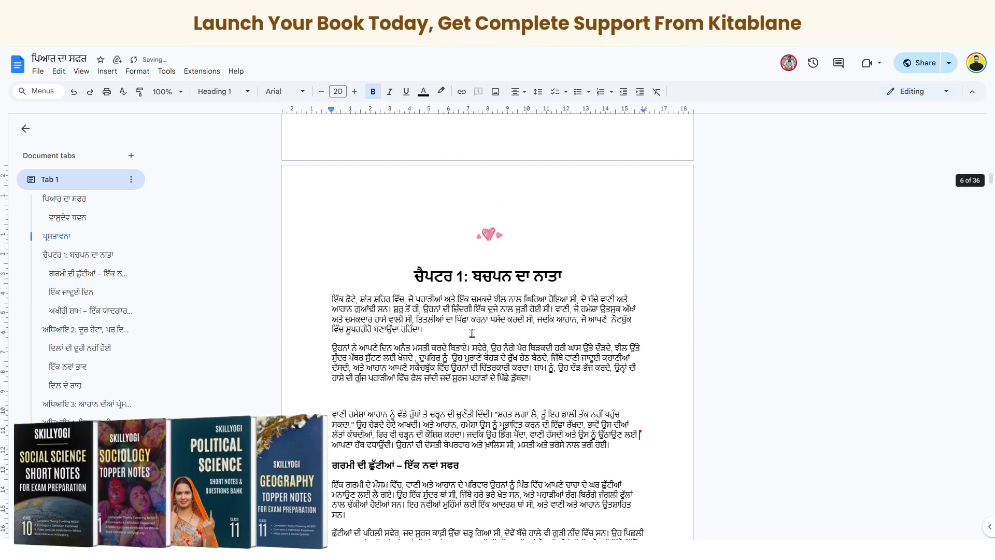
pyautogui.moveTo(361, 308); pyautogui.dragTo(414, 309)
pyautogui.rightClick(388, 309)
pyautogui.moveTo(533, 512)
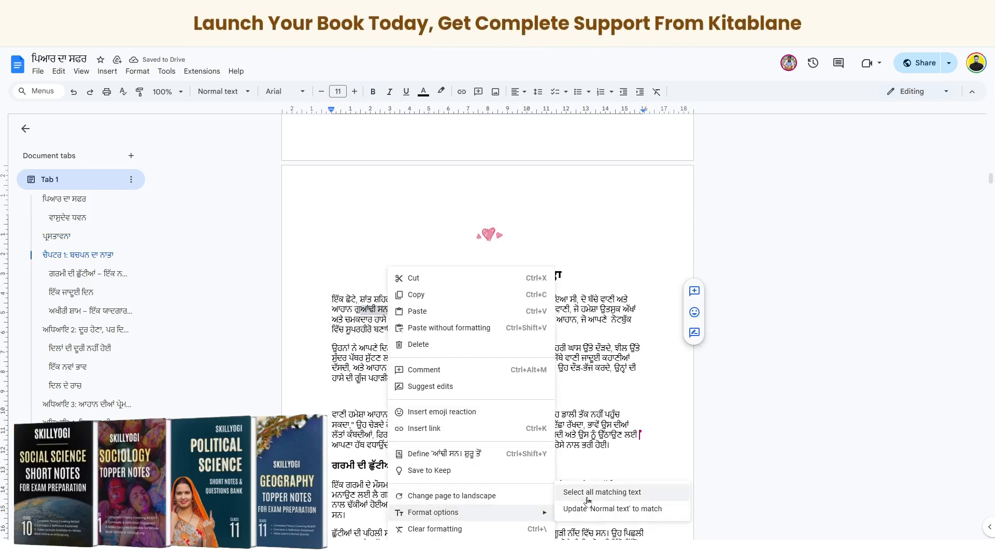
pyautogui.click(587, 493)
# Set the selected chapter text to the Anek Gurmukhi font at size 14
pyautogui.click(293, 95)
pyautogui.moveTo(308, 173)
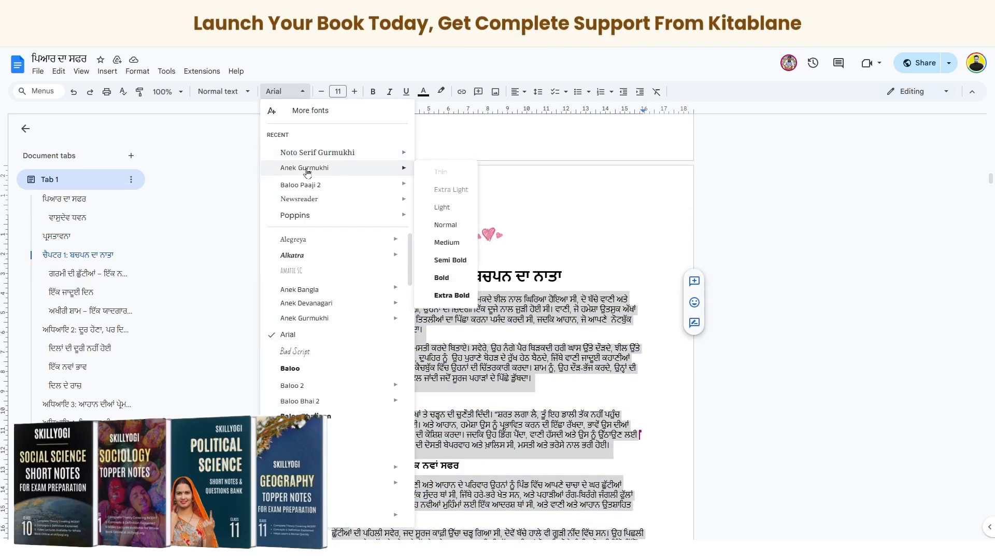
pyautogui.click(354, 92)
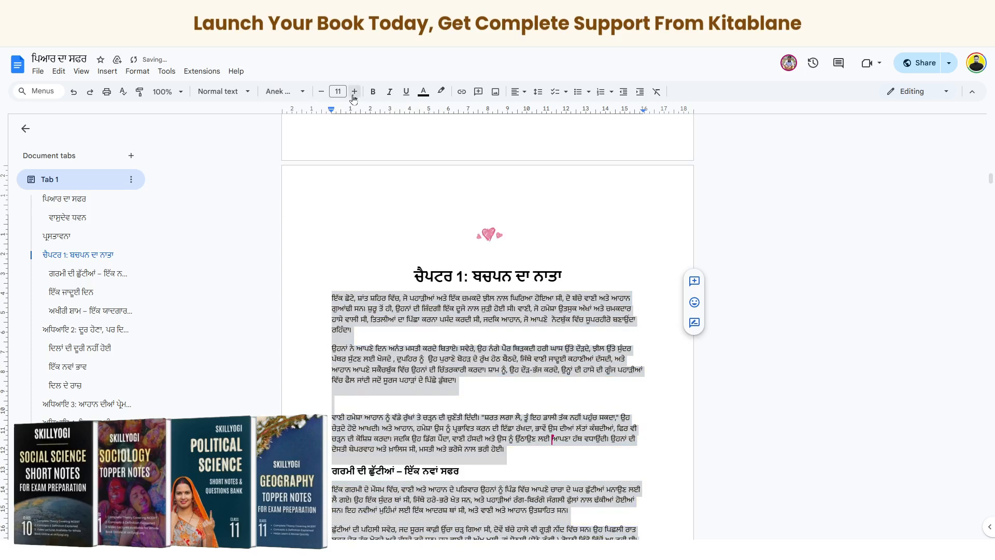
pyautogui.click(354, 92)
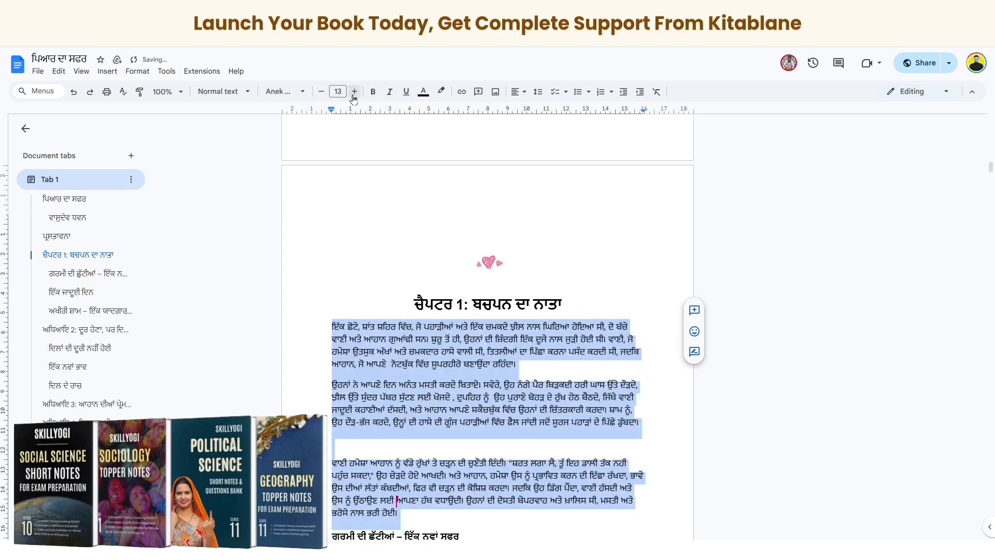
pyautogui.click(355, 92)
pyautogui.click(538, 92)
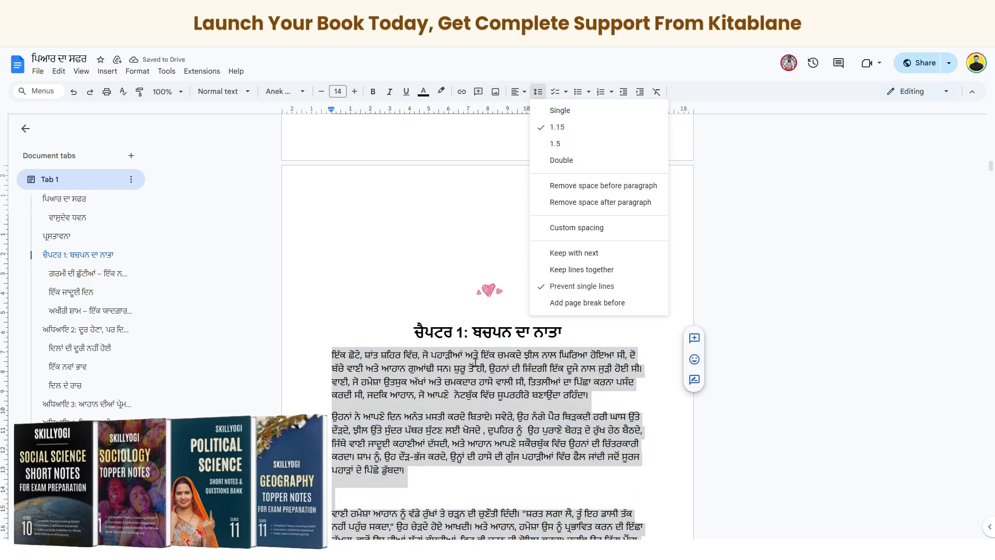
pyautogui.click(484, 404)
# Delete the empty line between the second and third paragraphs of Chapter 1
pyautogui.scroll(-4, 554, 396)
pyautogui.click(460, 268)
pyautogui.press('Delete')
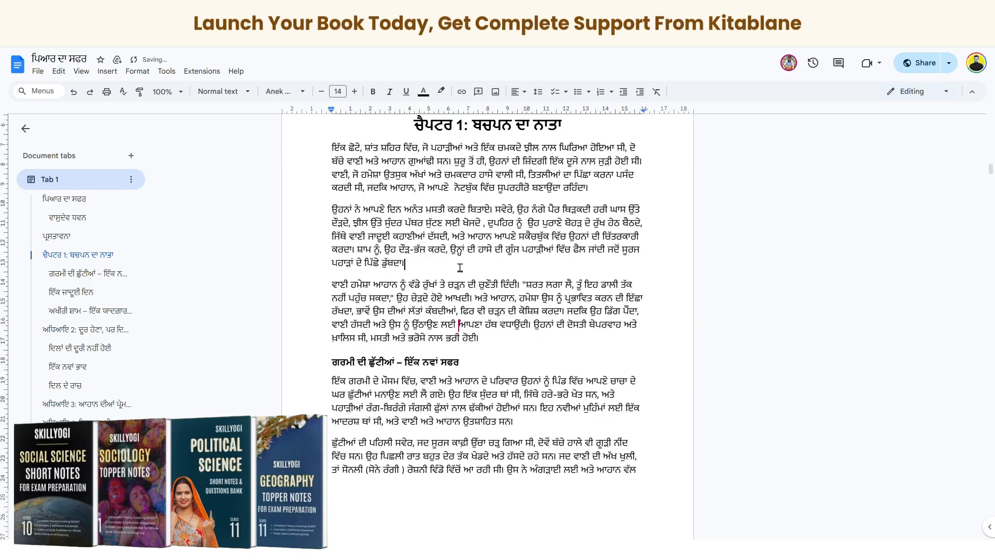
pyautogui.scroll(-4, 482, 325)
pyautogui.scroll(-15, 482, 325)
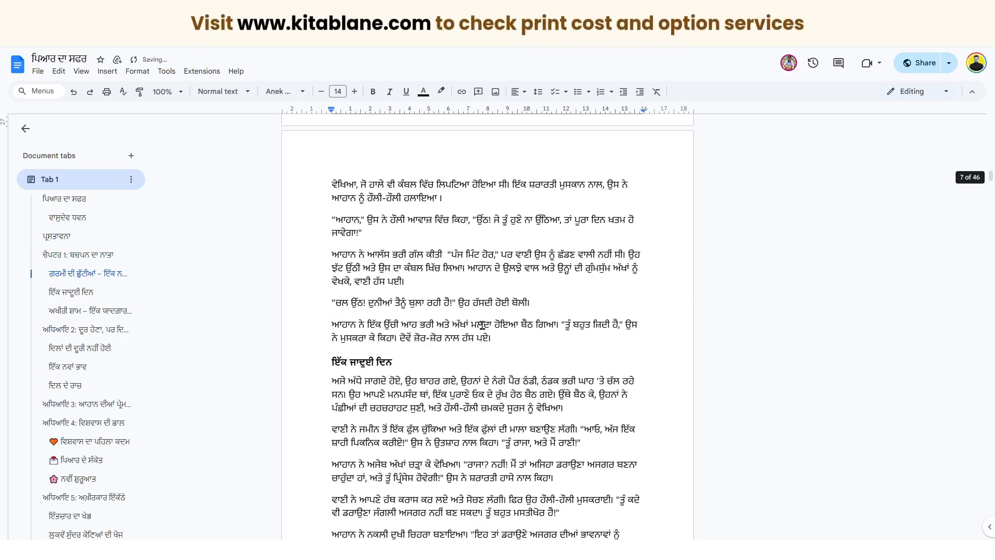
# Shrink the waterfall picture at the end of Chapter 1 to about 13.7 cm wide
pyautogui.scroll(-13, 482, 325)
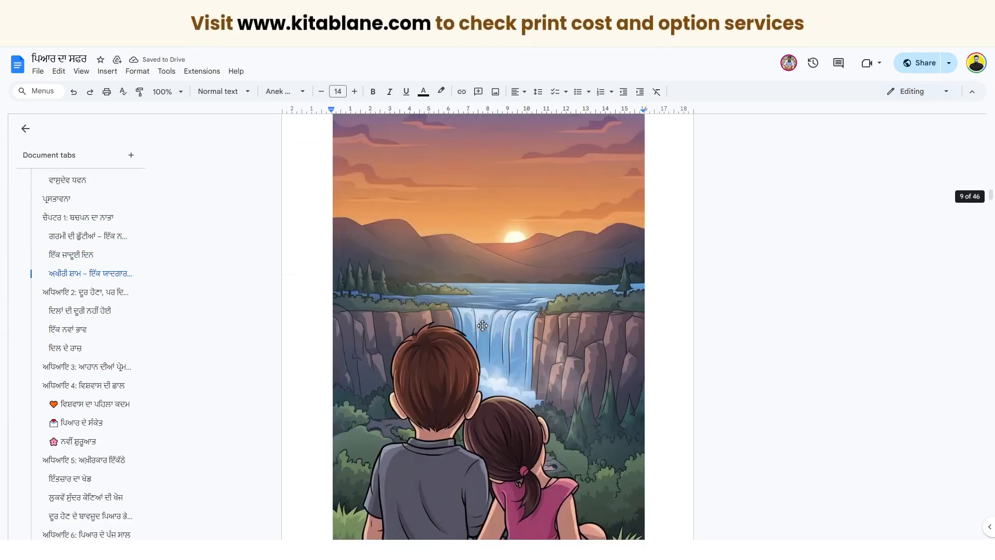
pyautogui.scroll(4, 483, 325)
pyautogui.scroll(4, 484, 325)
pyautogui.click(483, 325)
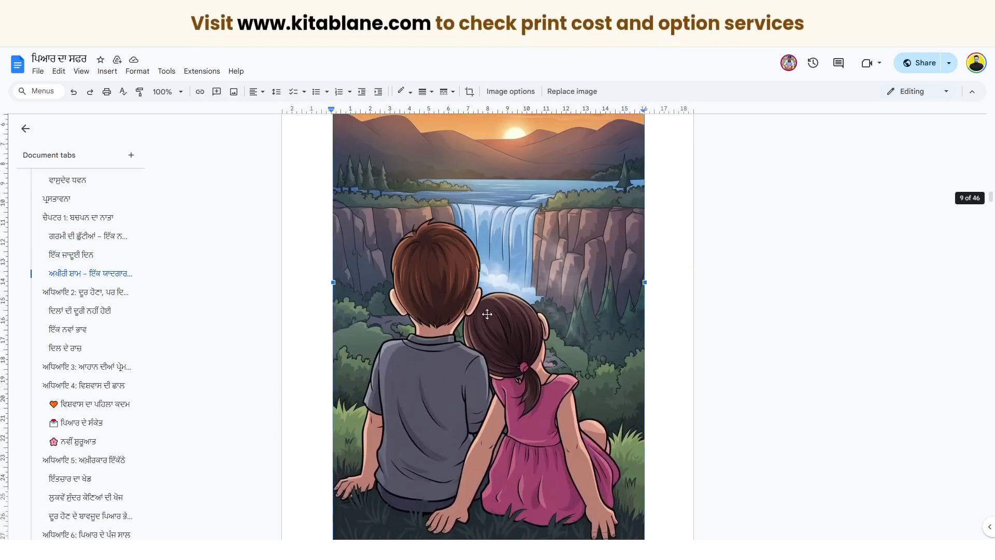
pyautogui.scroll(-4, 610, 402)
pyautogui.moveTo(644, 400); pyautogui.dragTo(616, 348)
pyautogui.scroll(7, 591, 346)
pyautogui.moveTo(334, 217); pyautogui.dragTo(366, 242)
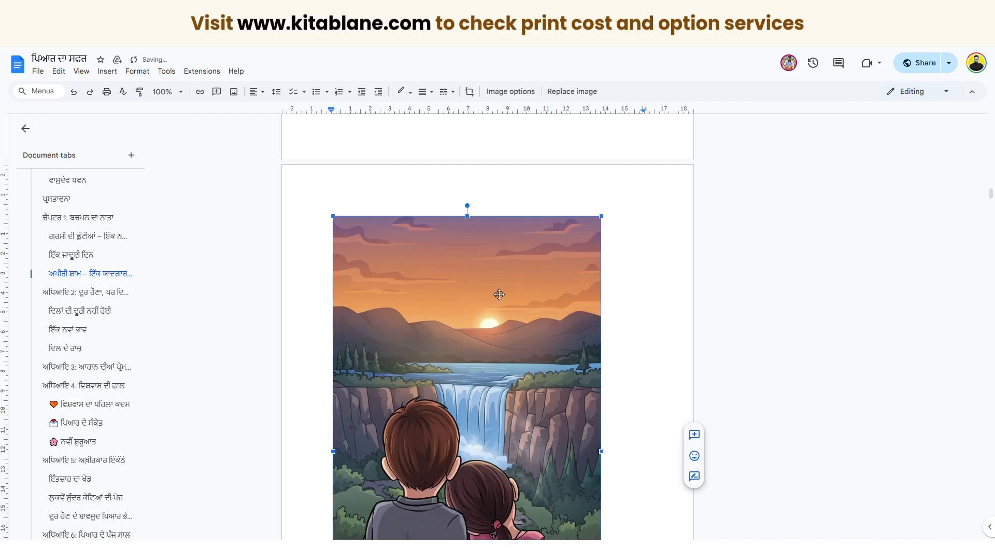
# Stretch the waterfall picture horizontally to about 15 cm wide, keeping its height
pyautogui.doubleClick(470, 277)
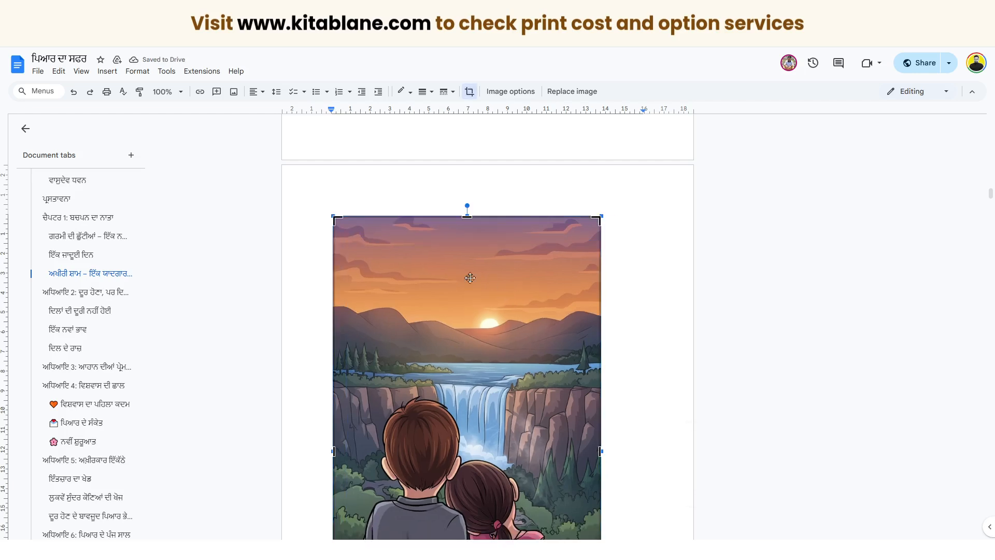
pyautogui.click(609, 276)
pyautogui.click(523, 270)
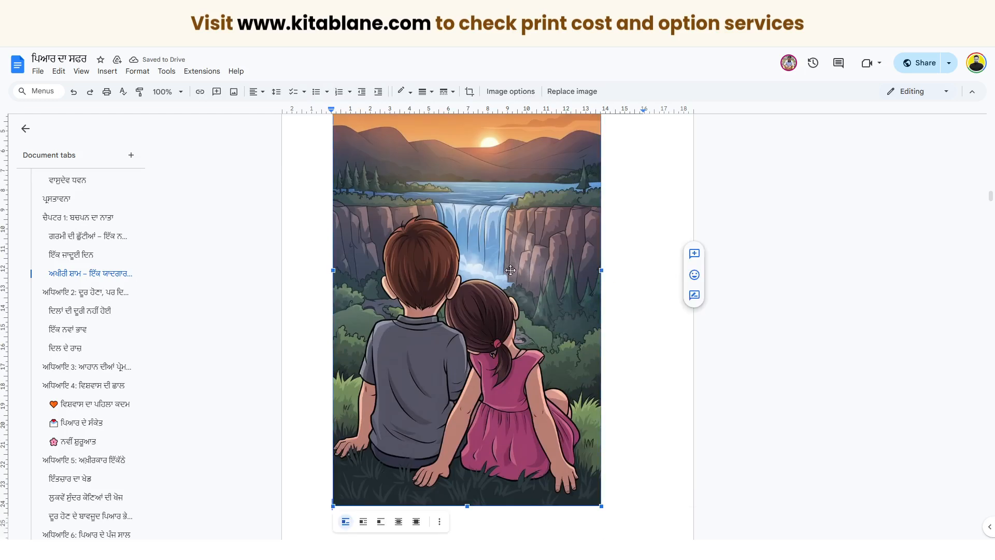
pyautogui.scroll(-4, 516, 348)
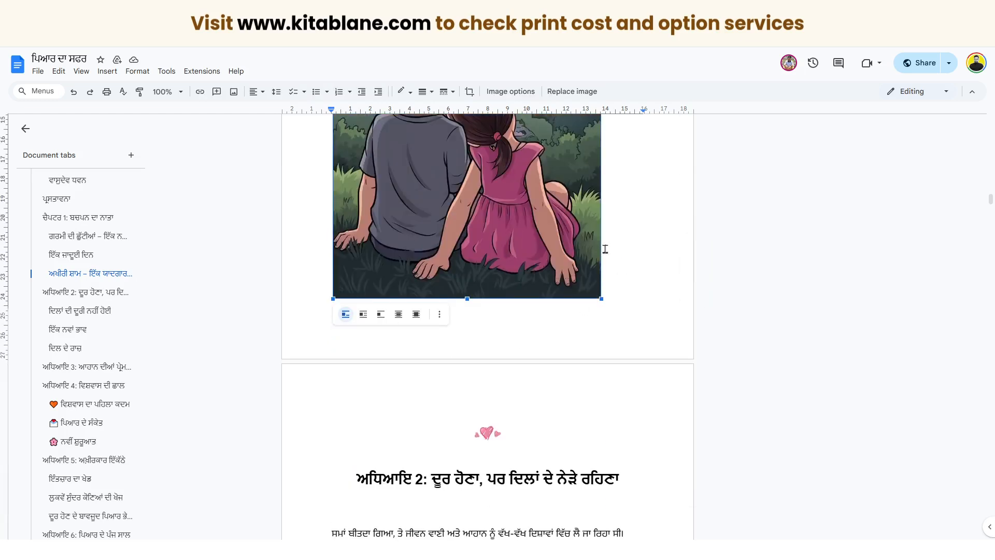
pyautogui.scroll(2, 606, 249)
pyautogui.moveTo(602, 166); pyautogui.dragTo(615, 166)
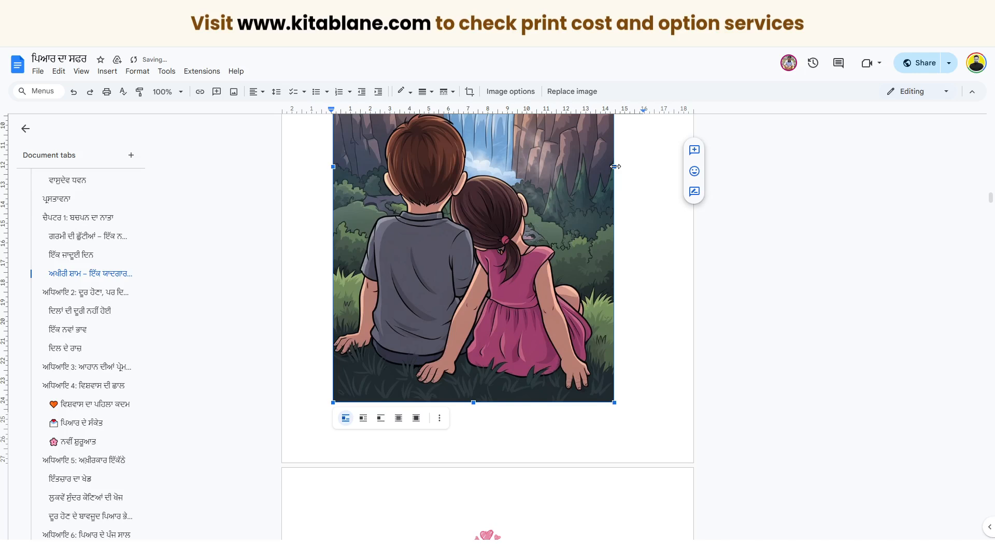
pyautogui.scroll(3, 607, 233)
pyautogui.moveTo(616, 323); pyautogui.dragTo(626, 323)
# Delete the empty line between the Chapter 2 heading and its first paragraph
pyautogui.scroll(-8, 624, 323)
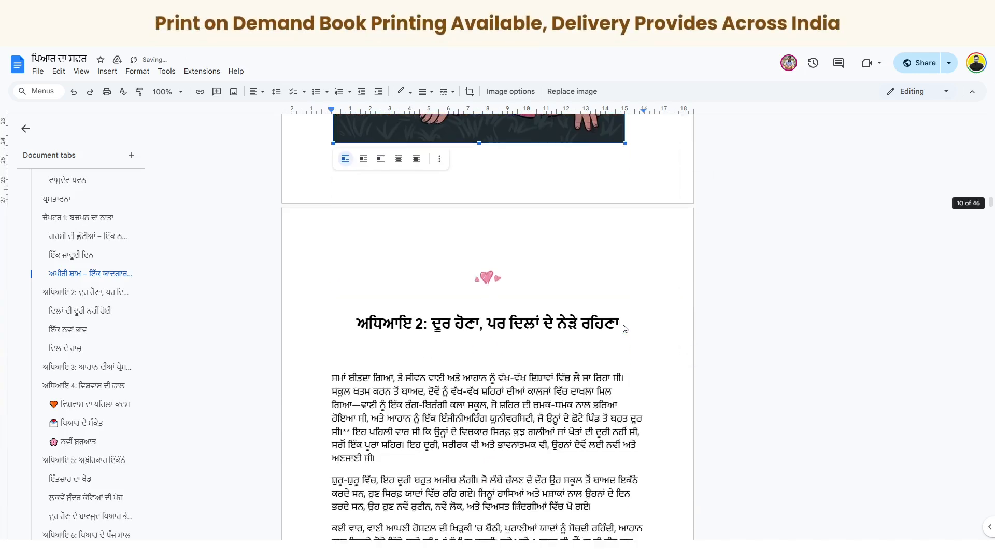
pyautogui.click(407, 352)
pyautogui.scroll(-15, 394, 354)
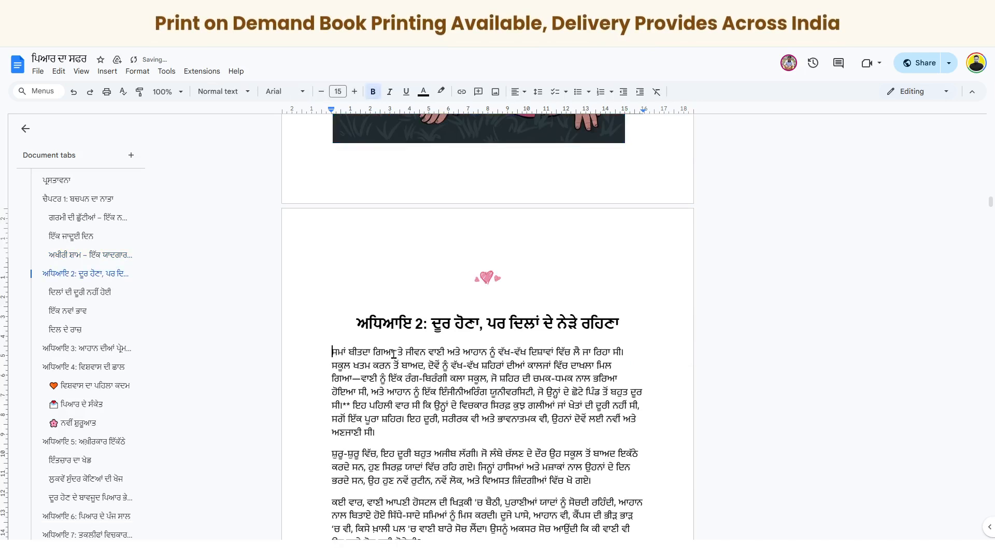
# Select all text whose formatting matches a phrase in Chapter 3's first paragraph and justify it
pyautogui.scroll(-20, 395, 354)
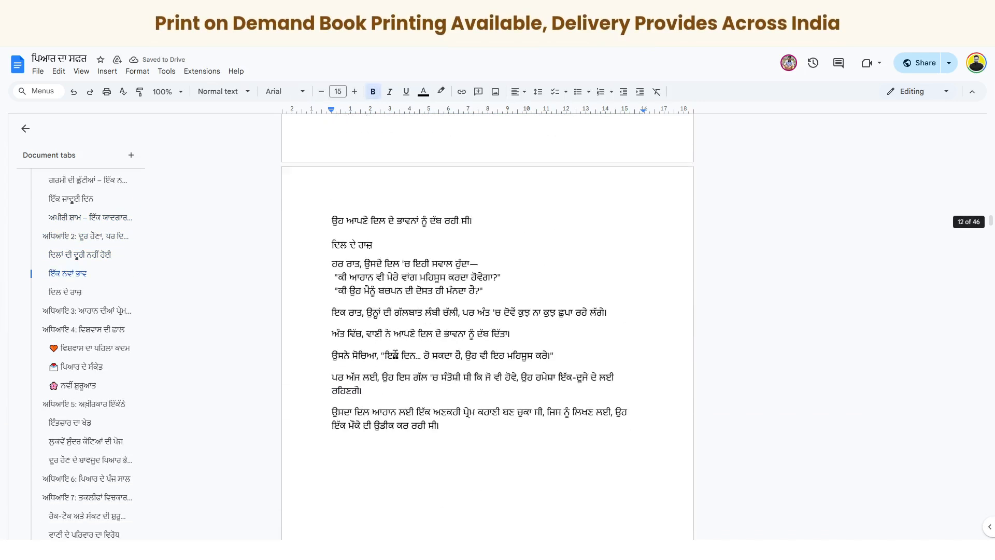
pyautogui.click(426, 308)
pyautogui.scroll(-5, 435, 360)
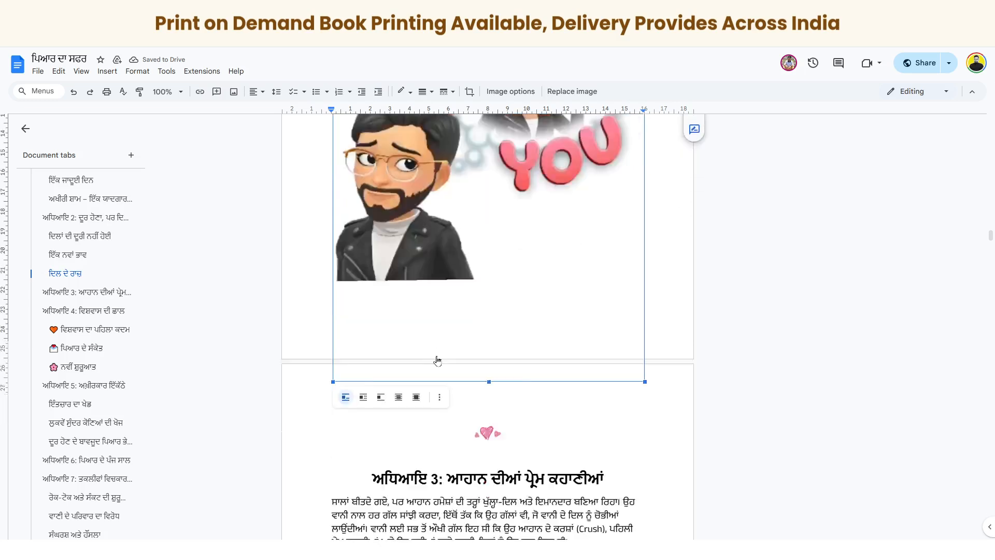
pyautogui.click(448, 374)
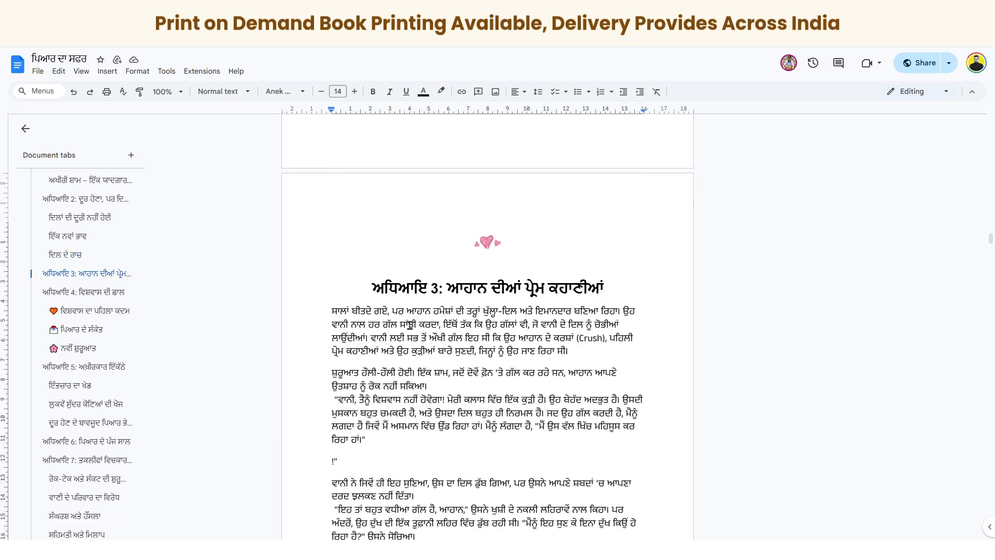
pyautogui.moveTo(409, 324); pyautogui.dragTo(501, 327)
pyautogui.rightClick(501, 326)
pyautogui.moveTo(622, 295)
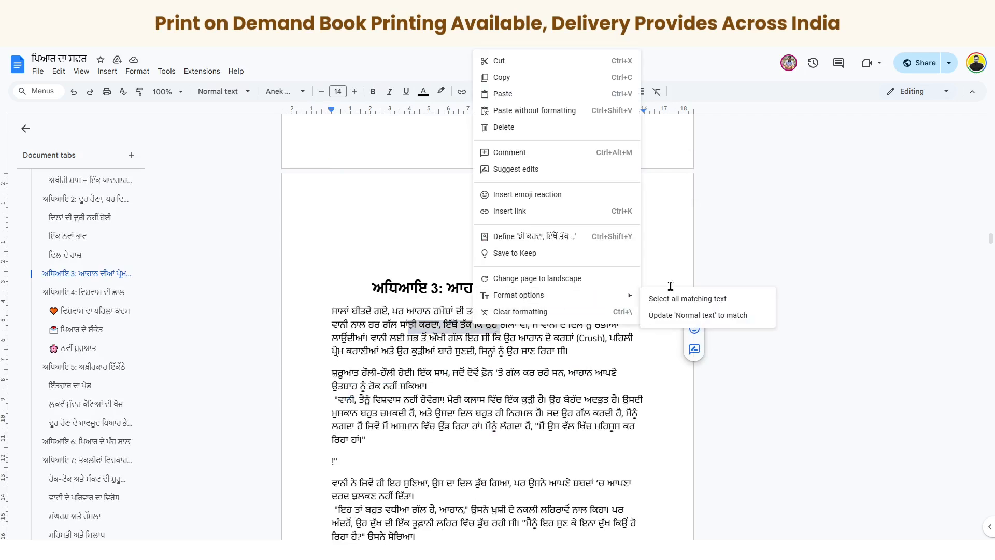
pyautogui.click(666, 299)
pyautogui.click(514, 96)
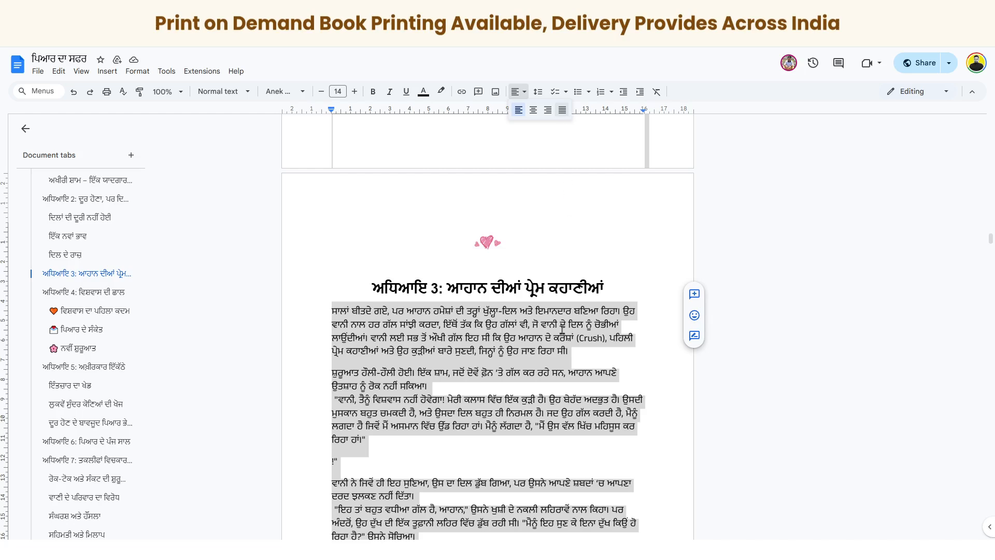
pyautogui.click(563, 110)
pyautogui.click(534, 389)
# Delete the empty space before the Chapter 3 paragraph beginning "ਮੈਨੂੰ ਇਹ ਭੁਲਾ ਦੇਣਾ"
pyautogui.scroll(-4, 591, 440)
pyautogui.scroll(-6, 618, 328)
pyautogui.click(403, 459)
pyautogui.press('Delete')
pyautogui.press('Delete')
pyautogui.press('Delete')
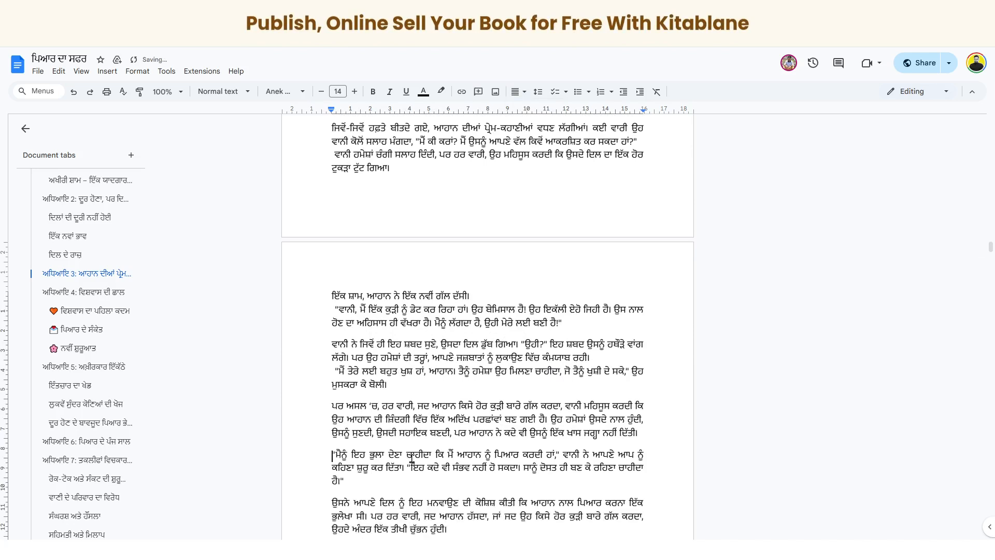
# Remove the leading spaces from the three lines following "ਪਰ ਉਹ ਚੁੱਪ ਰਹੀ।" near the end of Chapter 3
pyautogui.scroll(-15, 413, 460)
pyautogui.scroll(7, 415, 459)
pyautogui.scroll(-10, 493, 451)
pyautogui.scroll(20, 562, 414)
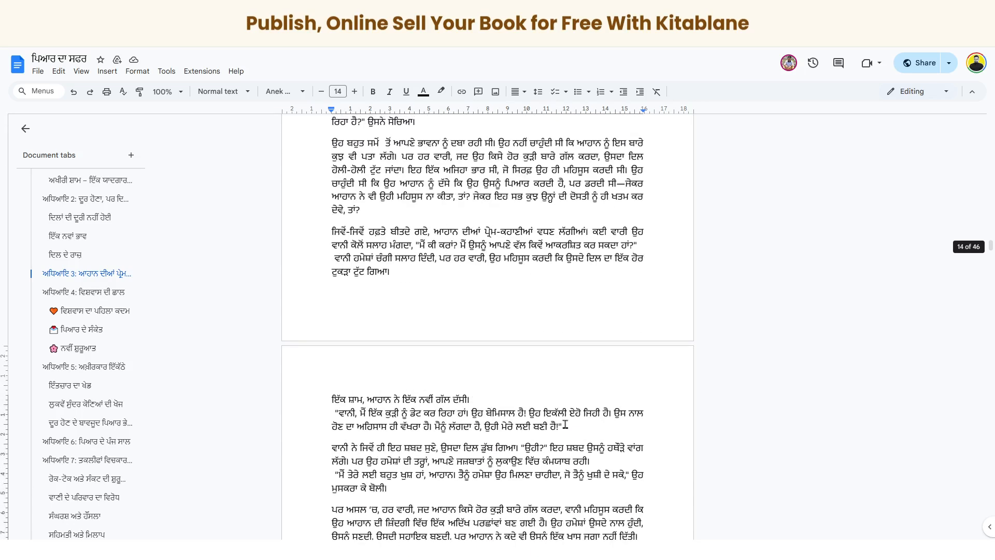
pyautogui.scroll(-10, 454, 421)
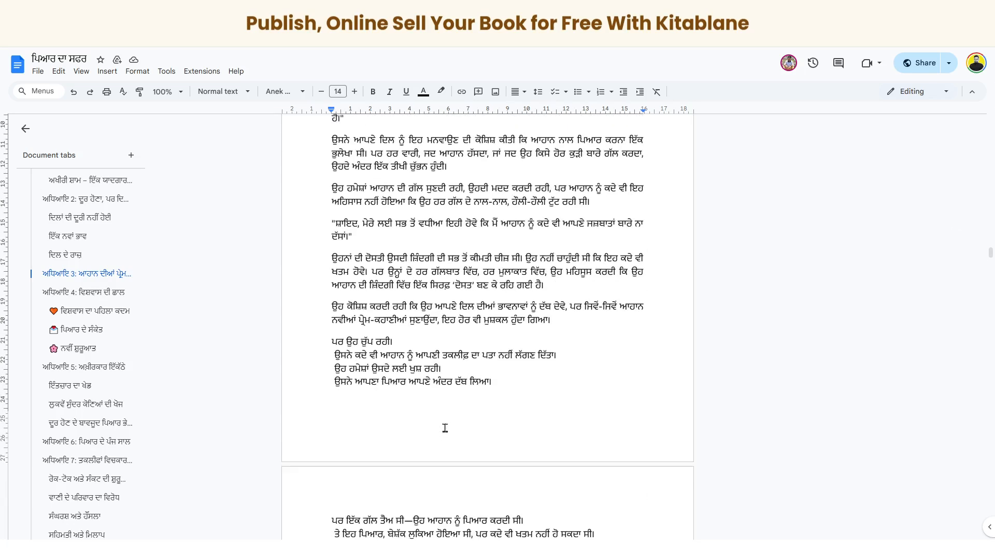
pyautogui.click(334, 356)
pyautogui.press('BackSpace')
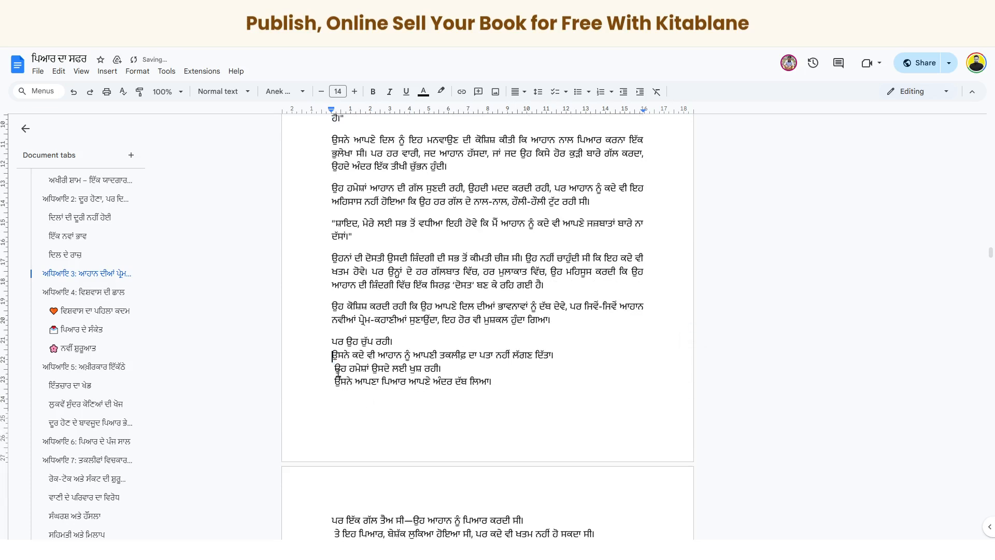
pyautogui.click(333, 369)
pyautogui.press('BackSpace')
pyautogui.click(334, 382)
pyautogui.press('BackSpace')
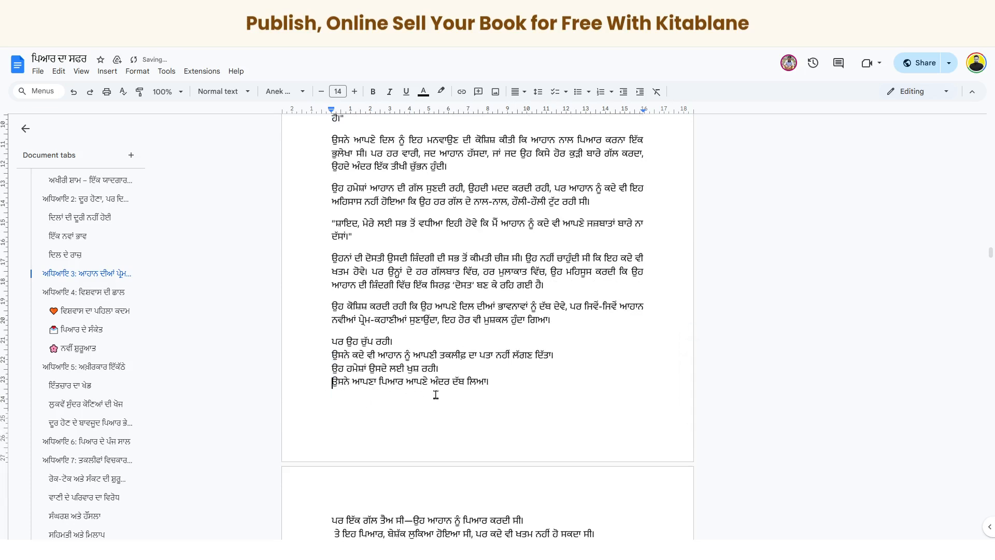
# Remove the leading space from the second line on Chapter 3's last text page
pyautogui.scroll(-3, 436, 395)
pyautogui.click(336, 378)
pyautogui.press('BackSpace')
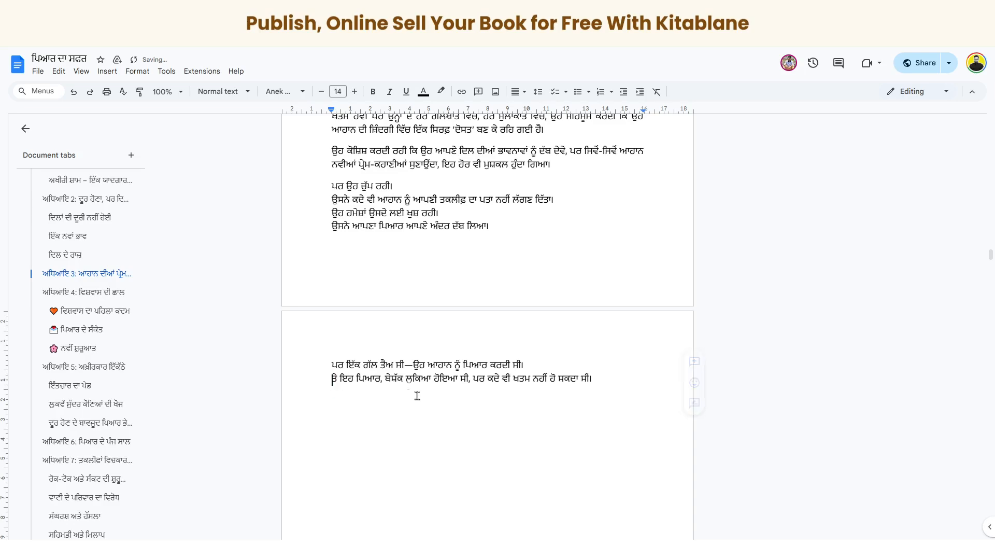
# Select the book title on the first page and open its font choices
pyautogui.scroll(15, 425, 399)
pyautogui.scroll(5, 436, 409)
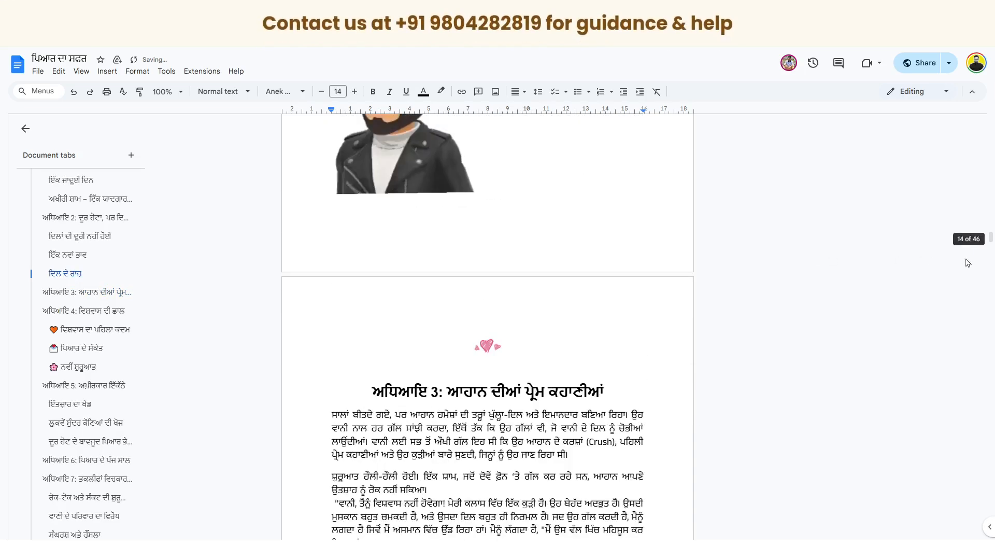
pyautogui.moveTo(991, 239); pyautogui.dragTo(994, 103)
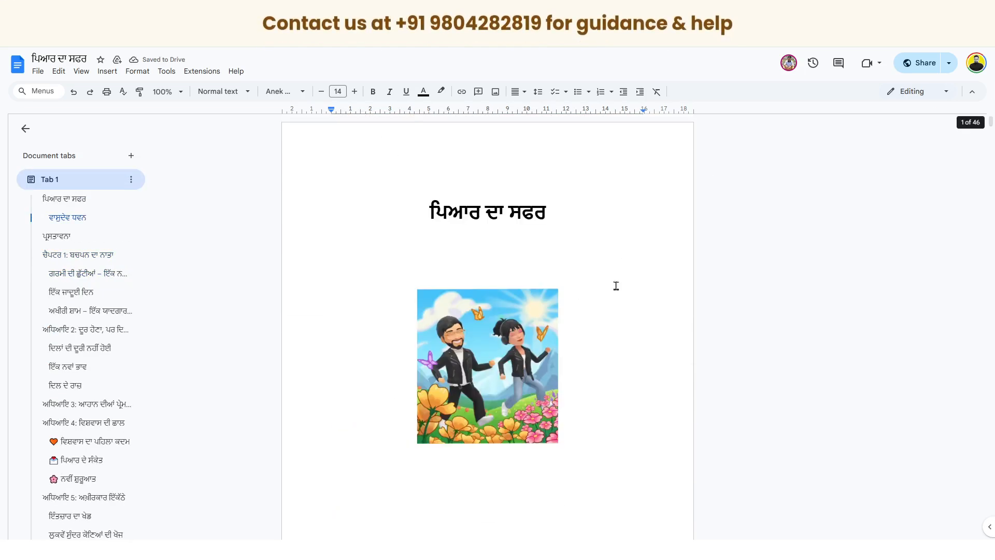
pyautogui.click(480, 221)
pyautogui.moveTo(545, 213); pyautogui.dragTo(431, 211)
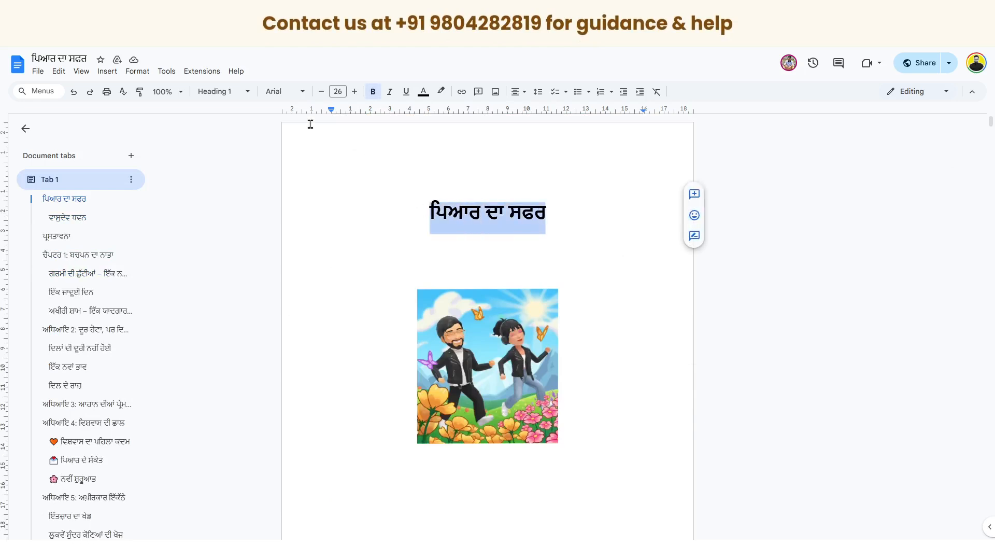
pyautogui.click(285, 91)
pyautogui.click(534, 178)
# Remove the space before the "ਸੂਚੀ" heading on the contents page so it starts at the margin
pyautogui.scroll(-5, 532, 322)
pyautogui.scroll(-18, 532, 322)
pyautogui.scroll(-5, 533, 322)
pyautogui.scroll(5, 533, 321)
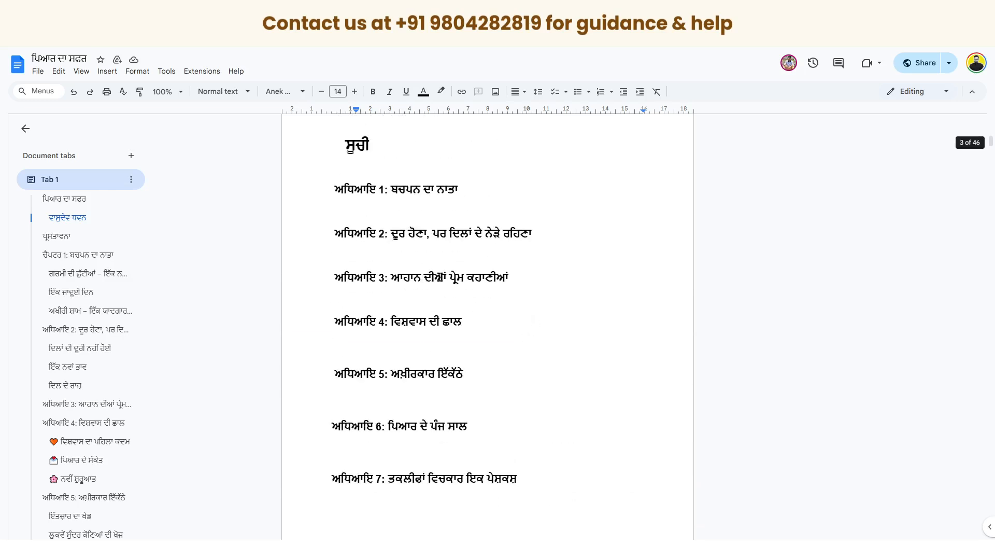
pyautogui.scroll(1, 375, 165)
pyautogui.click(347, 206)
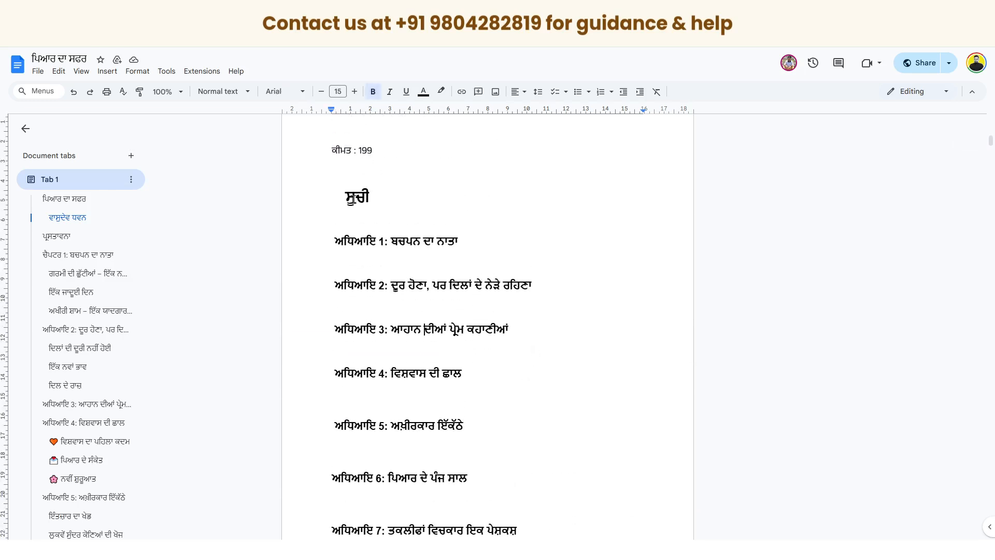
pyautogui.moveTo(369, 197); pyautogui.dragTo(301, 200)
pyautogui.press('BackSpace')
# Center the "ਸੂਚੀ" heading on the contents page
pyautogui.moveTo(373, 202); pyautogui.dragTo(323, 196)
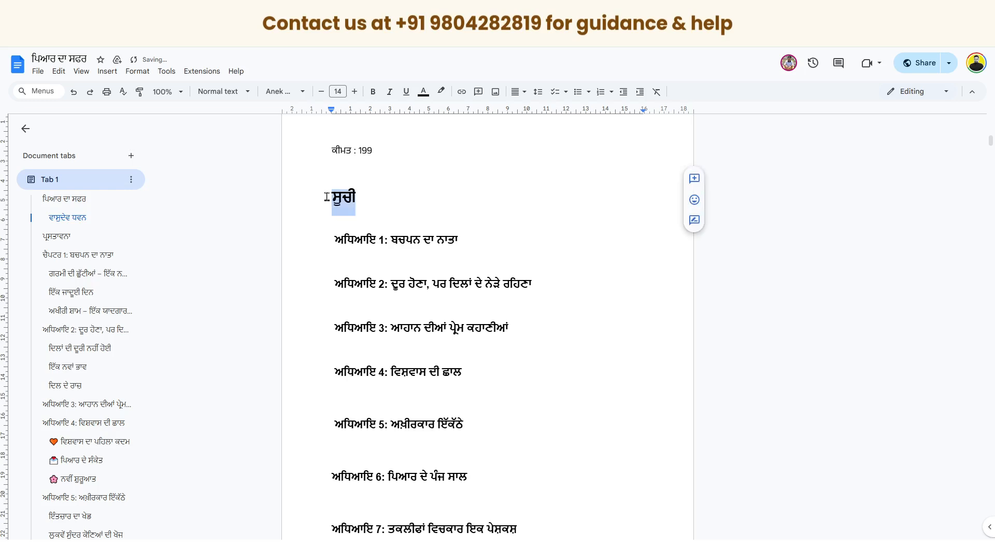
pyautogui.click(518, 92)
pyautogui.click(533, 111)
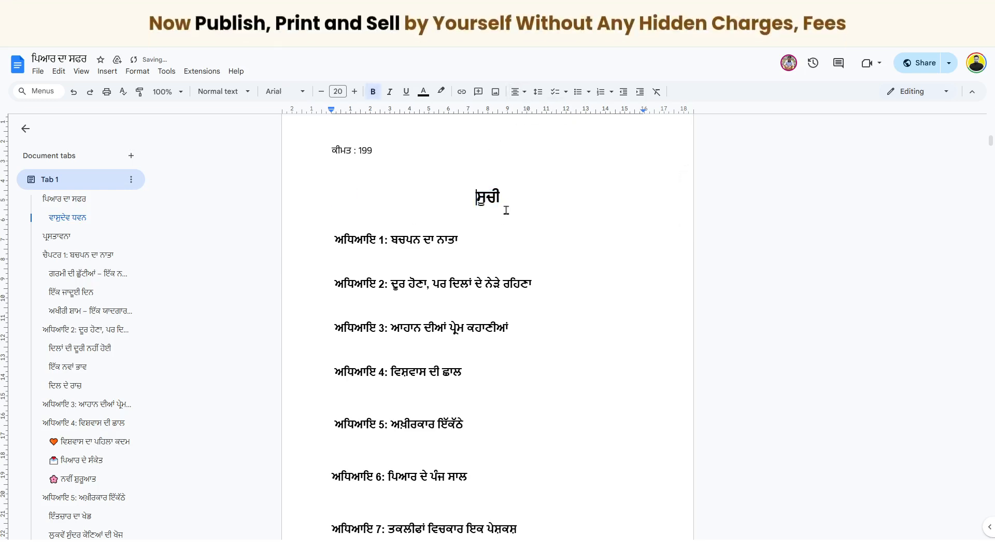
# Look over the chapter list and the following "ਪ੍ਰਸਤਾਵਨਾ" section to check how the front pages are laid out
pyautogui.scroll(-1, 363, 177)
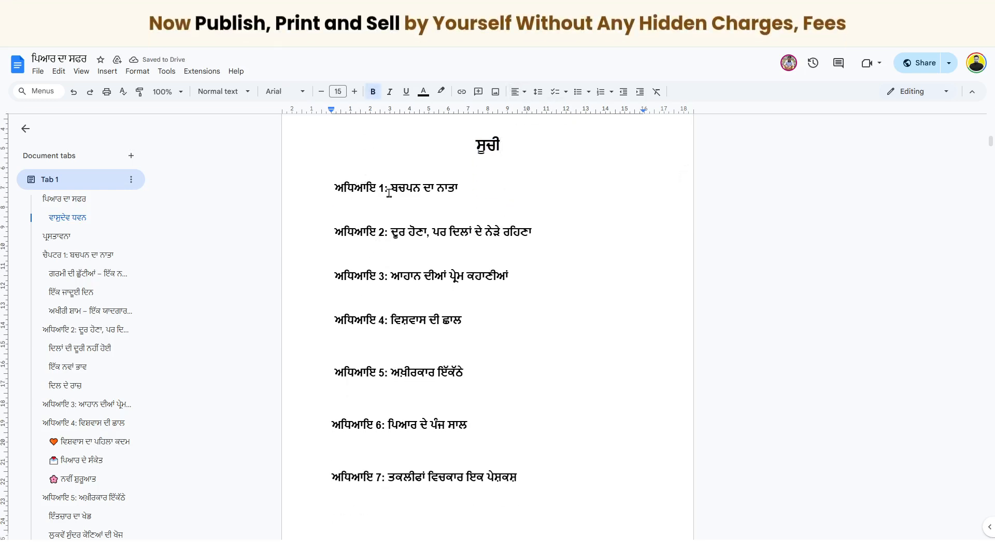
pyautogui.scroll(-9, 399, 205)
pyautogui.click(480, 265)
pyautogui.scroll(1, 534, 279)
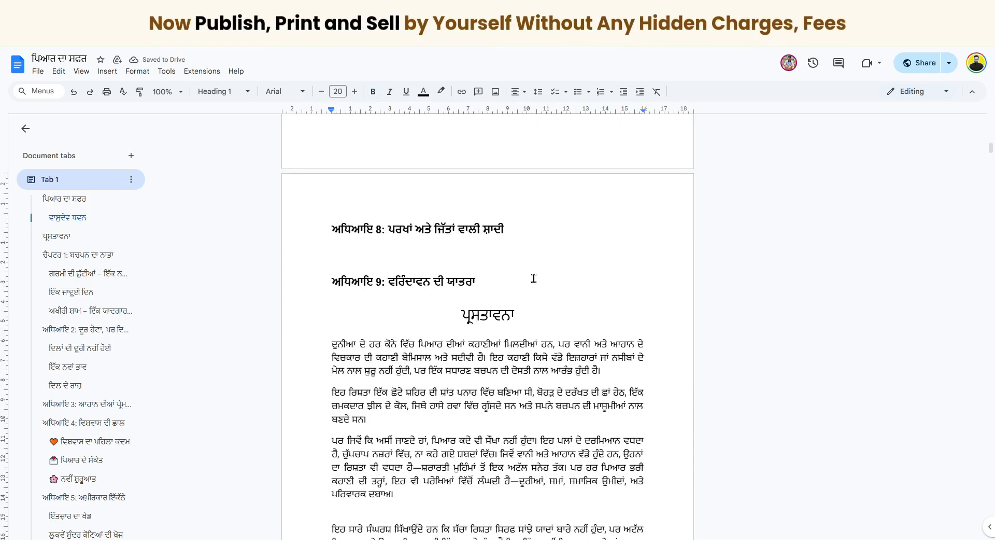
pyautogui.moveTo(514, 318); pyautogui.dragTo(443, 322)
pyautogui.scroll(9, 441, 322)
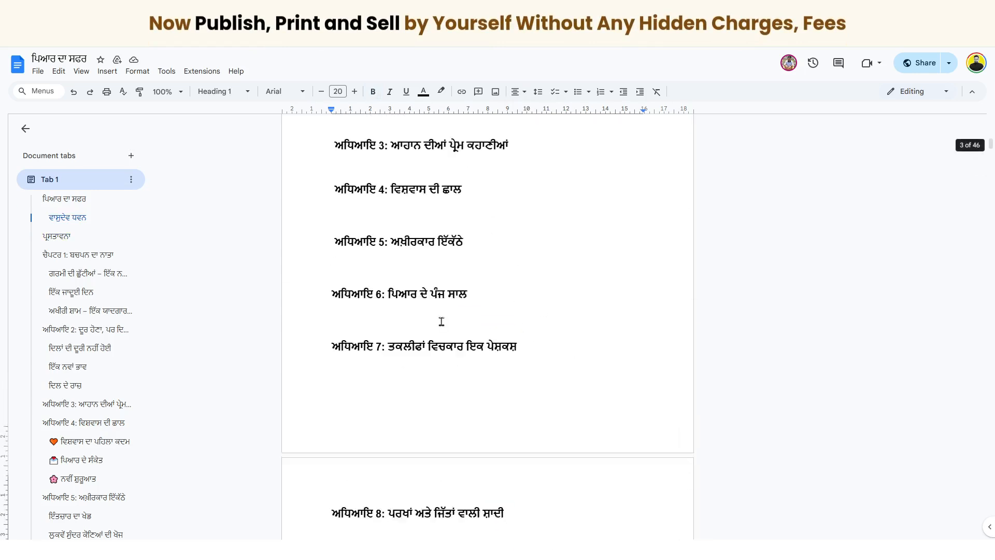
pyautogui.scroll(-13, 400, 246)
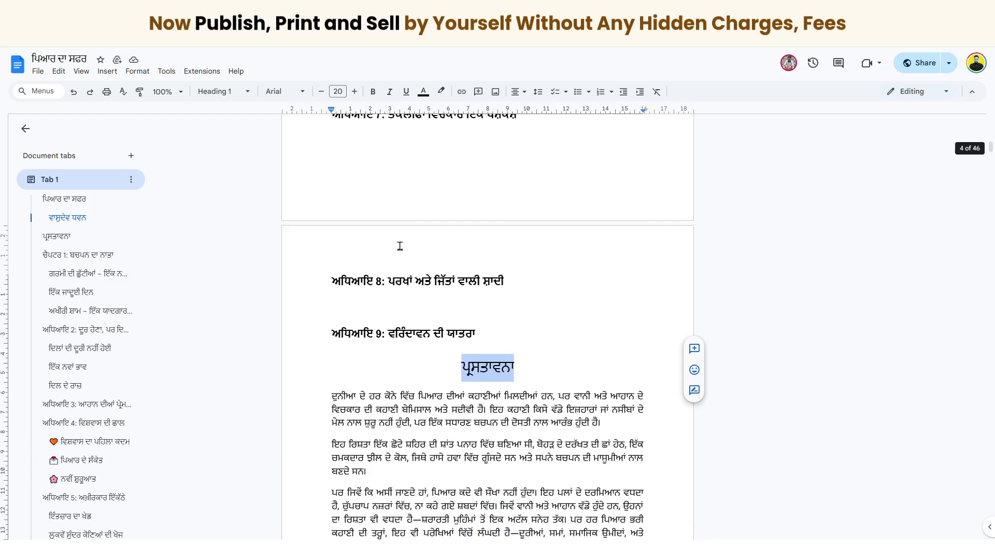
pyautogui.scroll(-4, 400, 245)
pyautogui.scroll(10, 400, 245)
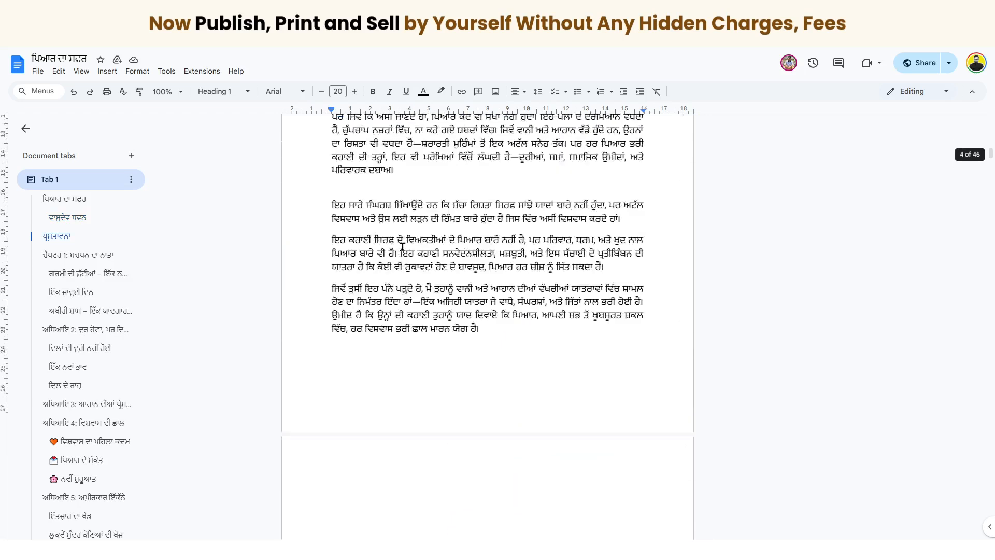
pyautogui.click(495, 181)
pyautogui.scroll(11, 495, 187)
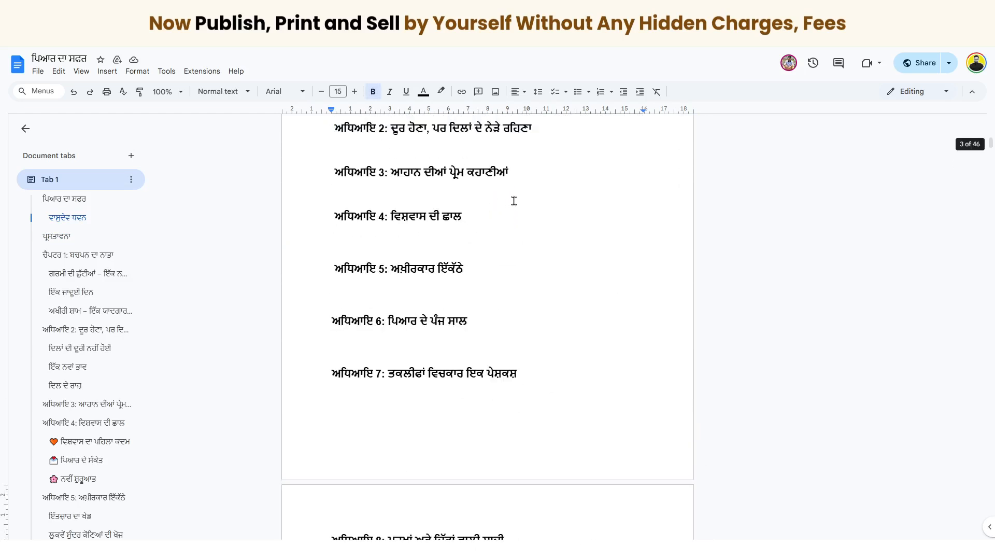
# Insert an automatic table of contents with dotted leaders and page numbers on a new line below the "ਸੂਚੀ" heading
pyautogui.click(518, 201)
pyautogui.press('Return')
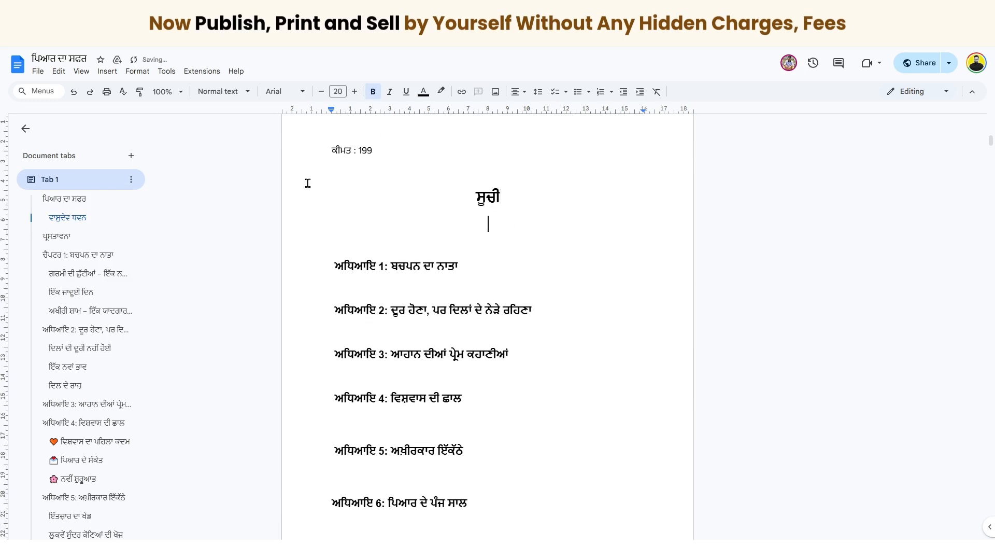
pyautogui.click(108, 71)
pyautogui.moveTo(244, 465)
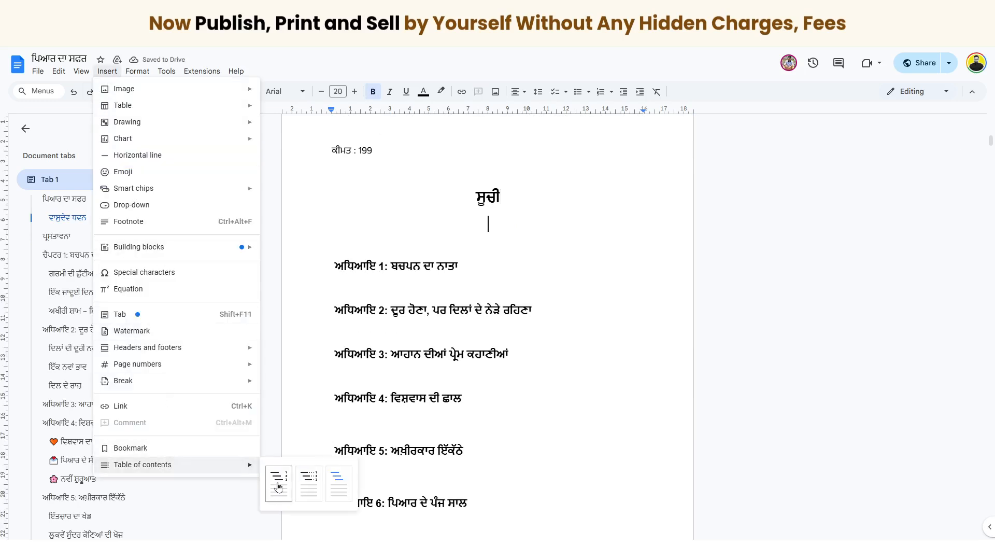
pyautogui.click(310, 485)
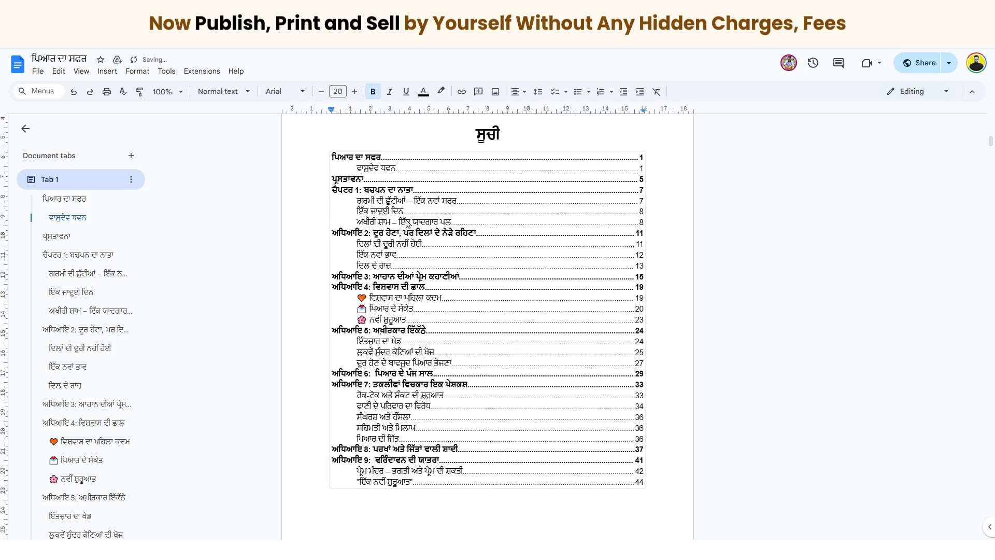
pyautogui.scroll(2, 404, 231)
pyautogui.scroll(-8, 407, 231)
pyautogui.scroll(4, 418, 222)
pyautogui.scroll(3, 420, 222)
# Change the font of the entire table of contents to Anek Gurmukhi
pyautogui.rightClick(462, 244)
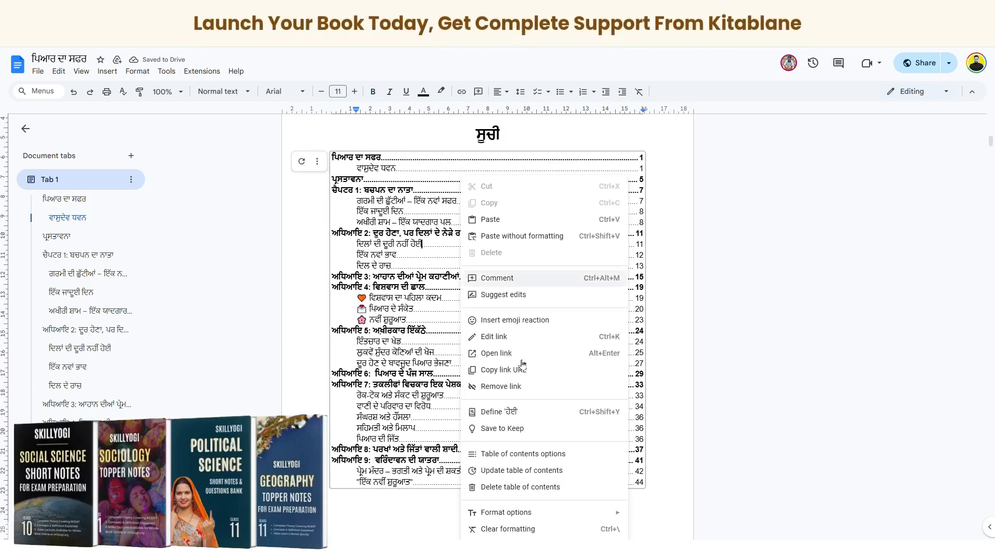
pyautogui.click(336, 159)
pyautogui.keyDown('shift'); pyautogui.click(645, 487); pyautogui.keyUp('shift')
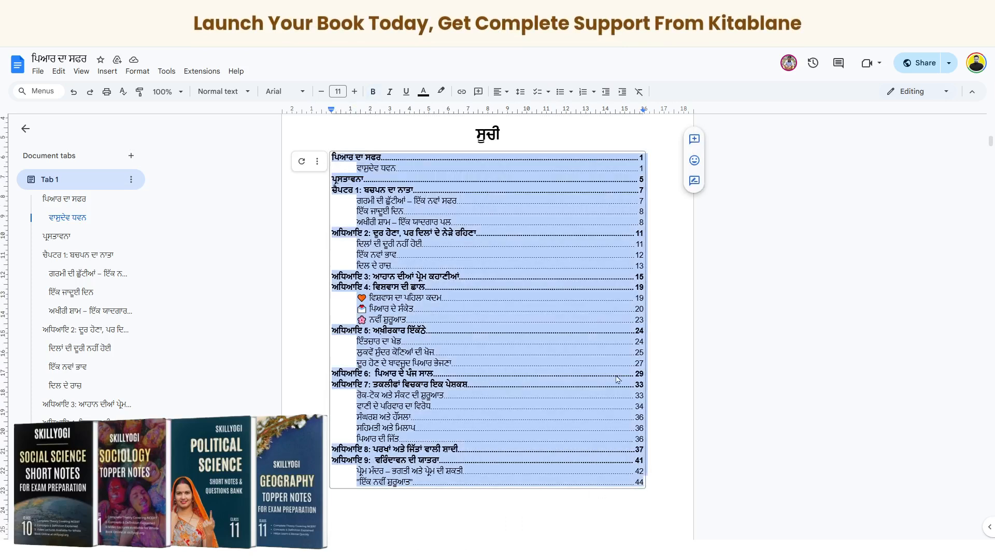
pyautogui.click(284, 91)
pyautogui.click(308, 156)
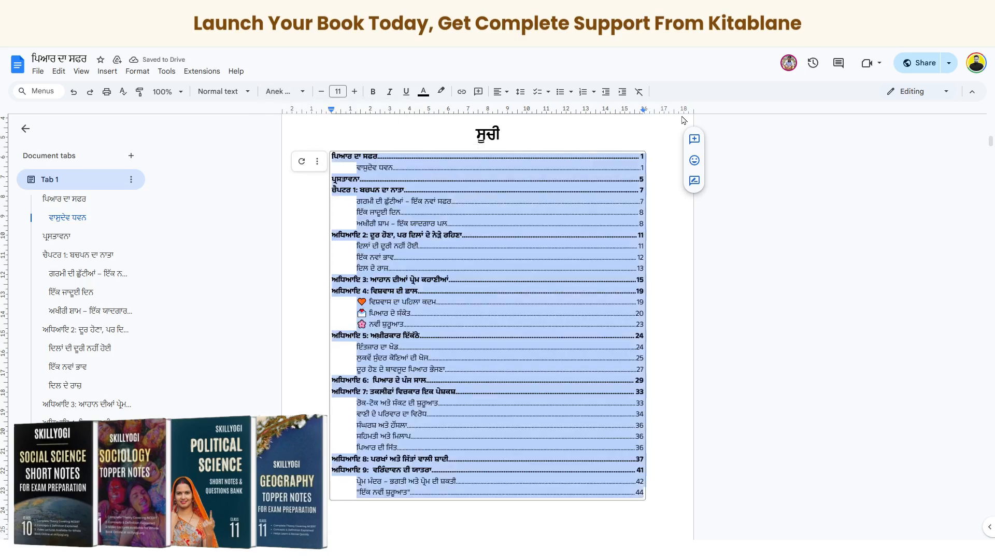
# Limit the table of contents to Heading 1 entries by excluding the lower heading levels in its options
pyautogui.rightClick(539, 264)
pyautogui.click(583, 452)
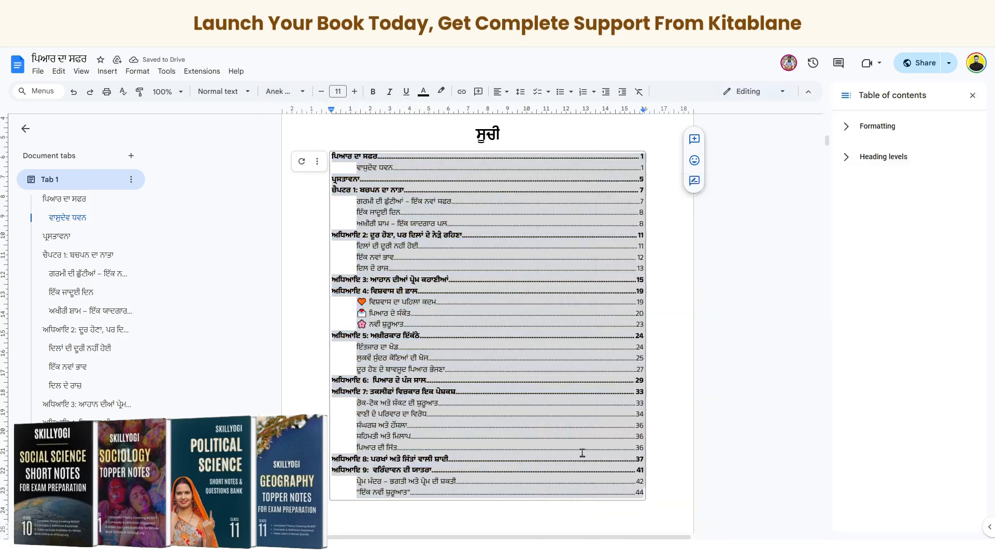
pyautogui.click(878, 127)
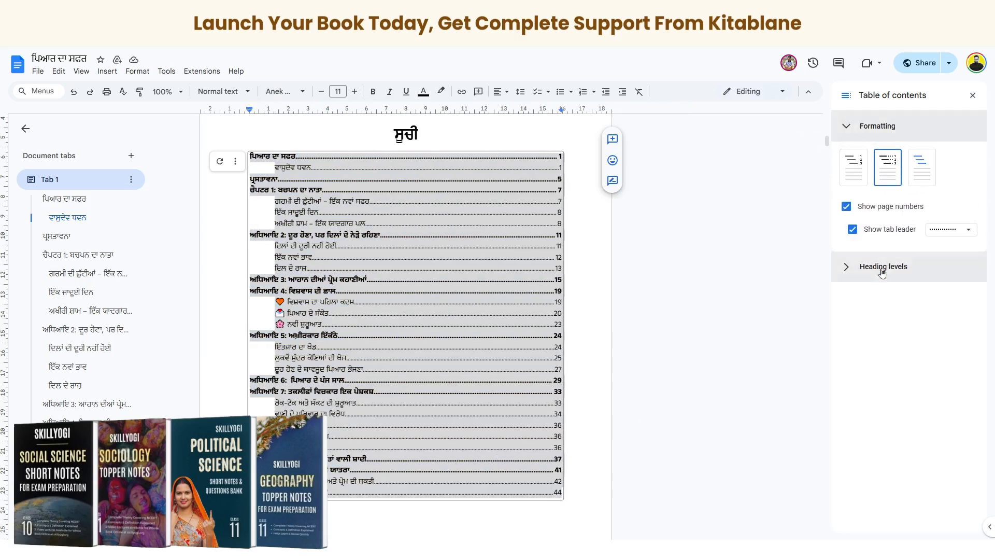
pyautogui.click(882, 267)
pyautogui.click(845, 368)
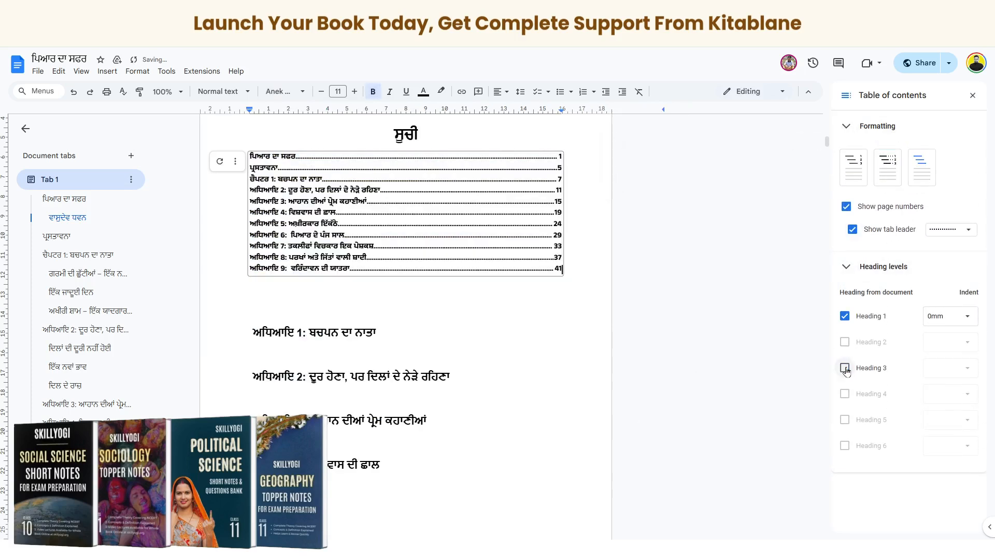
# Set all table of contents entries to font size 16 and remove their bold formatting
pyautogui.click(252, 159)
pyautogui.tripleClick(253, 159)
pyautogui.click(337, 91)
pyautogui.click(354, 91)
pyautogui.click(354, 91)
pyautogui.click(354, 91)
pyautogui.click(354, 91)
pyautogui.click(354, 91)
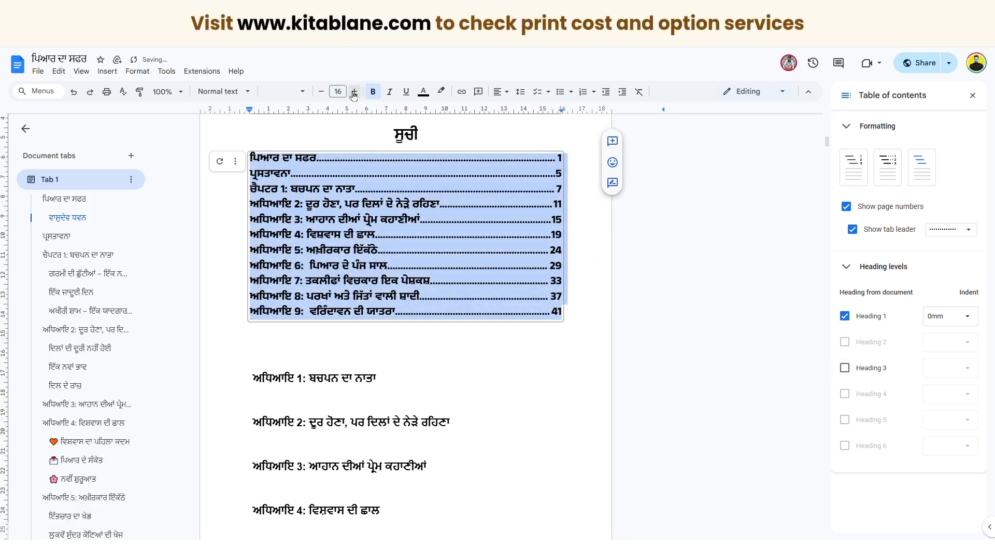
pyautogui.click(376, 93)
# Delete the old hand-typed chapter list below the table of contents and start the "ਪ੍ਰਸਤਾਵਨਾ" section on a new page
pyautogui.click(309, 346)
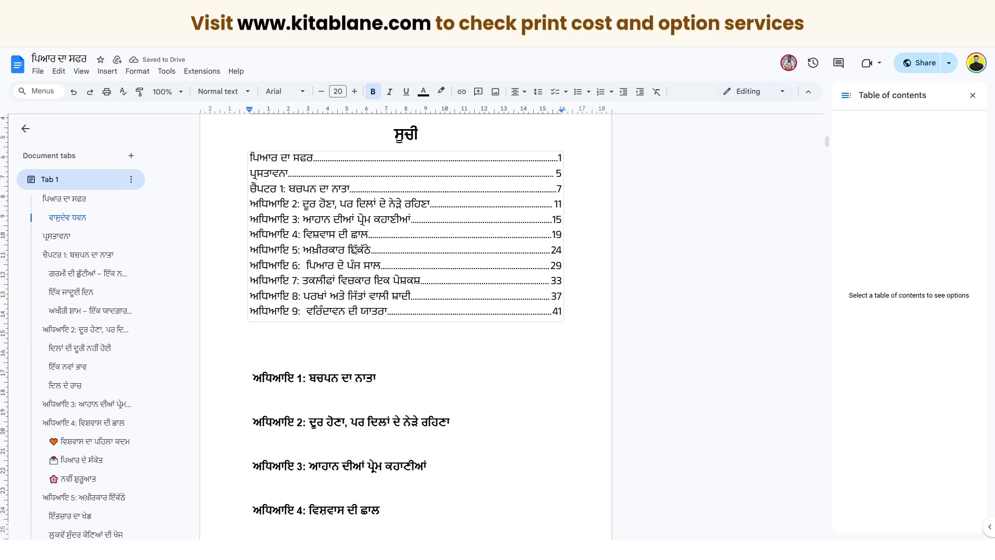
pyautogui.press('Down')
pyautogui.scroll(-2, 382, 397)
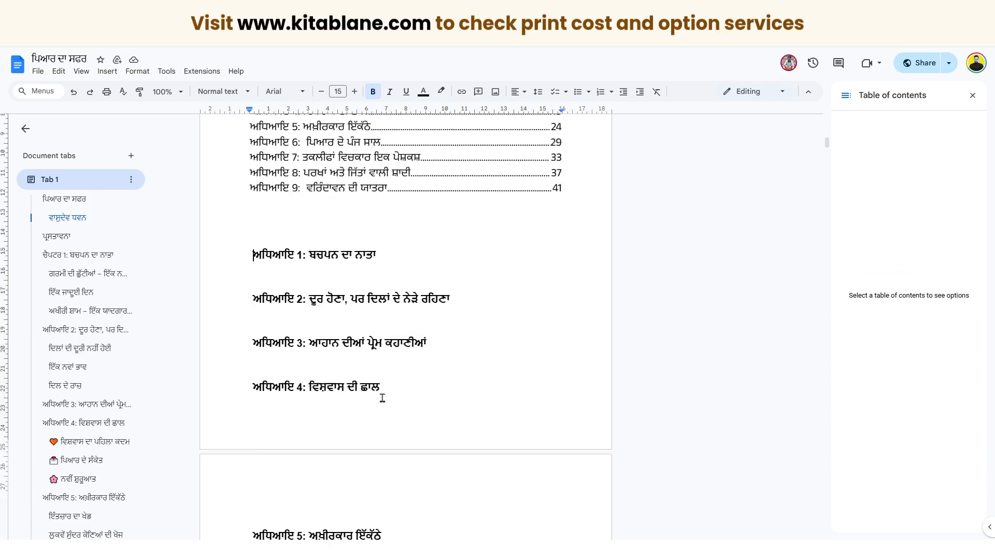
pyautogui.scroll(-5, 382, 398)
pyautogui.keyDown('shift'); pyautogui.click(409, 404); pyautogui.keyUp('shift')
pyautogui.press('BackSpace')
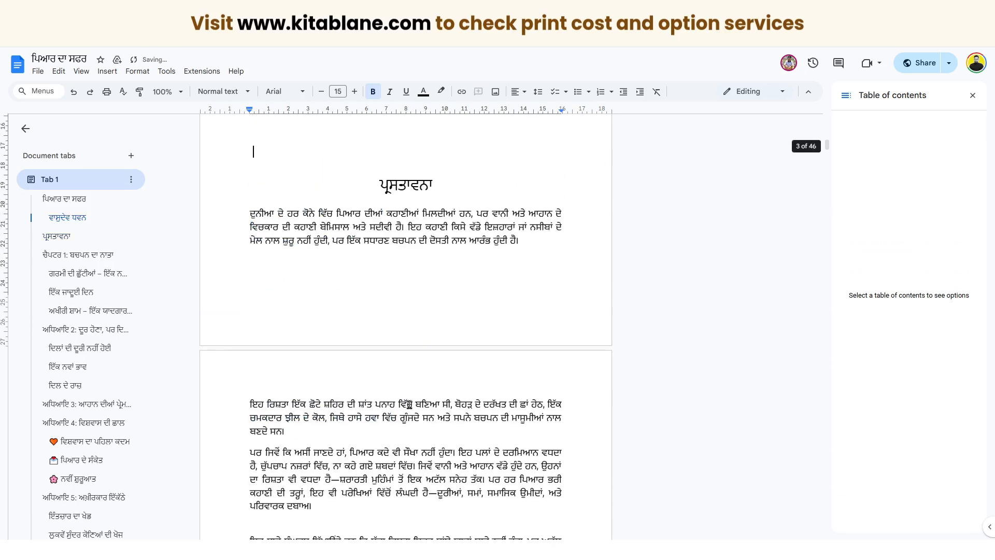
pyautogui.hotkey('ctrl', 'Return')
pyautogui.press('Delete')
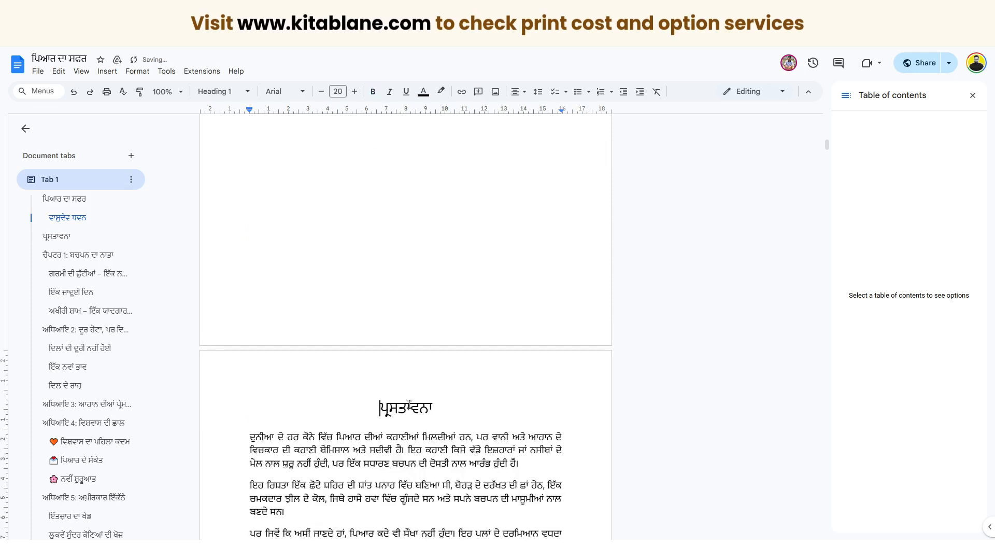
# Make the "ਪ੍ਰਸਤਾਵਨਾ" heading bold and set its font to Noto Serif Gurmukhi
pyautogui.moveTo(435, 406); pyautogui.dragTo(380, 407)
pyautogui.rightClick(407, 404)
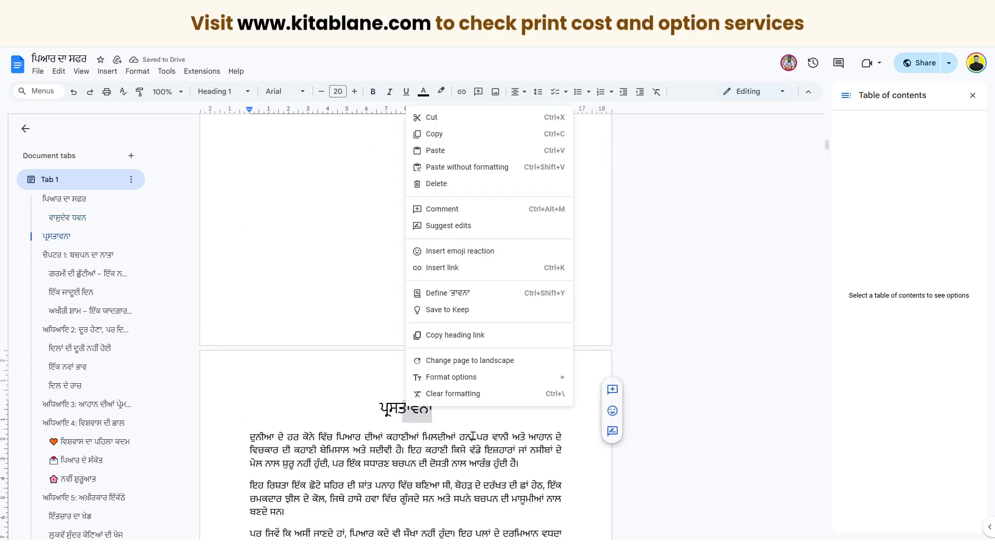
pyautogui.press('Escape')
pyautogui.click(372, 92)
pyautogui.click(284, 91)
pyautogui.click(316, 178)
pyautogui.click(355, 92)
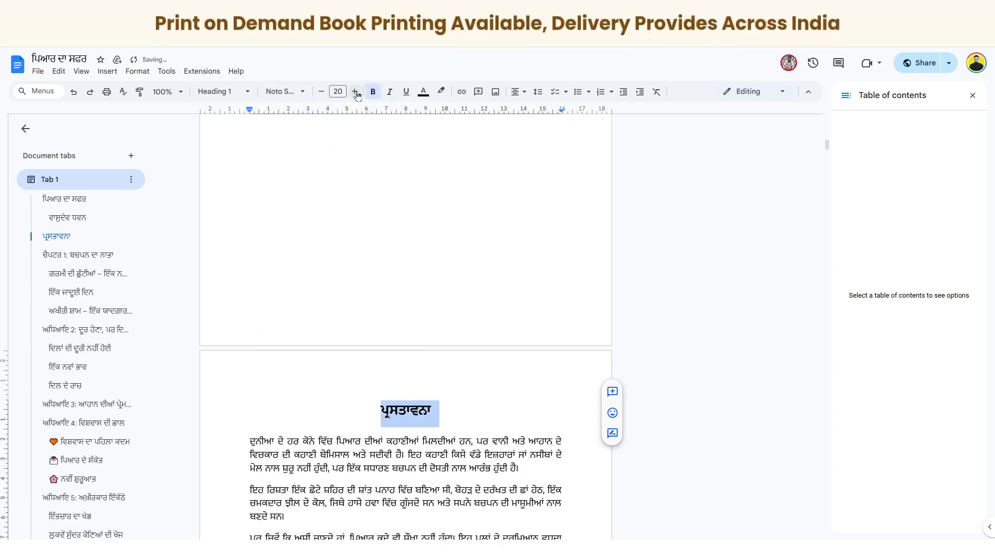
# Remove surplus empty lines below the author line and start the "ਸੂਚੀ" heading on a new page after the price line
pyautogui.scroll(9, 466, 309)
pyautogui.scroll(-3, 314, 204)
pyautogui.moveTo(301, 174); pyautogui.dragTo(250, 178)
pyautogui.scroll(8, 371, 211)
pyautogui.click(363, 263)
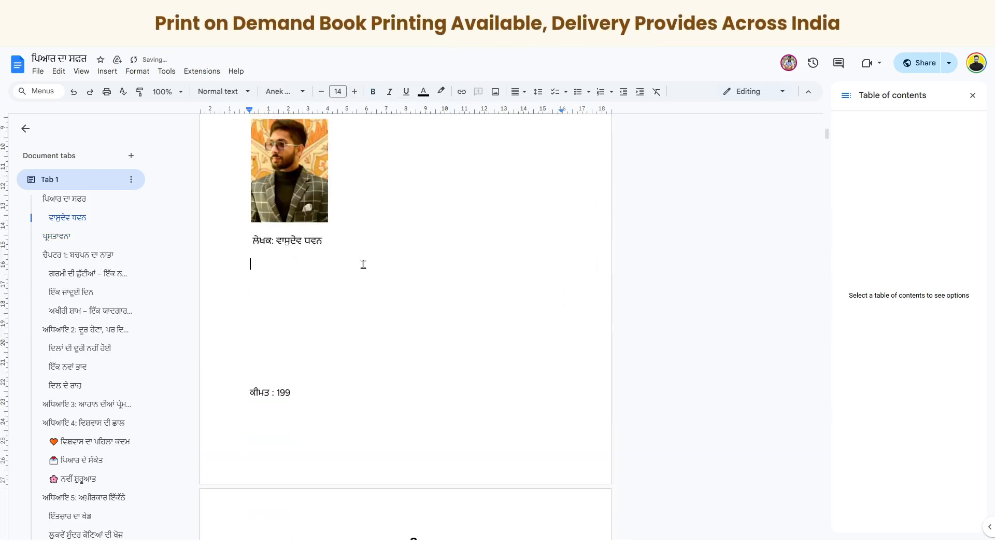
pyautogui.press('Delete')
pyautogui.press('Delete')
pyautogui.press('Delete')
pyautogui.click(391, 398)
pyautogui.hotkey('ctrl', 'Return')
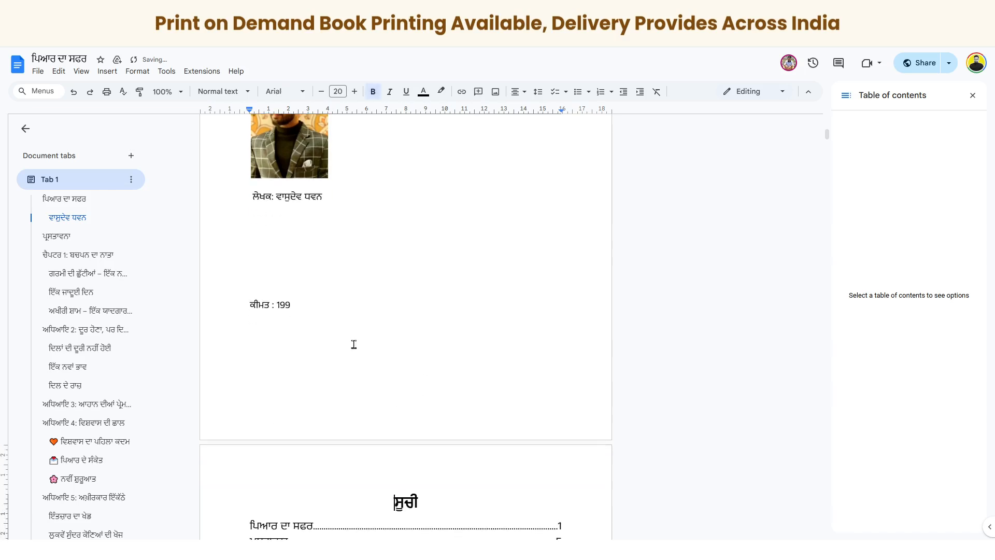
# Delete the remaining empty lines between the author and price lines, and the space before the author line
pyautogui.moveTo(251, 290); pyautogui.dragTo(238, 218)
pyautogui.press('BackSpace')
pyautogui.press('BackSpace')
pyautogui.moveTo(253, 198); pyautogui.dragTo(248, 203)
pyautogui.press('BackSpace')
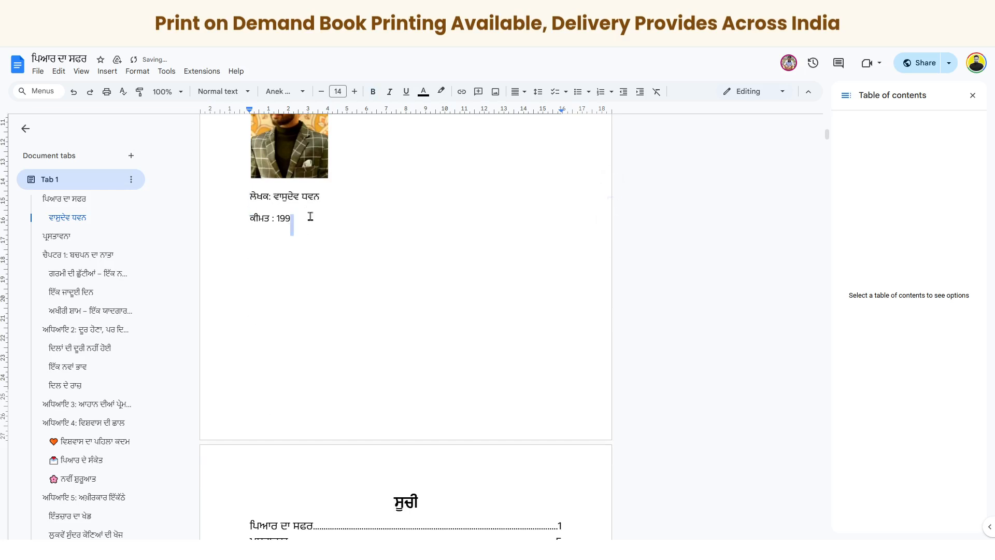
pyautogui.press('Up')
pyautogui.scroll(-1, 334, 324)
pyautogui.scroll(1, 297, 226)
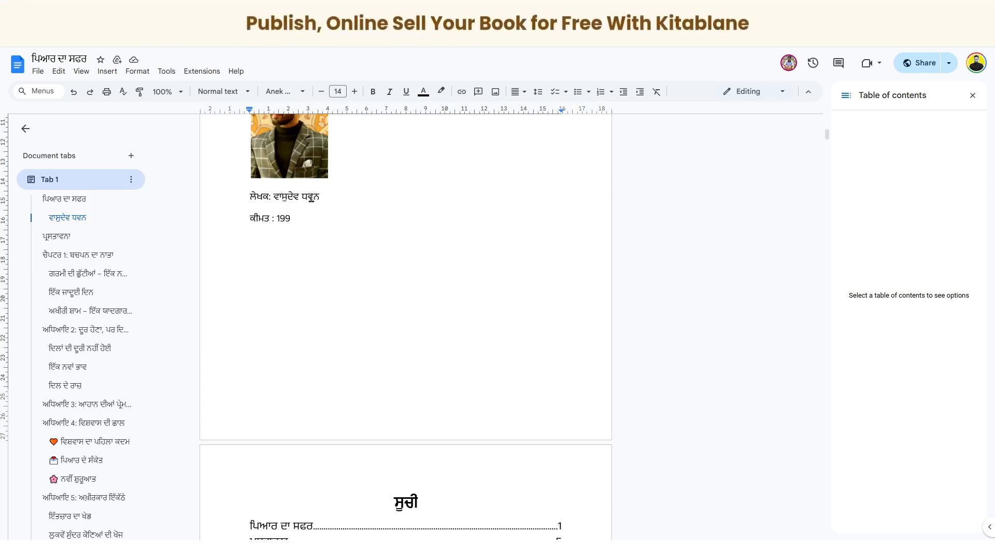
# Set the line spacing of the entire table of contents to Double
pyautogui.scroll(-7, 331, 318)
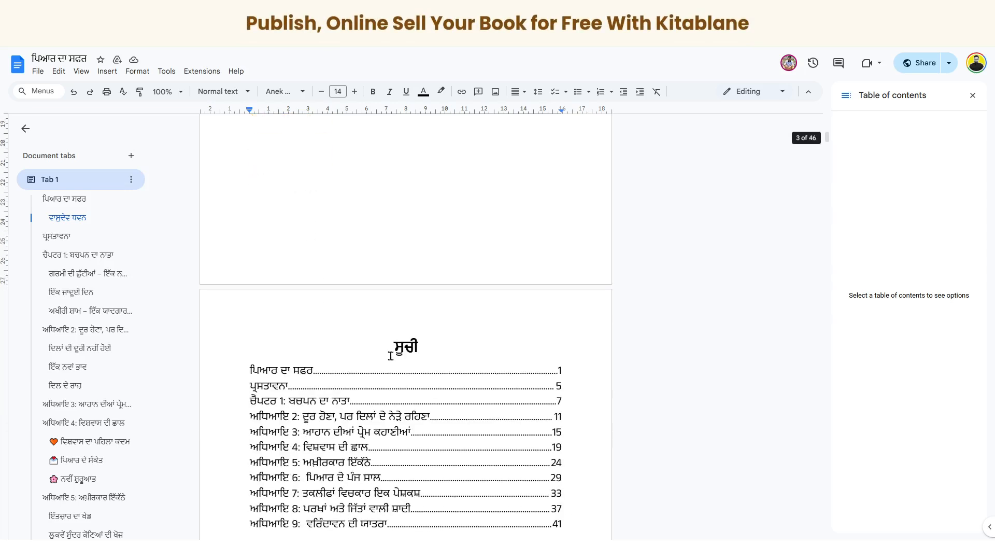
pyautogui.click(262, 164)
pyautogui.rightClick(335, 244)
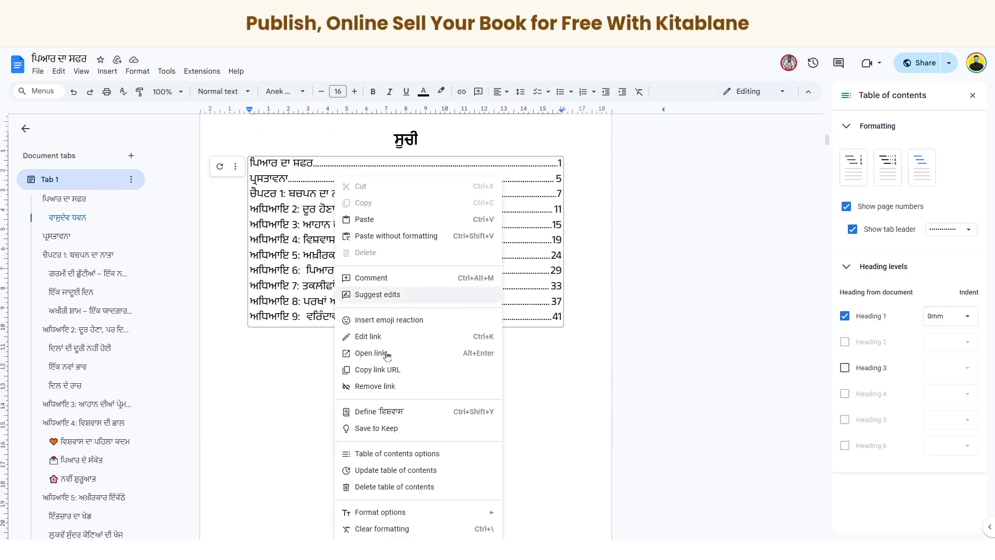
pyautogui.click(258, 363)
pyautogui.moveTo(250, 162); pyautogui.dragTo(564, 324)
pyautogui.click(520, 92)
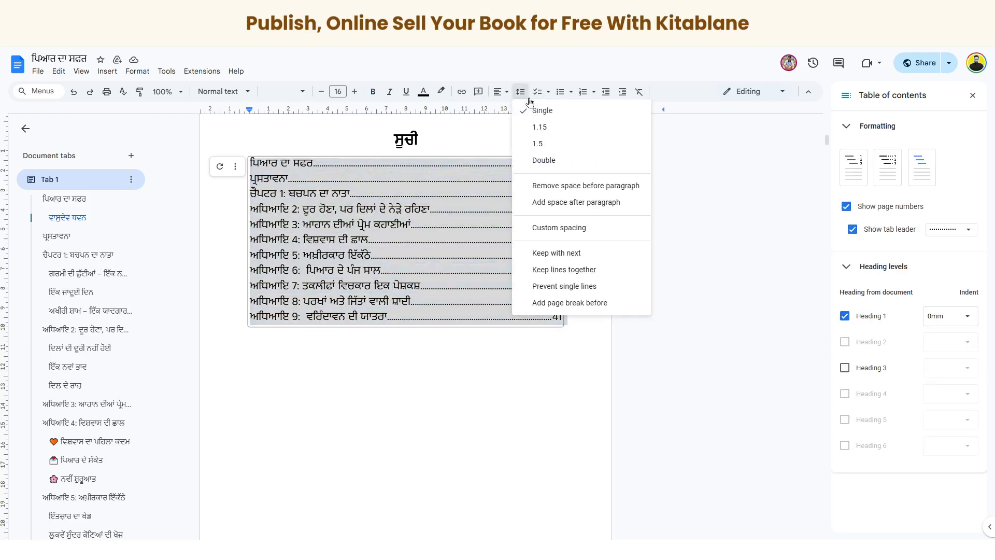
pyautogui.click(545, 160)
pyautogui.click(397, 392)
# Open the footer for editing on the page that ends with the "ਪਿਆਰ ਦੀ ਜਿੱਤ" heading
pyautogui.scroll(-10, 396, 424)
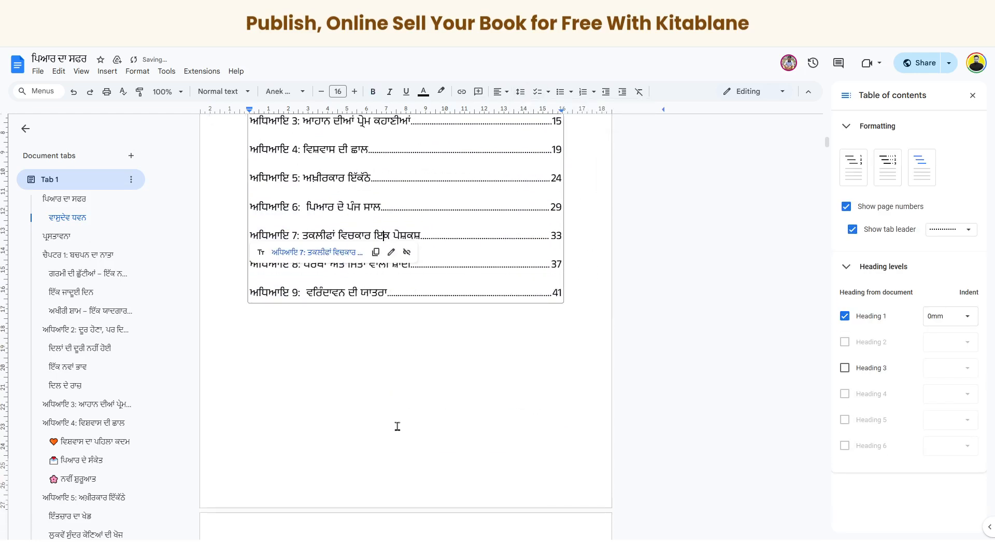
pyautogui.scroll(-4, 394, 382)
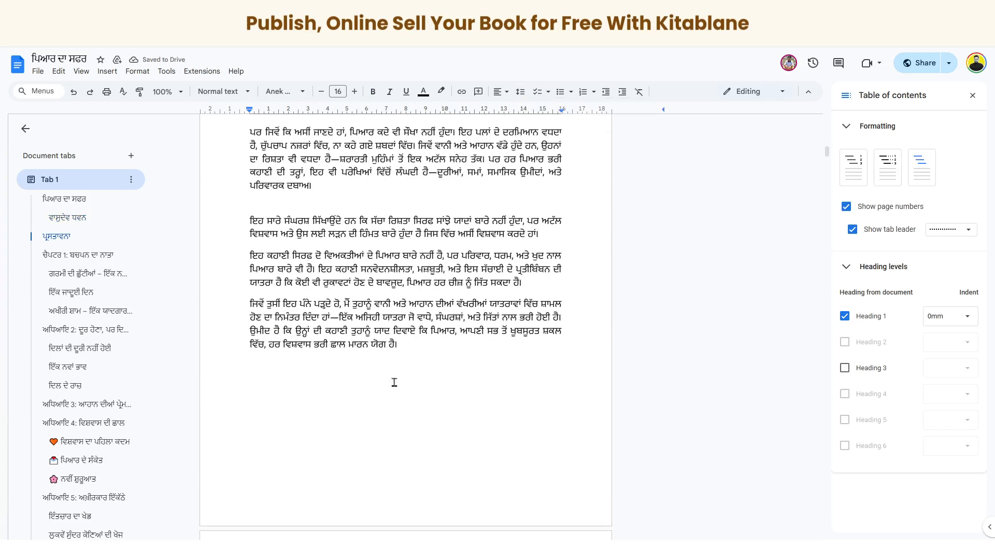
pyautogui.moveTo(827, 153); pyautogui.dragTo(813, 417)
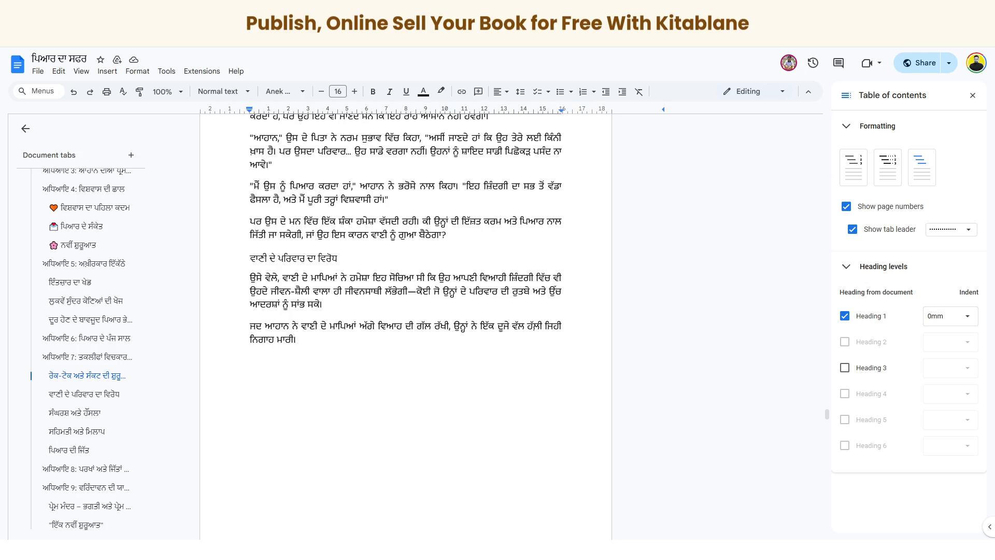
pyautogui.click(475, 371)
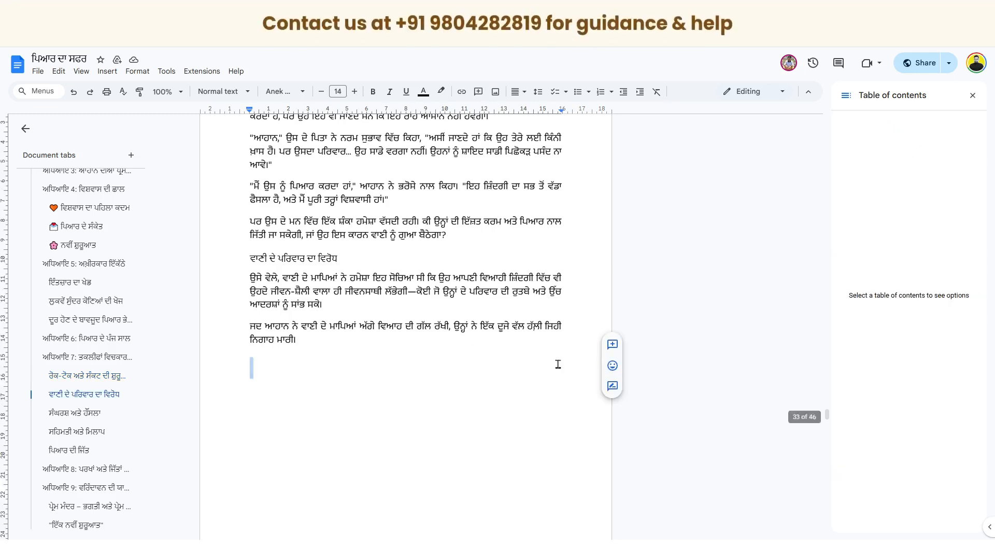
pyautogui.scroll(-15, 558, 364)
pyautogui.scroll(-5, 542, 369)
pyautogui.doubleClick(393, 452)
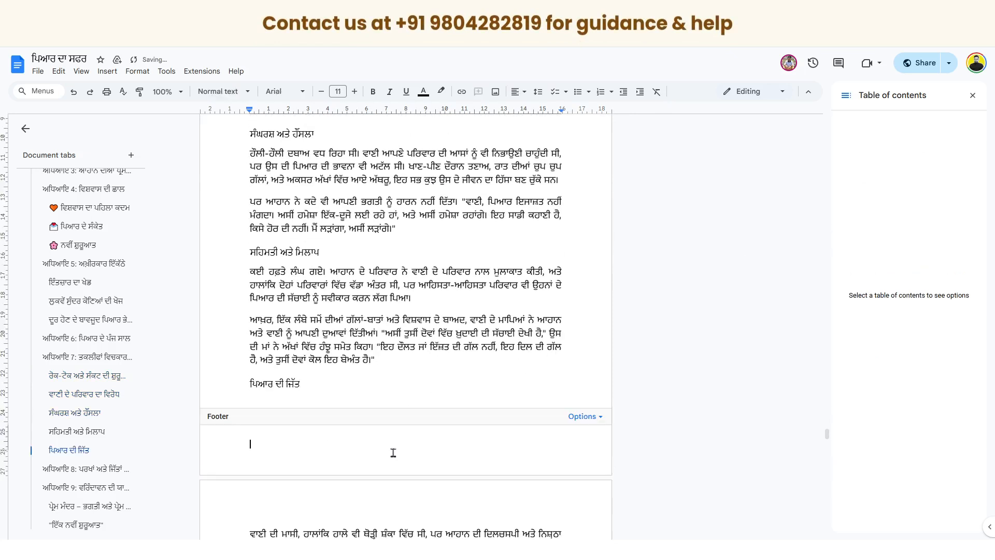
pyautogui.click(580, 416)
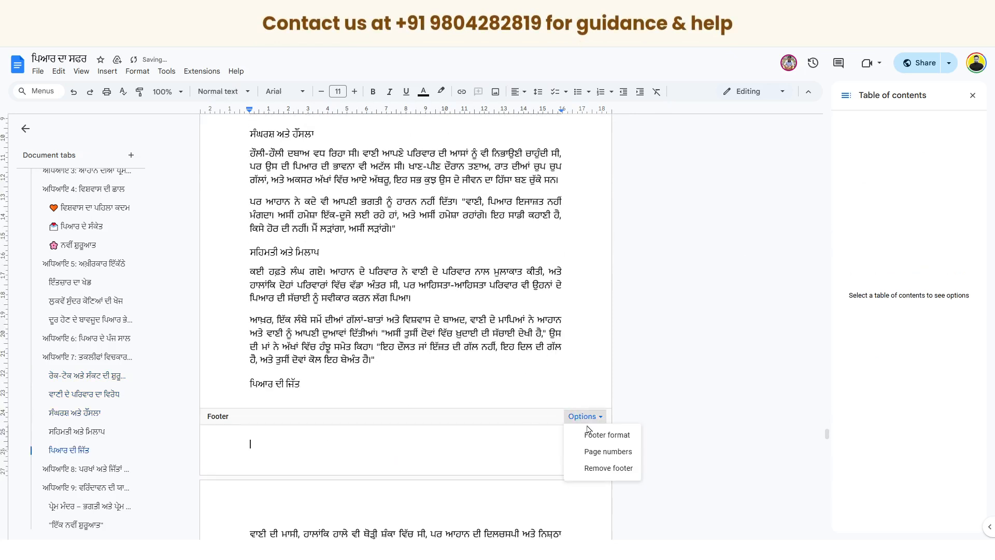
pyautogui.click(394, 435)
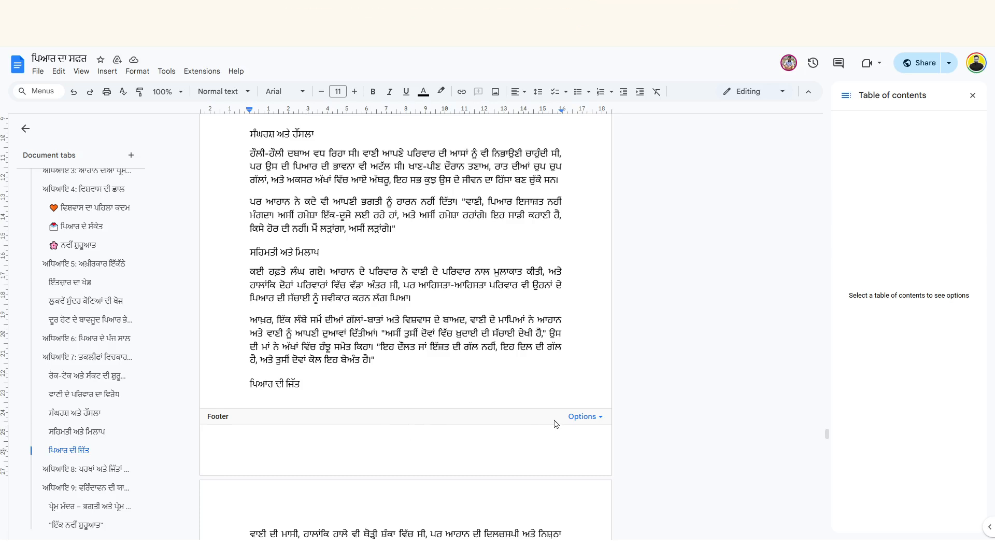
# Set both the header and footer margins to 1.5 cm in the footer format settings
pyautogui.click(578, 416)
pyautogui.click(594, 444)
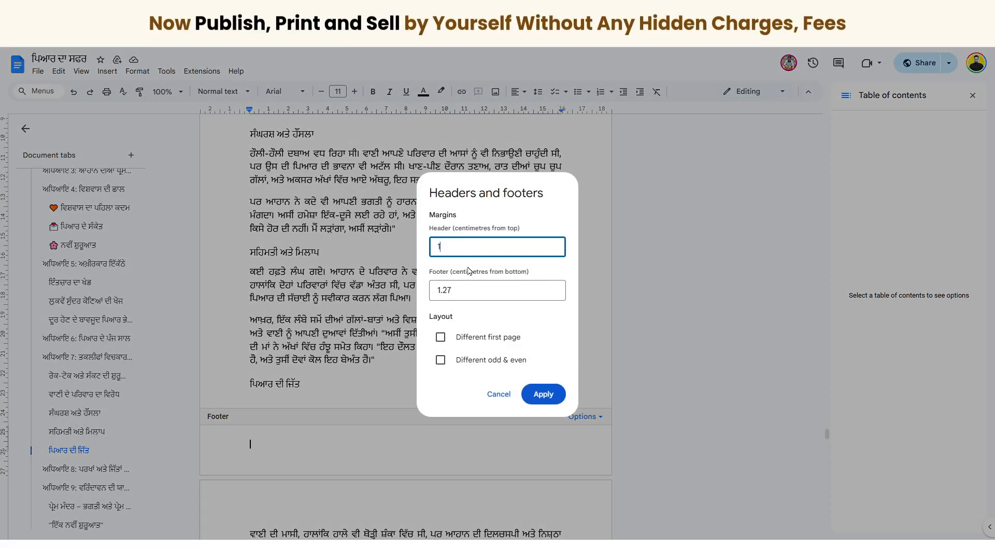
pyautogui.press('Tab')
pyautogui.write('1')
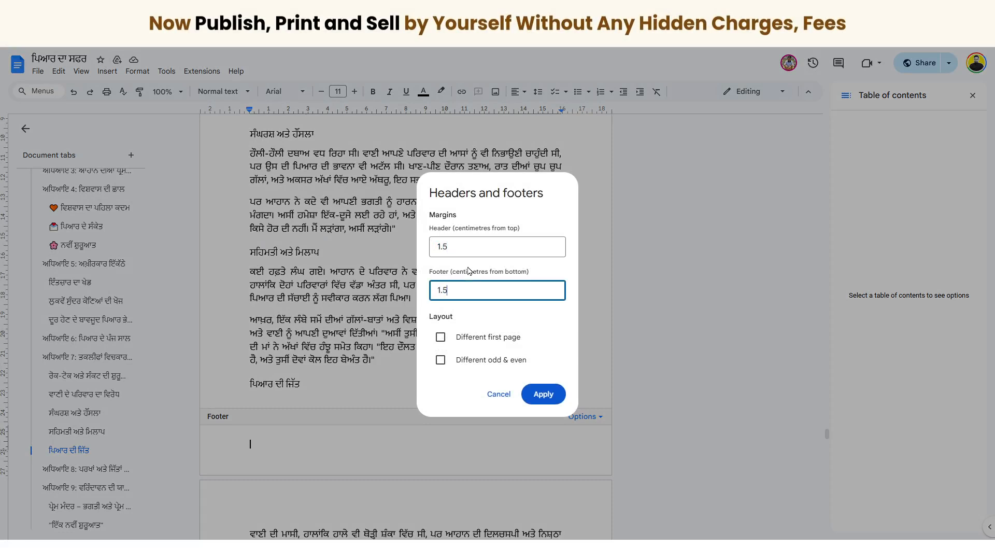
pyautogui.click(545, 395)
# Insert automatic page numbers in the footer and set the footer font to Noto Serif Gurmukhi
pyautogui.click(584, 416)
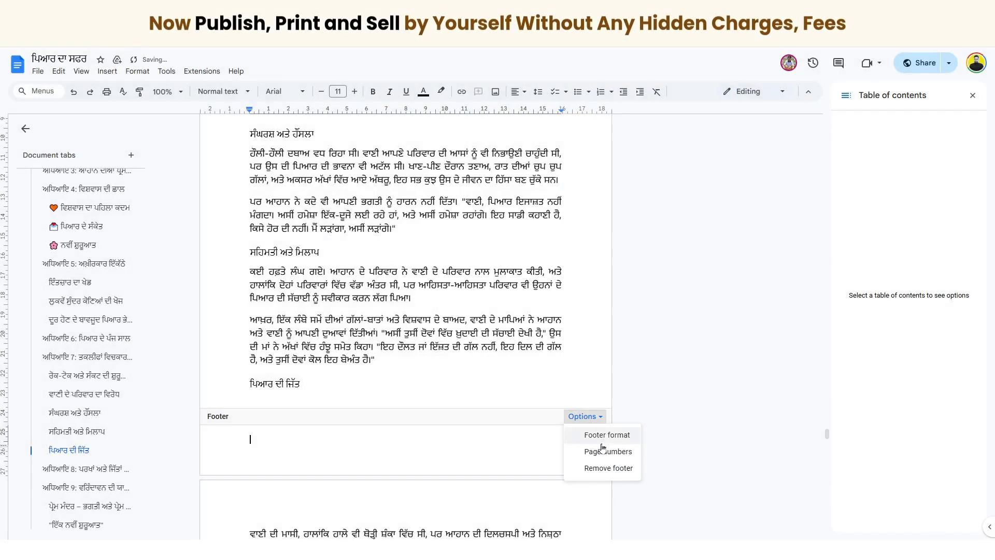
pyautogui.click(594, 449)
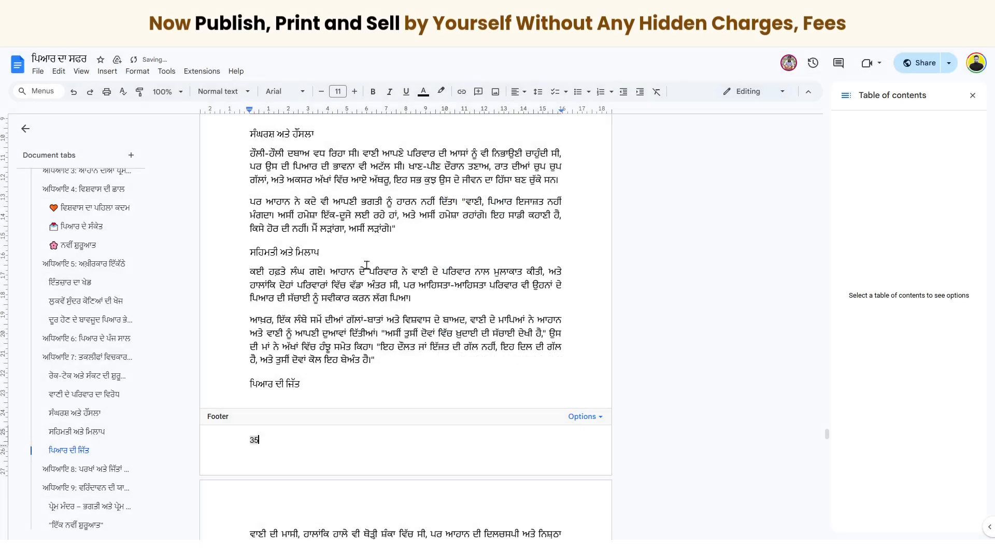
pyautogui.click(284, 91)
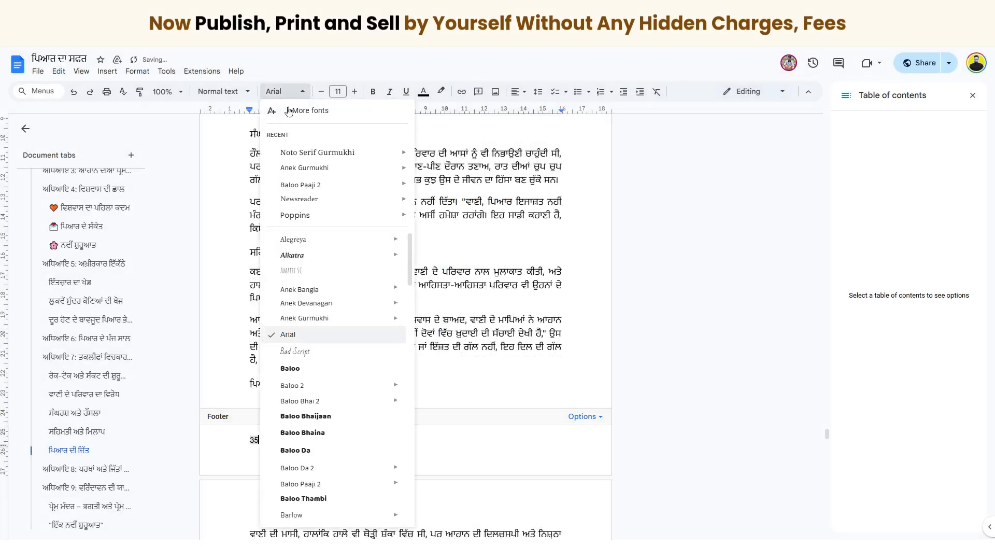
pyautogui.click(313, 151)
# Reapply Noto Serif Gurmukhi to the footer text and centre the page number
pyautogui.click(285, 91)
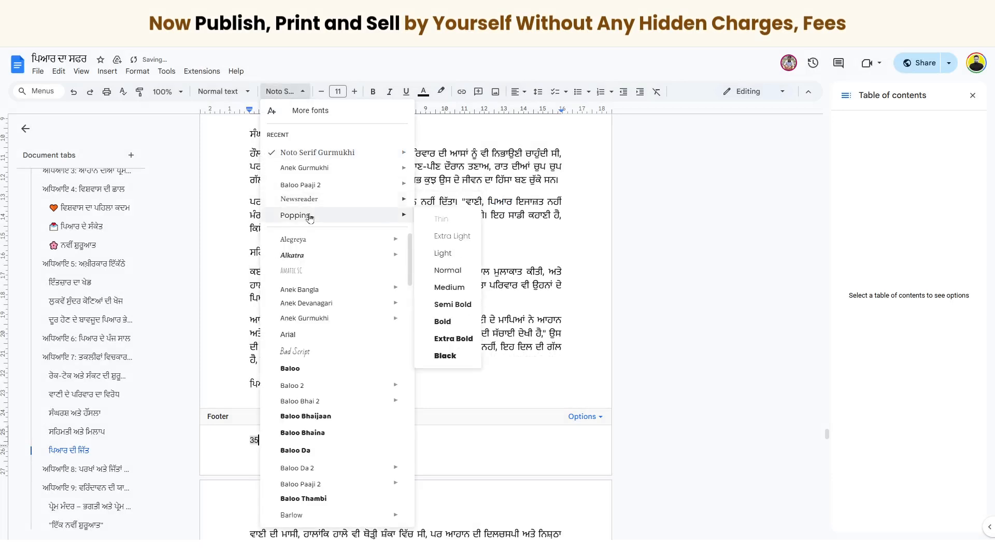
pyautogui.moveTo(305, 168)
pyautogui.scroll(-3, 320, 344)
pyautogui.scroll(3, 320, 343)
pyautogui.click(303, 153)
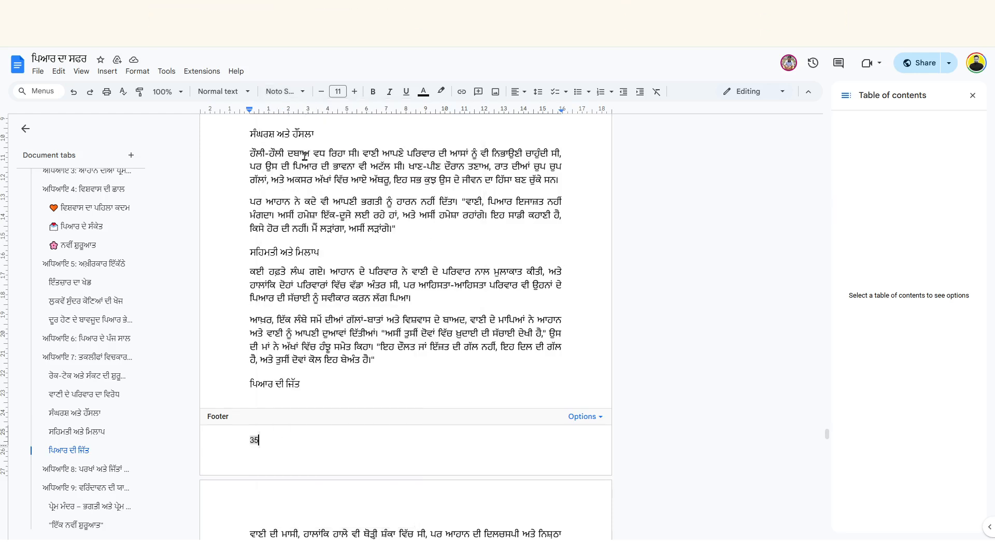
pyautogui.click(518, 91)
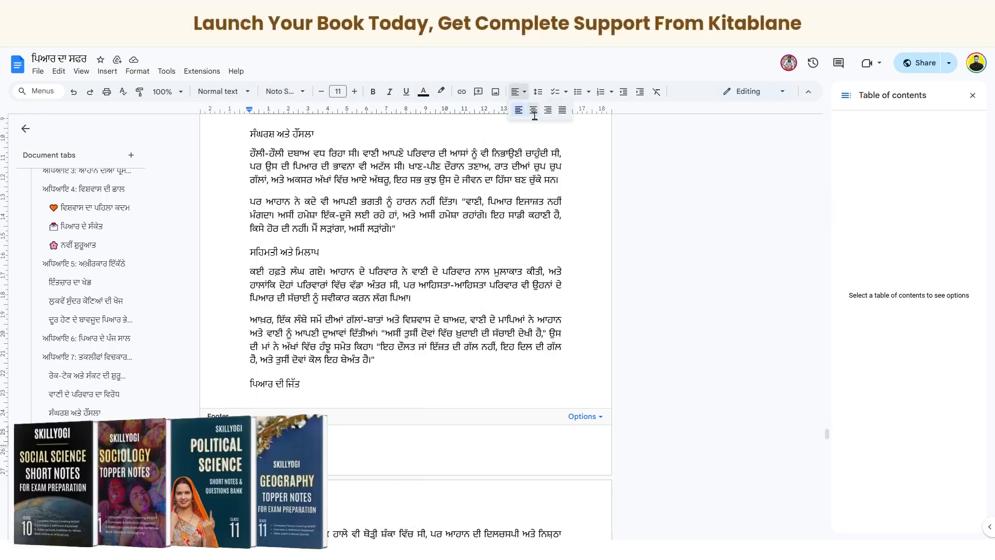
pyautogui.click(533, 111)
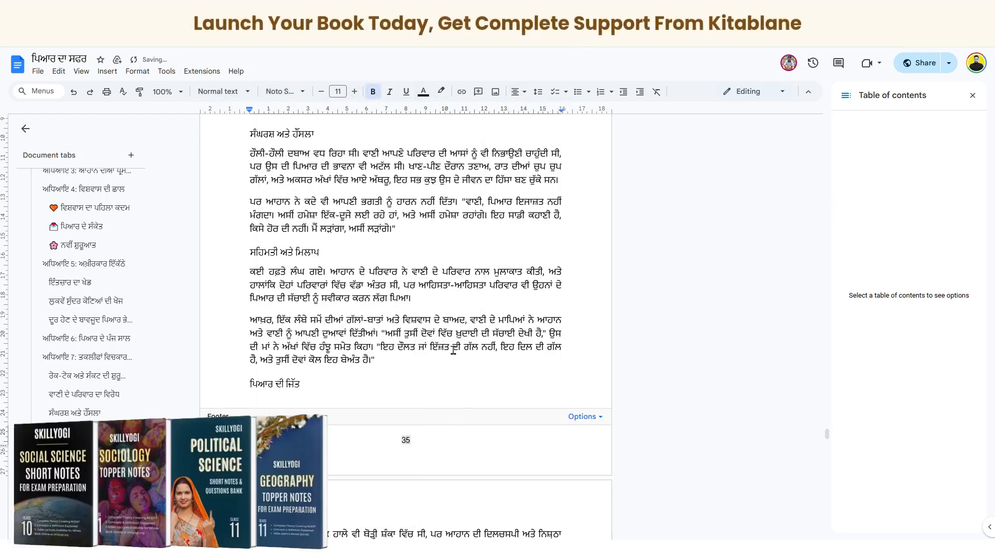
# Try the footer page number in bold and return it to regular weight
pyautogui.doubleClick(407, 439)
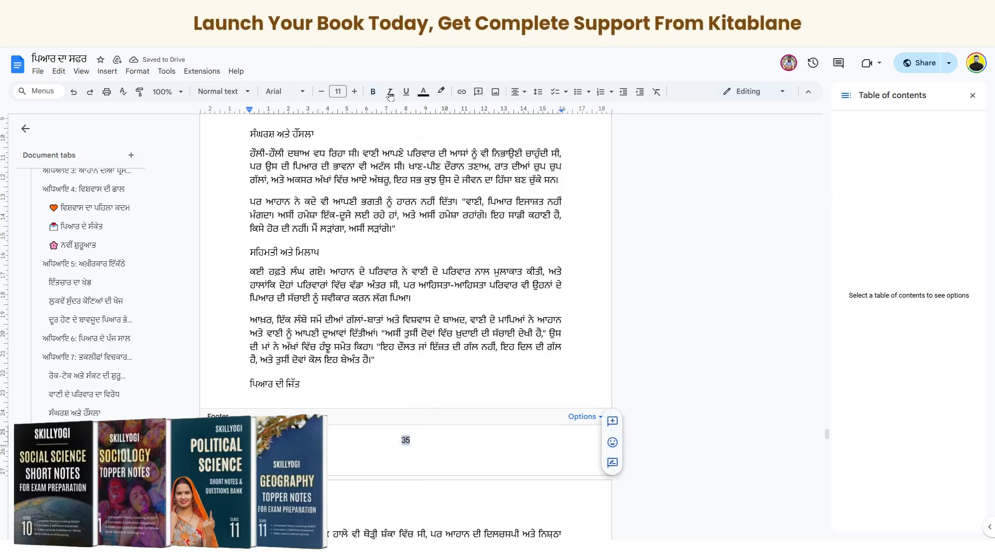
pyautogui.click(490, 257)
pyautogui.scroll(-5, 434, 212)
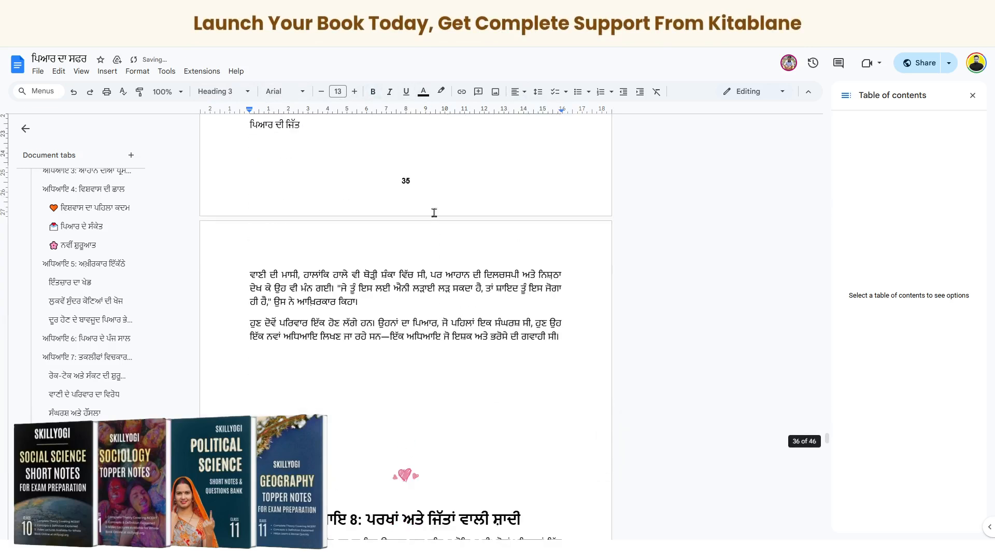
pyautogui.doubleClick(405, 181)
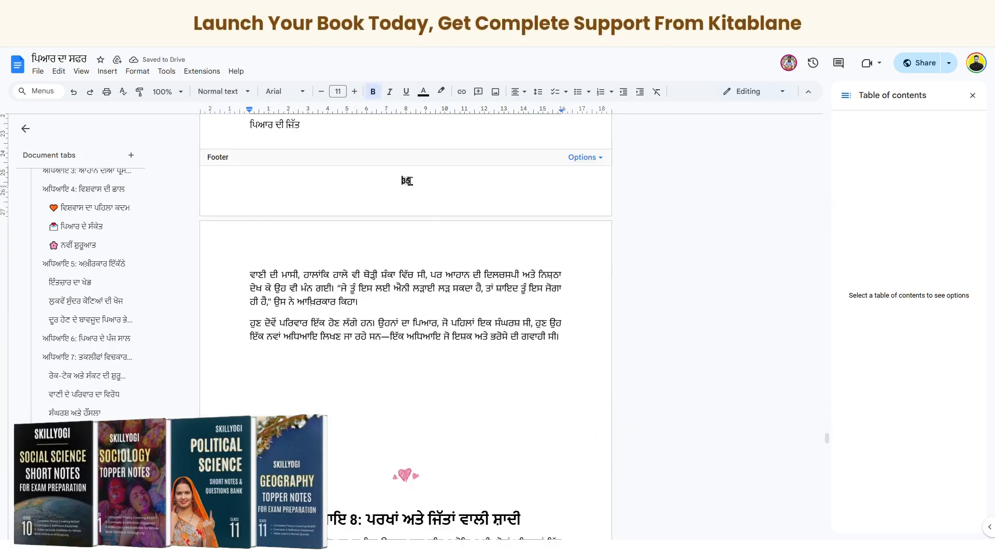
pyautogui.click(380, 94)
# Insert a page break before the heart graphic above the Chapter 8 heading (ਅਧਿਆਇ 8)
pyautogui.scroll(-4, 434, 173)
pyautogui.click(405, 268)
pyautogui.click(423, 229)
pyautogui.hotkey('ctrl', 'Return')
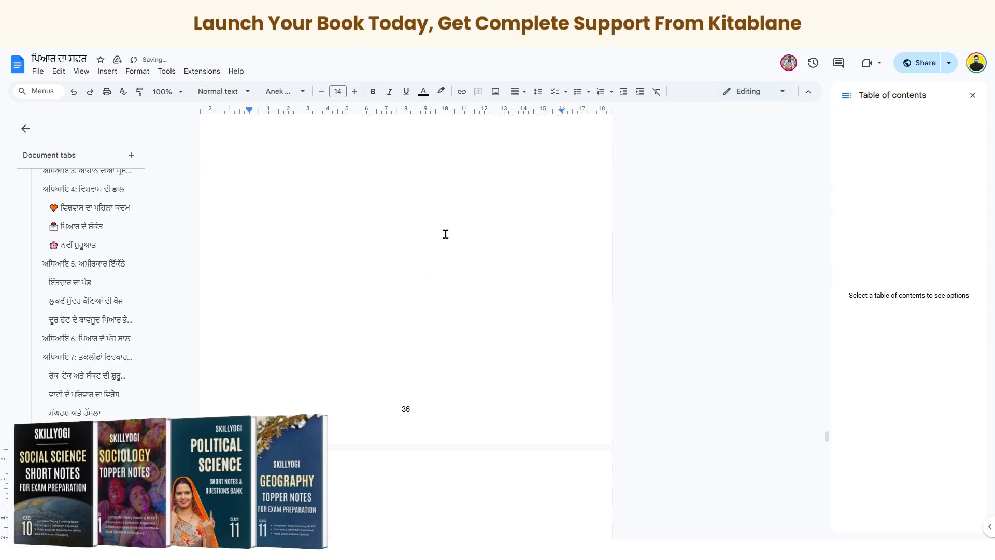
# Shrink the Chapter 8 couple illustration proportionally to about 14 cm wide
pyautogui.scroll(-6, 474, 317)
pyautogui.scroll(15, 474, 316)
pyautogui.scroll(-3, 476, 317)
pyautogui.scroll(3, 474, 316)
pyautogui.scroll(-15, 473, 316)
pyautogui.scroll(-20, 457, 334)
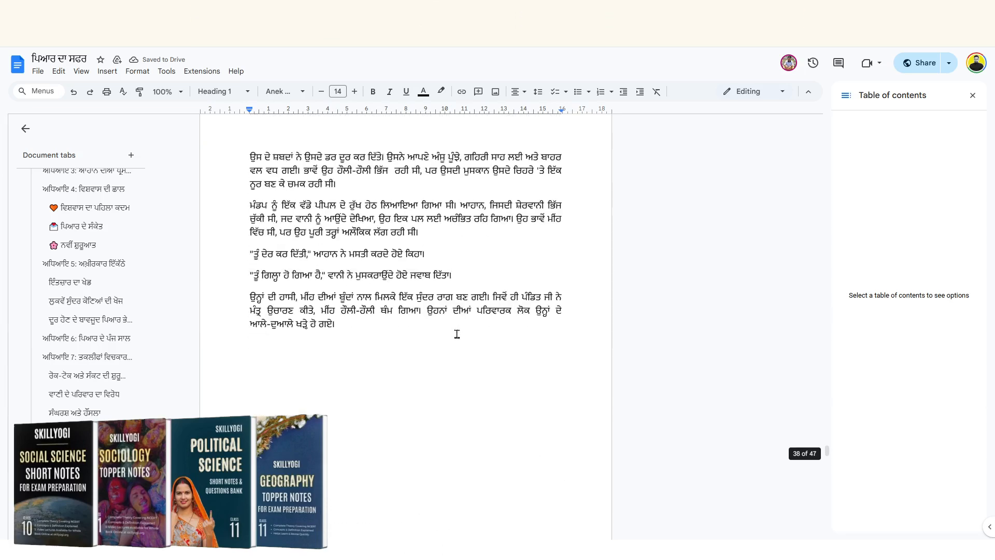
pyautogui.scroll(6, 456, 334)
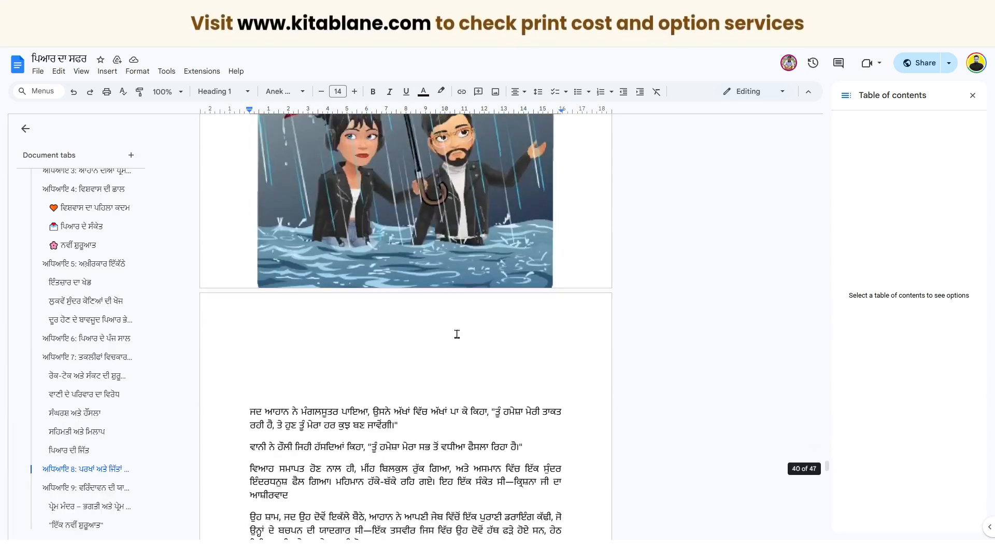
pyautogui.click(493, 388)
pyautogui.scroll(-4, 493, 389)
pyautogui.moveTo(567, 359); pyautogui.dragTo(524, 292)
# Try to stretch the Chapter 8 illustration wider, and undo the stretch
pyautogui.moveTo(521, 259); pyautogui.dragTo(549, 259)
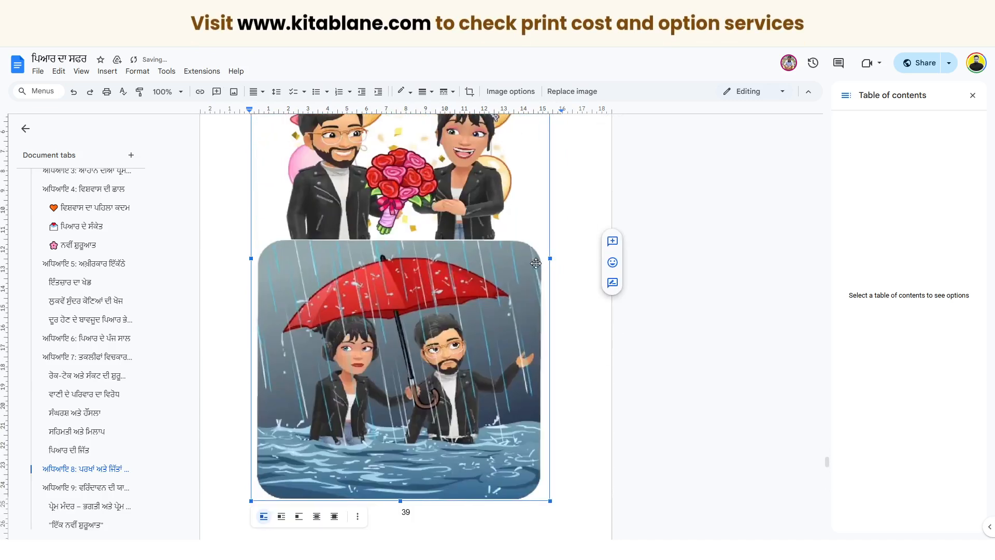
pyautogui.hotkey('ctrl', 'z')
pyautogui.scroll(-3, 517, 275)
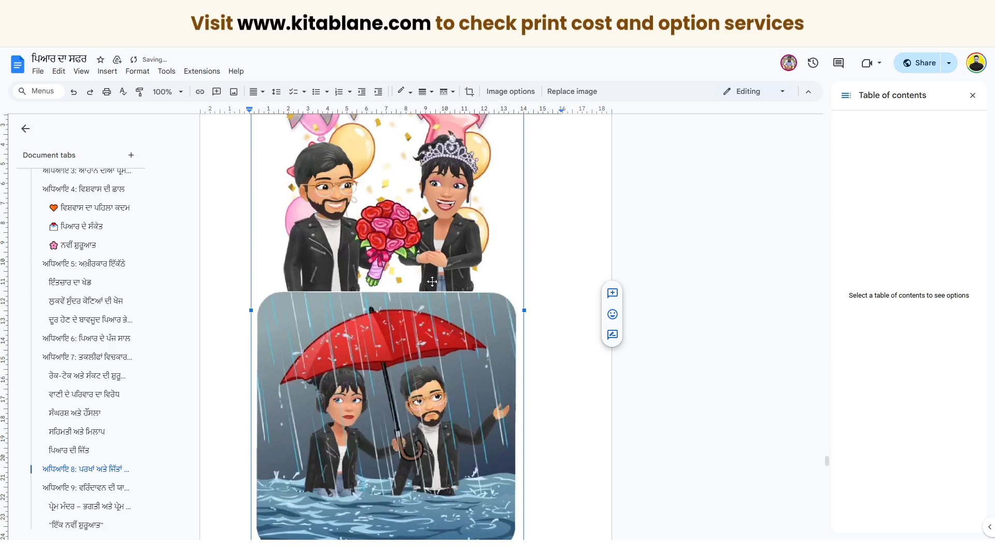
pyautogui.press('Right')
# Set the Chapter 8 illustration's wrapping to Break text and try to shift it towards the page centre
pyautogui.click(413, 320)
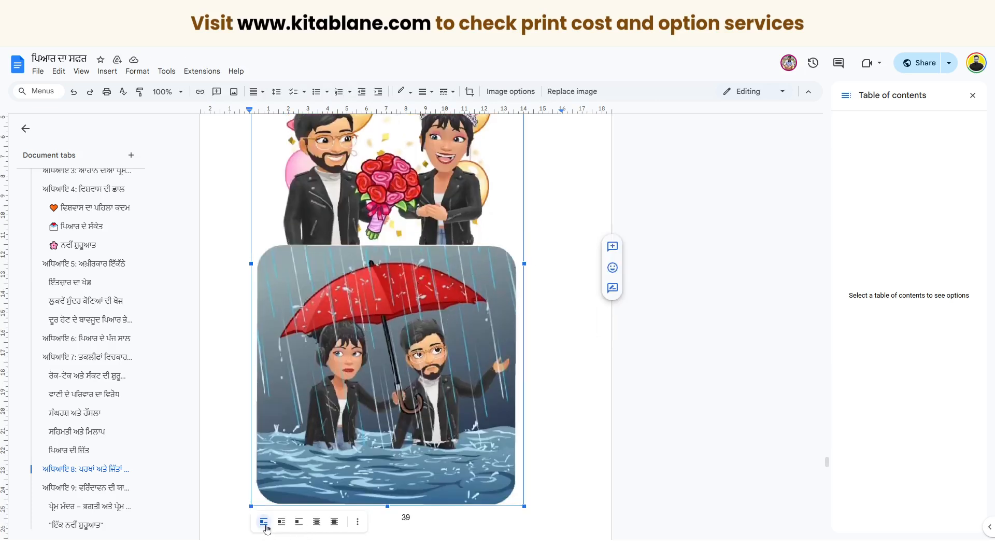
pyautogui.click(299, 522)
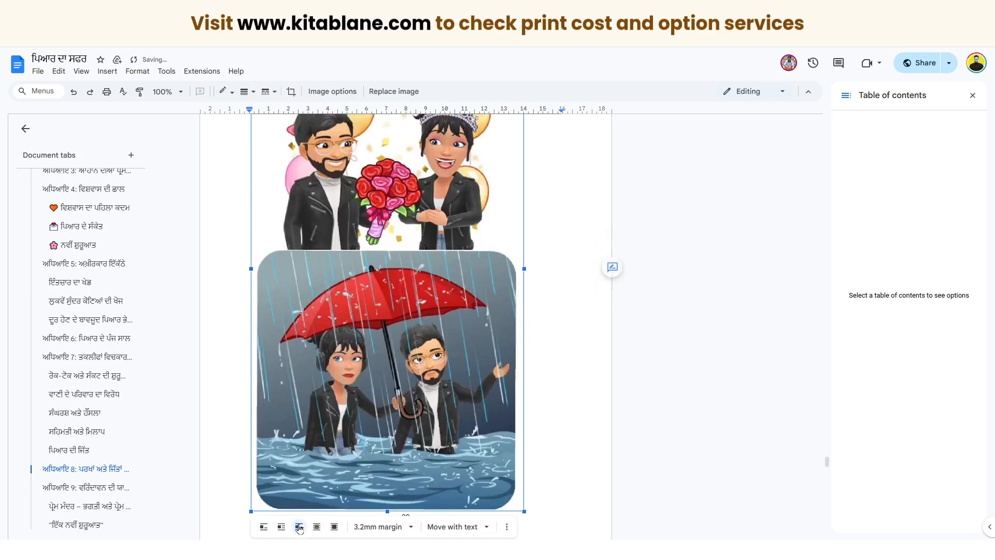
pyautogui.moveTo(390, 374); pyautogui.dragTo(420, 367)
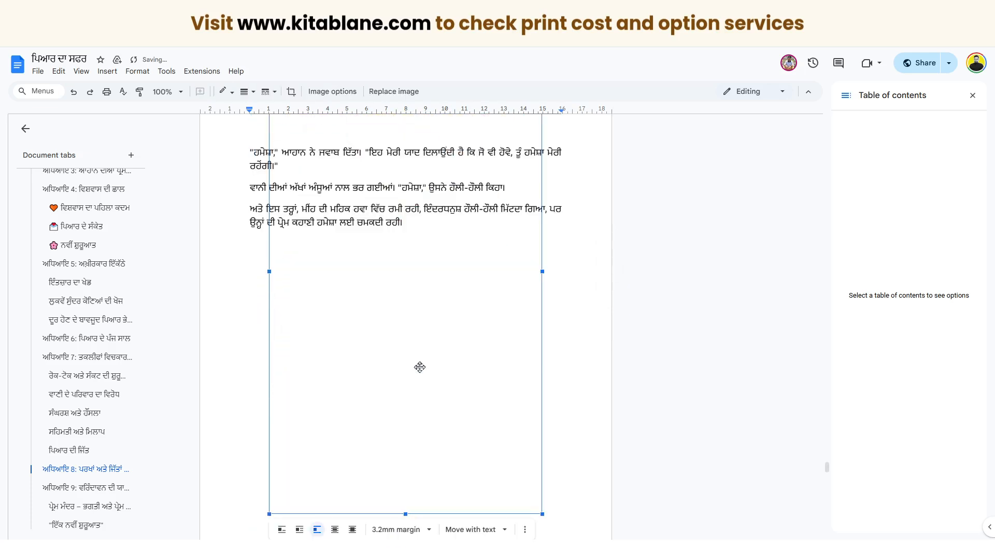
pyautogui.scroll(-5, 542, 405)
pyautogui.moveTo(387, 233); pyautogui.dragTo(400, 231)
pyautogui.scroll(2, 396, 231)
pyautogui.scroll(-3, 315, 386)
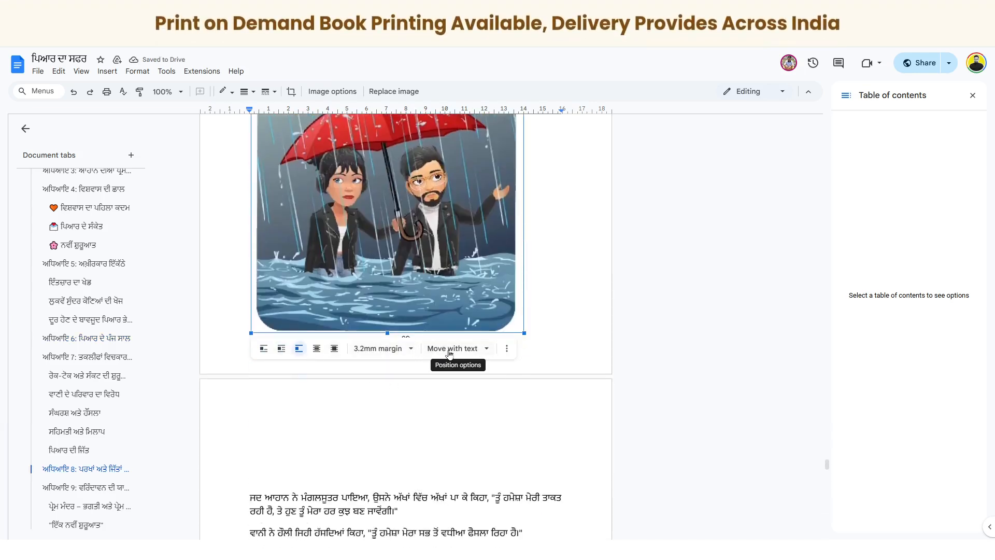
# Try a 0 mm text margin around the illustration and undo it
pyautogui.click(404, 354)
pyautogui.click(378, 367)
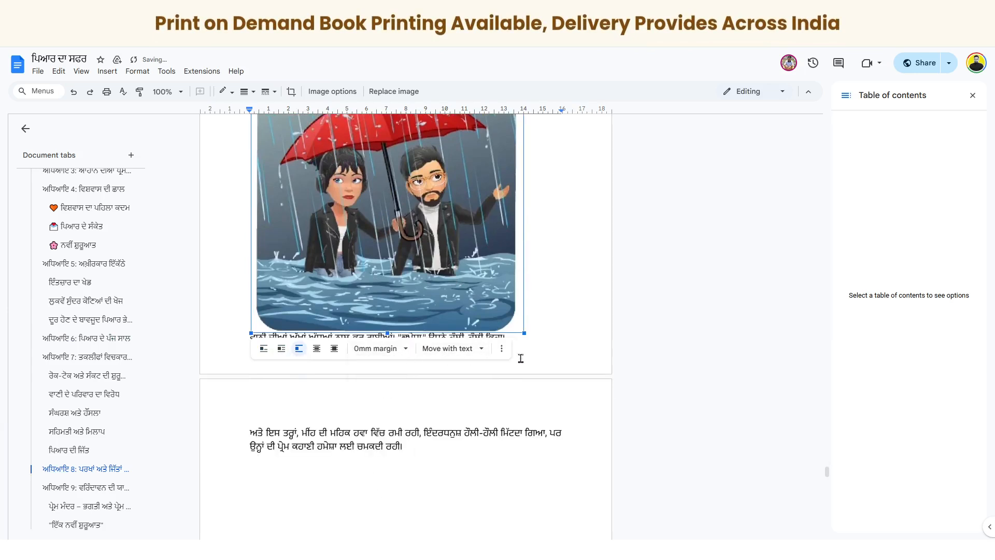
pyautogui.hotkey('ctrl', 'z')
# Delete empty line space above the text on the page following the illustration
pyautogui.click(415, 438)
pyautogui.press('Delete')
pyautogui.press('Delete')
pyautogui.press('Delete')
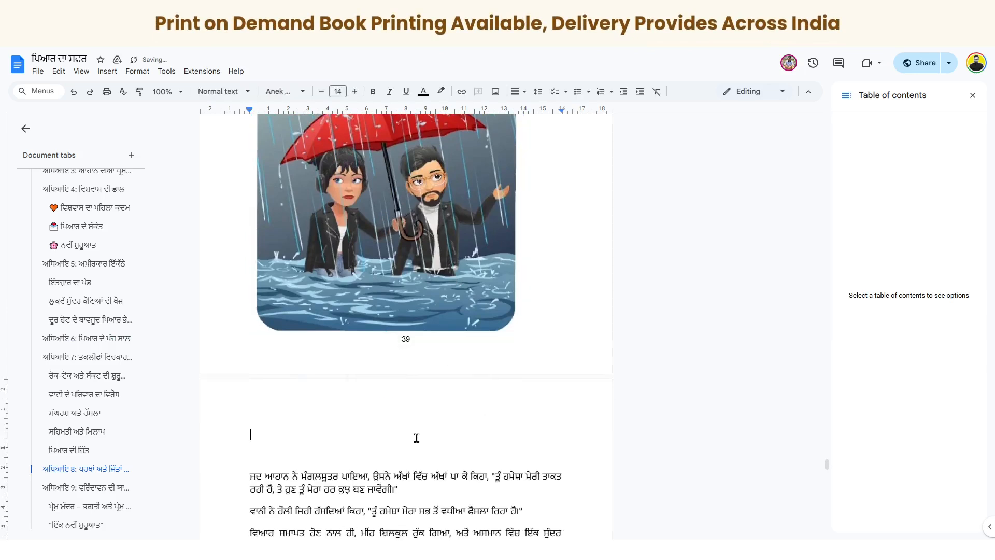
# Shrink the illustration from its top-left corner to about 13.2 cm wide and 23.4 cm high
pyautogui.scroll(7, 417, 437)
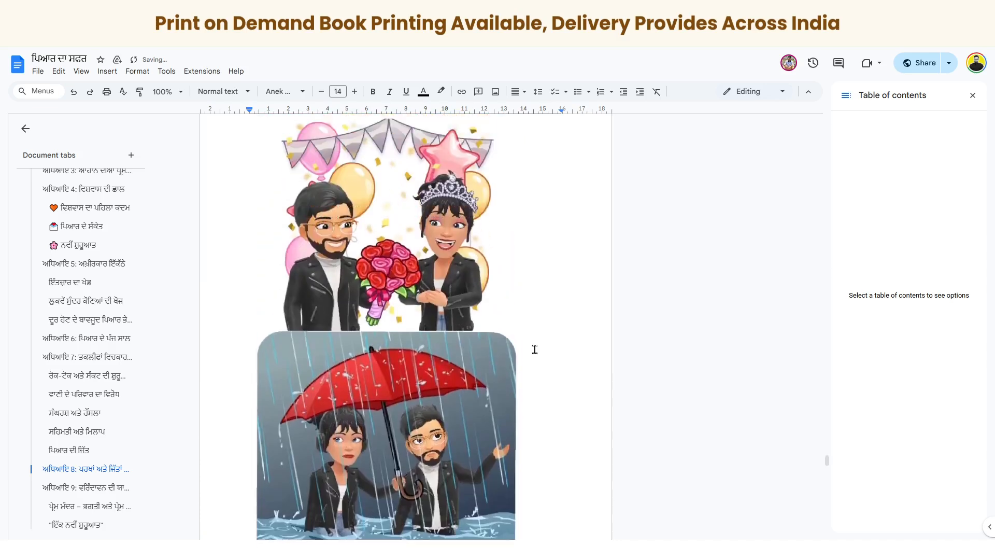
pyautogui.click(264, 225)
pyautogui.moveTo(251, 210); pyautogui.dragTo(266, 237)
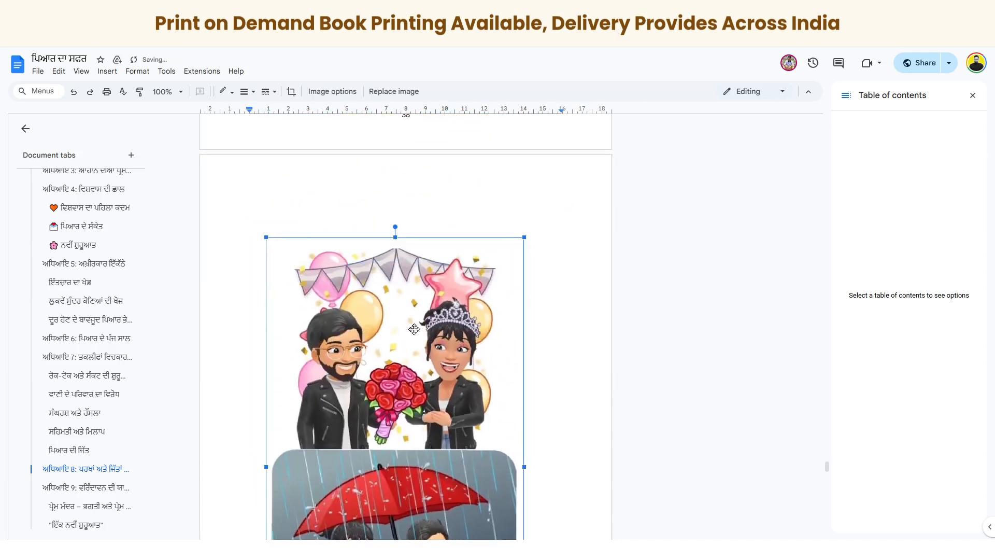
pyautogui.scroll(-3, 528, 291)
pyautogui.scroll(1, 547, 307)
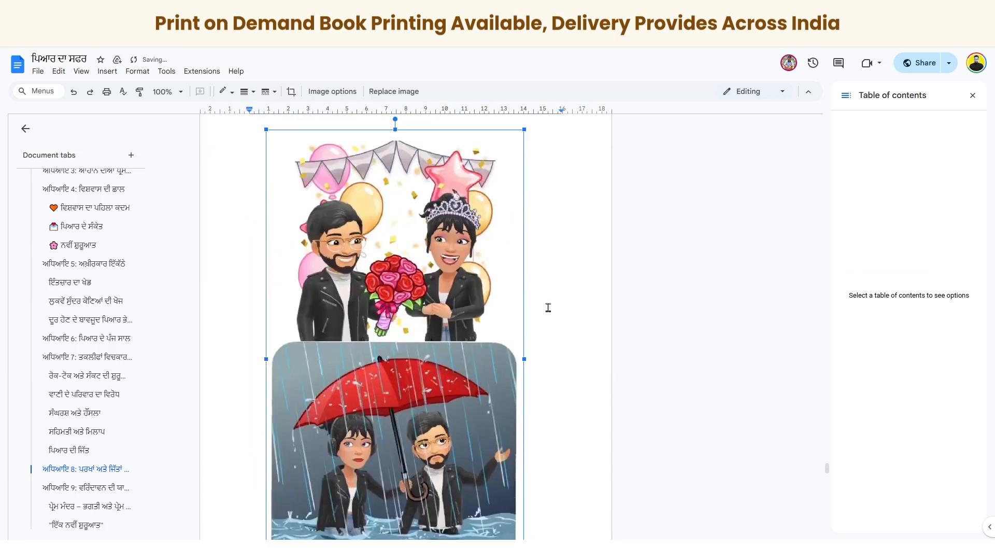
# Close the table of contents options and try to move the illustration to the horizontal centre of its page
pyautogui.click(973, 95)
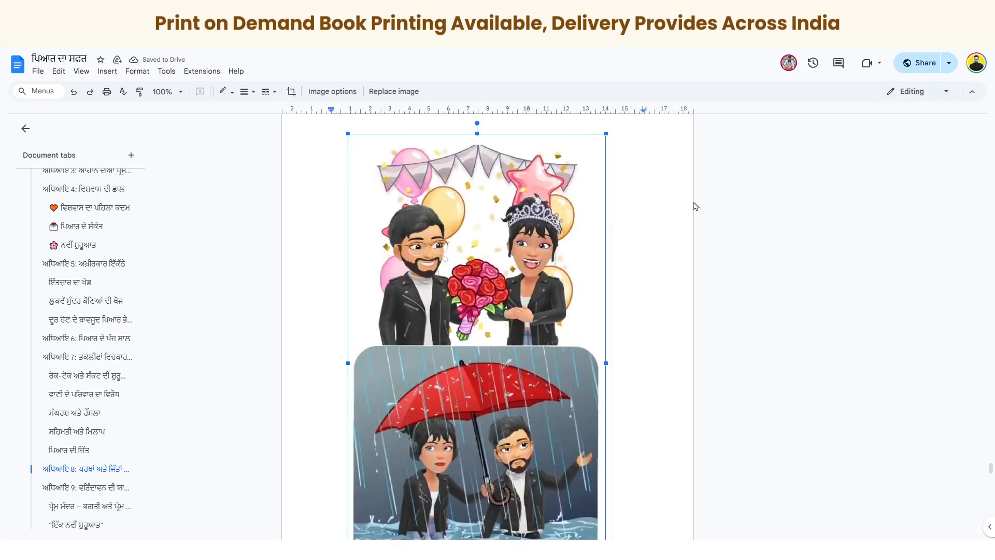
pyautogui.click(328, 266)
pyautogui.click(491, 267)
pyautogui.moveTo(496, 267); pyautogui.dragTo(504, 264)
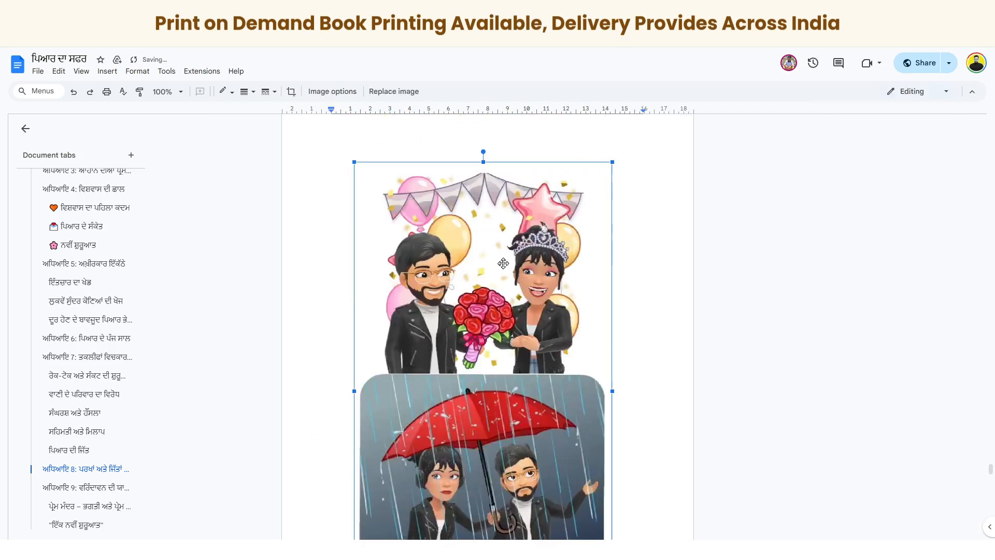
# Set the illustration to Fix position on page and try to move it within the page
pyautogui.scroll(-4, 600, 306)
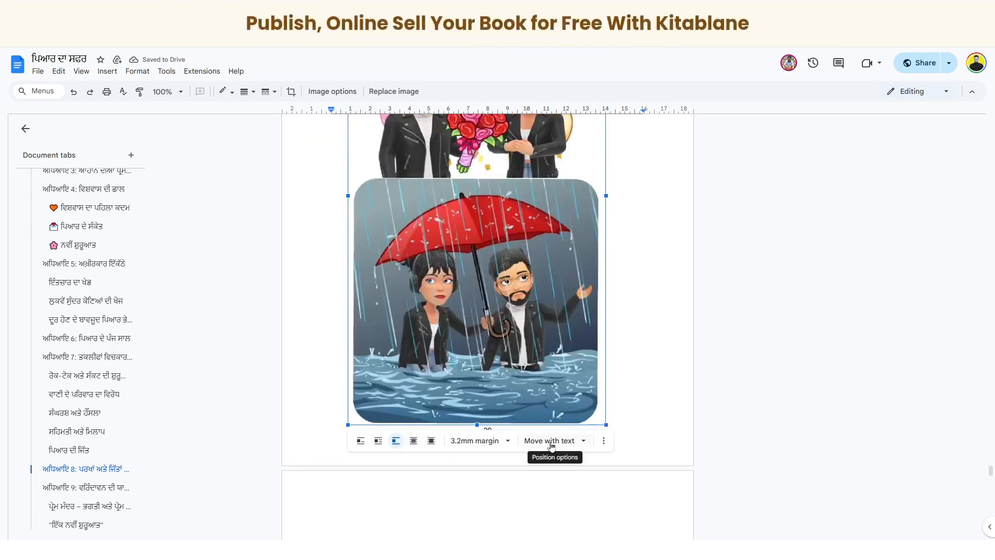
pyautogui.click(589, 444)
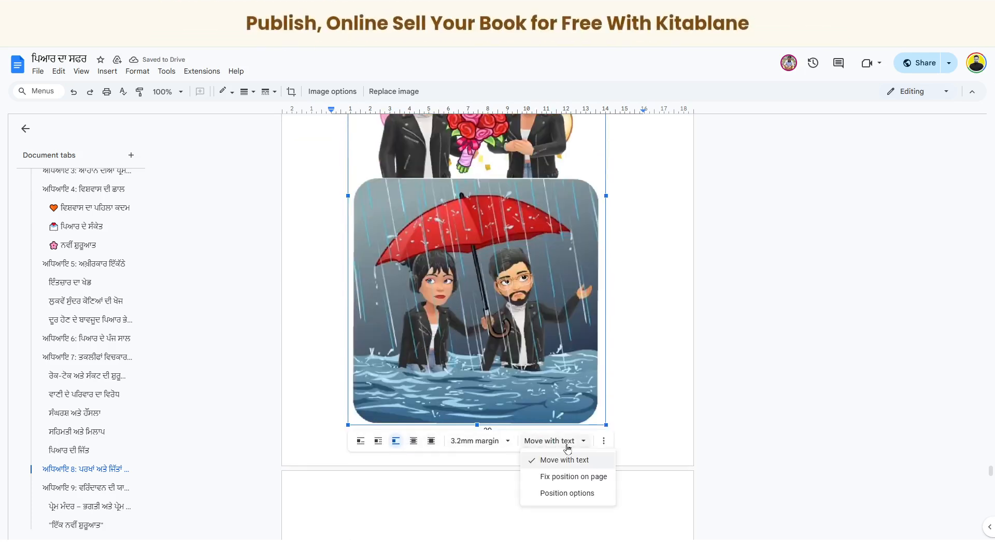
pyautogui.click(588, 477)
pyautogui.scroll(2, 637, 379)
pyautogui.click(642, 364)
pyautogui.moveTo(534, 296); pyautogui.dragTo(624, 397)
pyautogui.scroll(-10, 541, 294)
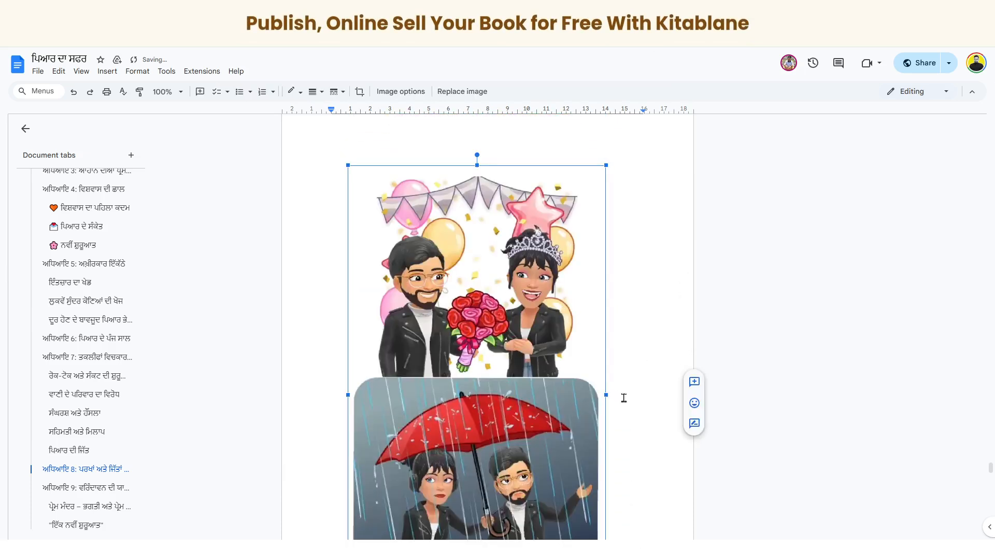
# Open the illustration's image options and apply the top-centre quick layout in its position settings
pyautogui.scroll(-8, 626, 389)
pyautogui.click(599, 228)
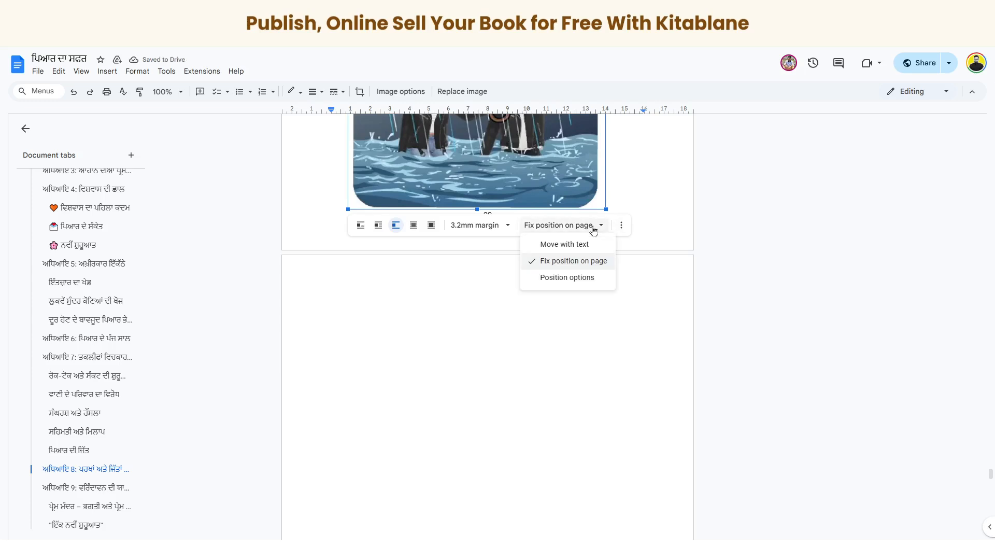
pyautogui.click(621, 226)
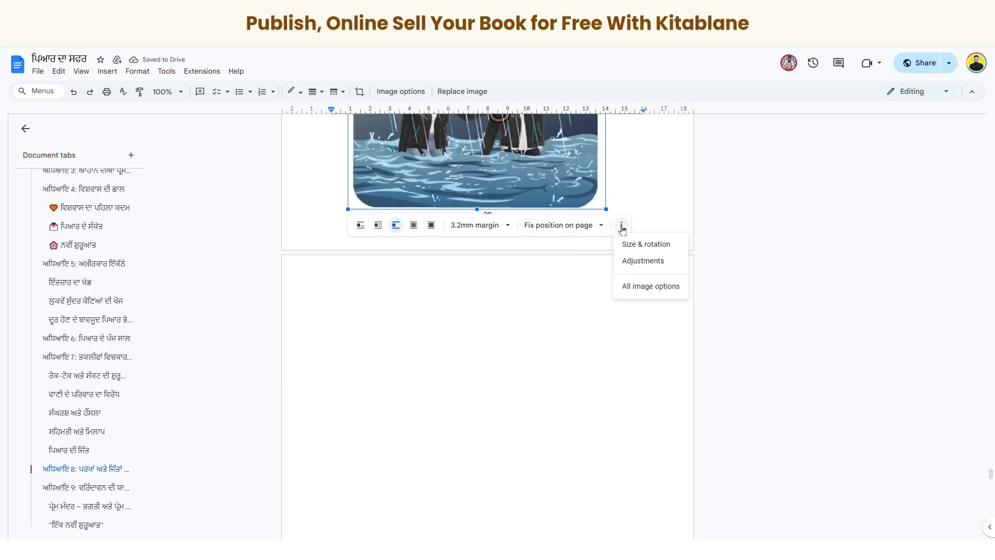
pyautogui.click(641, 244)
pyautogui.click(881, 338)
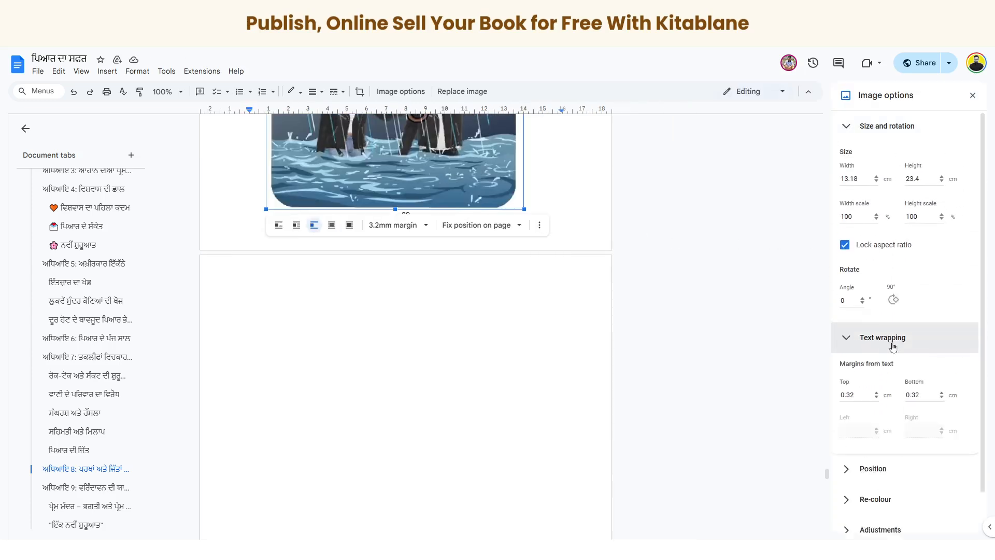
pyautogui.click(913, 445)
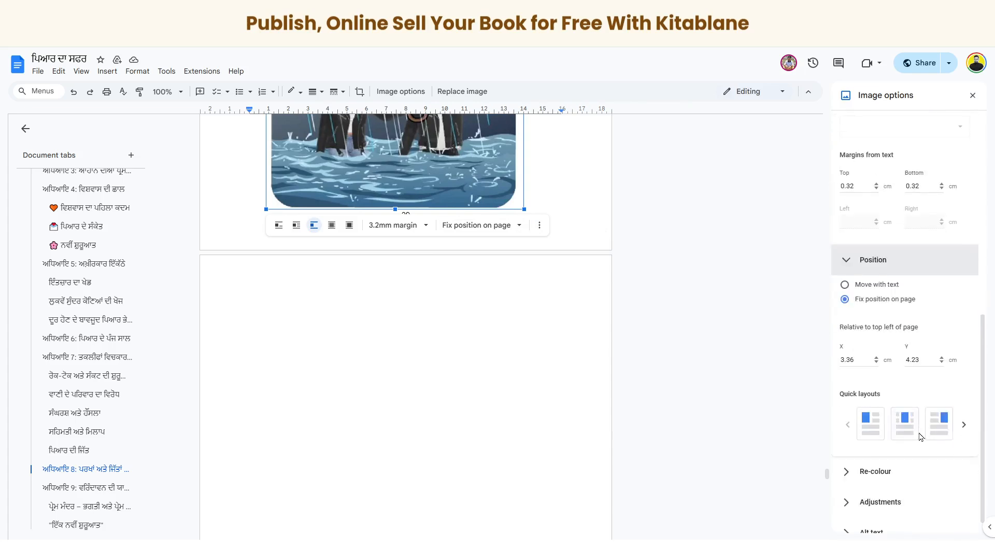
pyautogui.click(908, 412)
# Place the cursor after the last Chapter 8 paragraph and check the illustration's placement on its page
pyautogui.scroll(-6, 572, 346)
pyautogui.scroll(18, 573, 344)
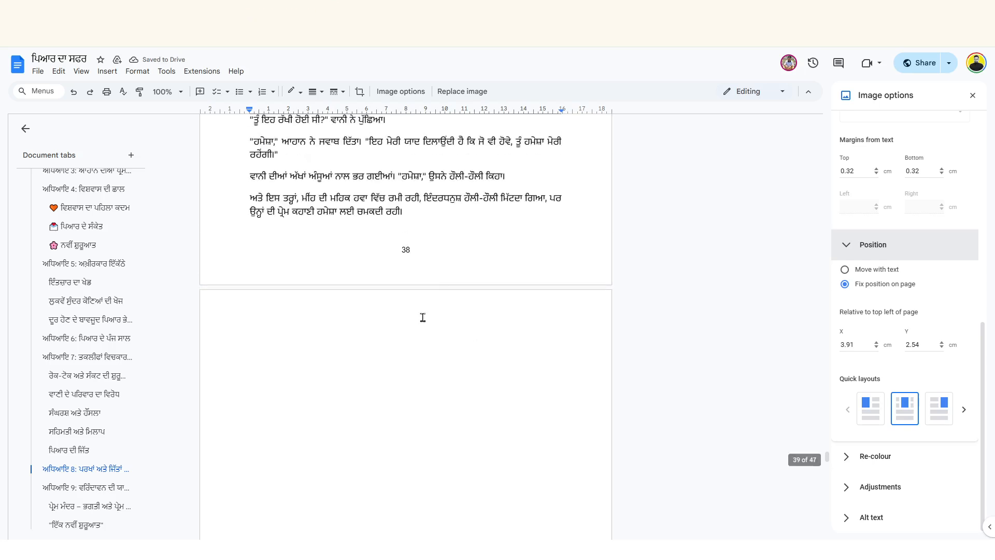
pyautogui.click(422, 212)
pyautogui.scroll(-8, 531, 410)
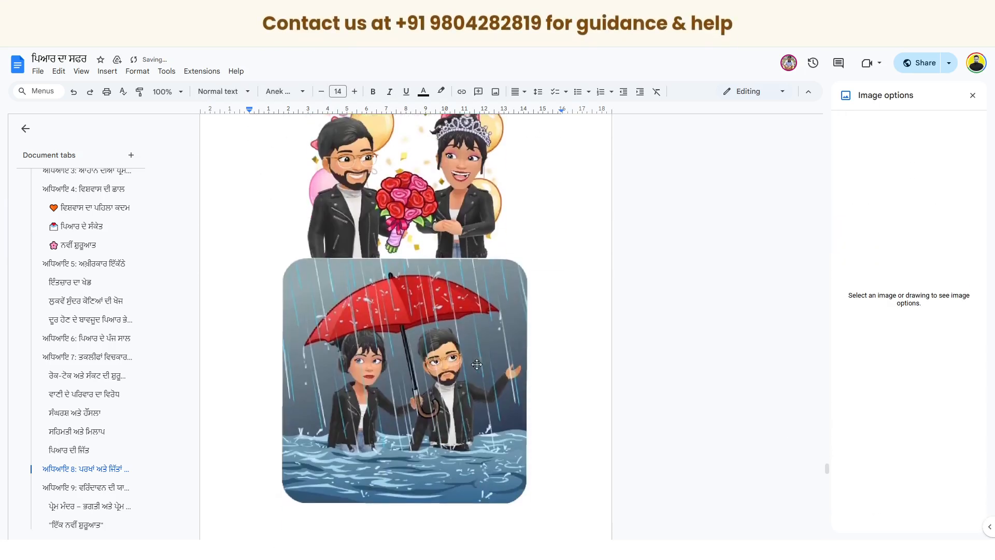
# Apply the Wrap text style to the umbrella illustration at the end of Chapter 8
pyautogui.click(446, 251)
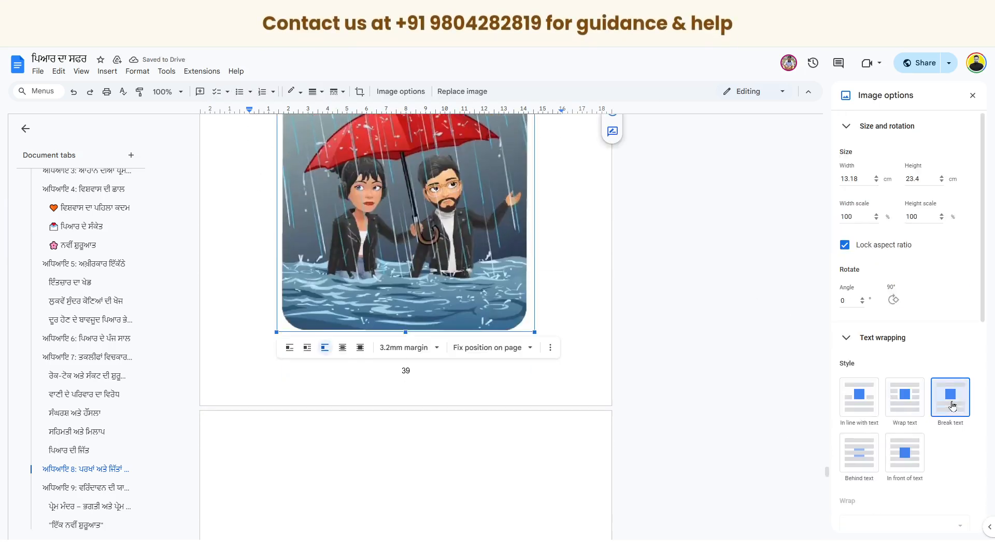
pyautogui.click(905, 399)
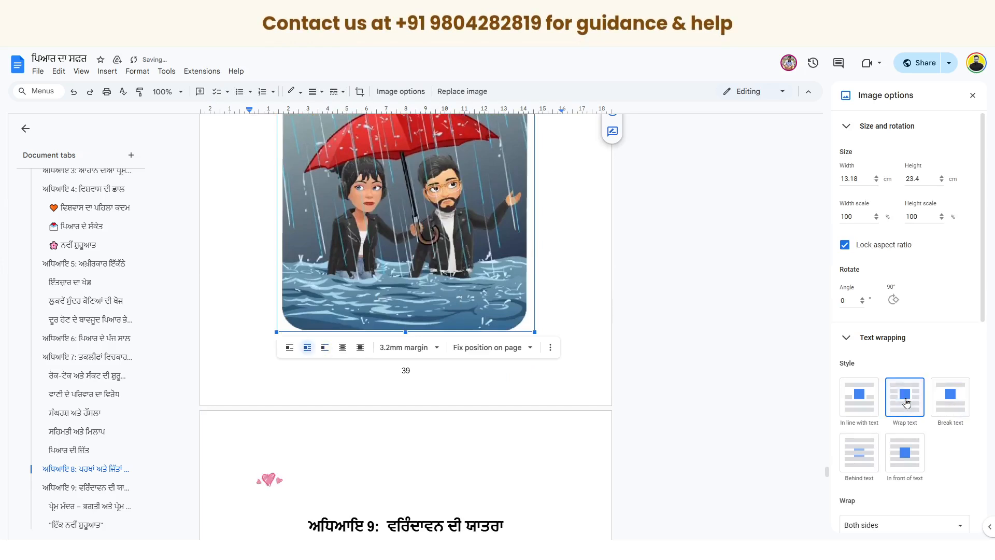
# Centre-align the small pink hearts image above the Chapter 9 heading
pyautogui.scroll(-3, 266, 340)
pyautogui.click(269, 325)
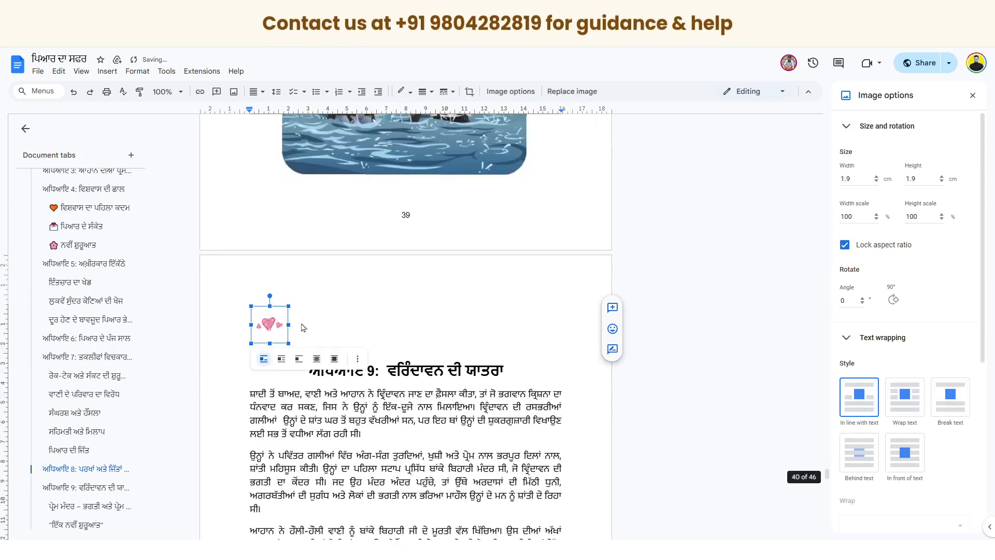
pyautogui.click(253, 91)
pyautogui.click(269, 112)
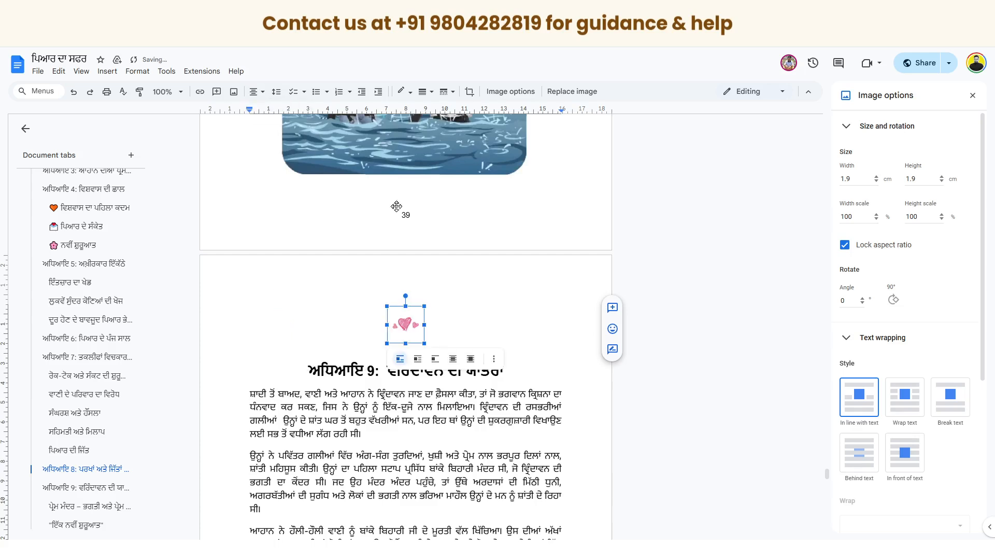
pyautogui.click(668, 395)
# Delete the blank space before the "ਇੱਕ ਨਵੀਂ ਸ਼ੁਰੂਆਤ" subheading in Chapter 9
pyautogui.scroll(-9, 668, 383)
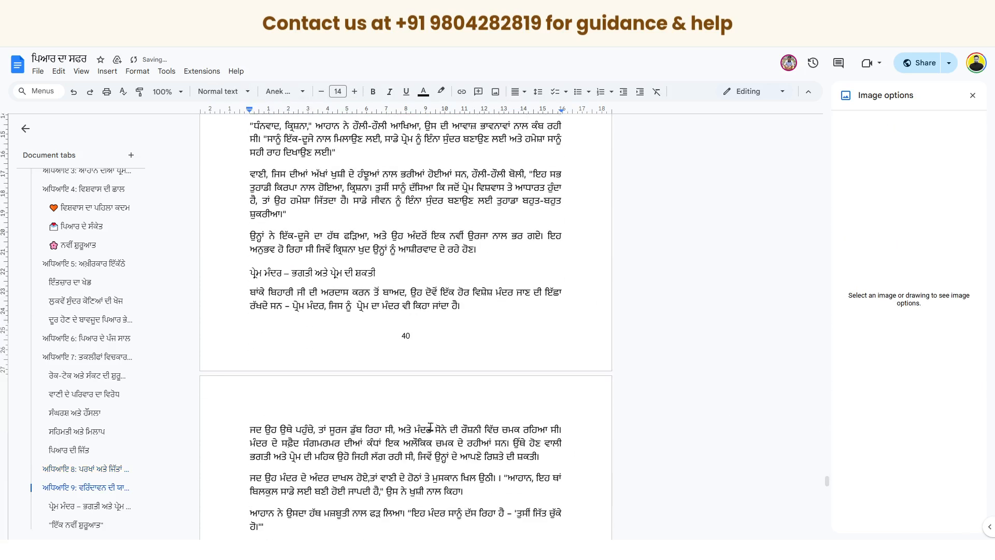
pyautogui.scroll(-10, 662, 332)
pyautogui.scroll(-5, 585, 441)
pyautogui.scroll(15, 534, 428)
pyautogui.scroll(-10, 535, 426)
pyautogui.scroll(-20, 535, 426)
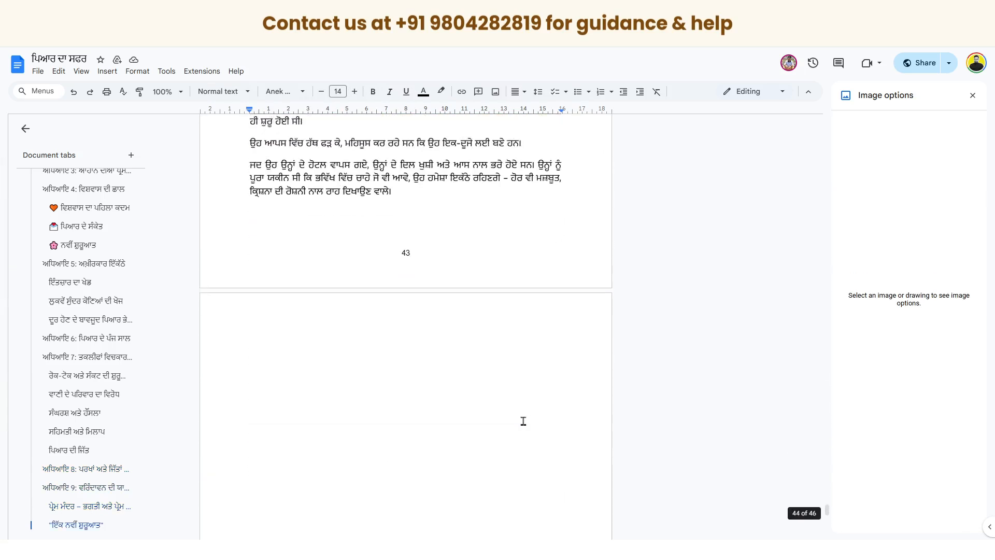
pyautogui.scroll(7, 523, 421)
pyautogui.click(293, 266)
pyautogui.press('Delete')
pyautogui.press('Delete')
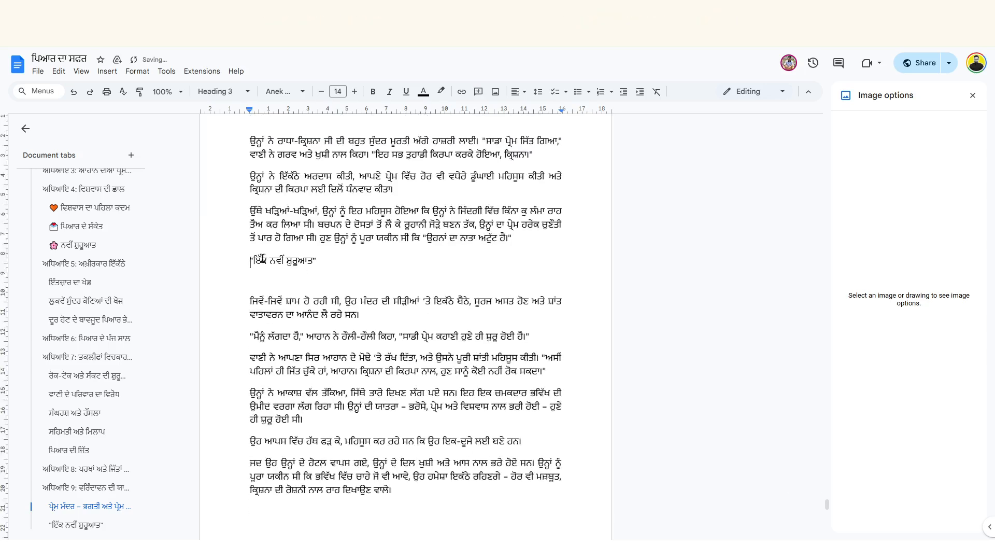
# Select all text matching the "ਇੱਕ ਨਵੀਂ ਸ਼ੁਰੂਆਤ" subheading's formatting and make it 16 pt, bold and italic
pyautogui.moveTo(261, 262); pyautogui.dragTo(283, 263)
pyautogui.rightClick(283, 263)
pyautogui.moveTo(362, 512)
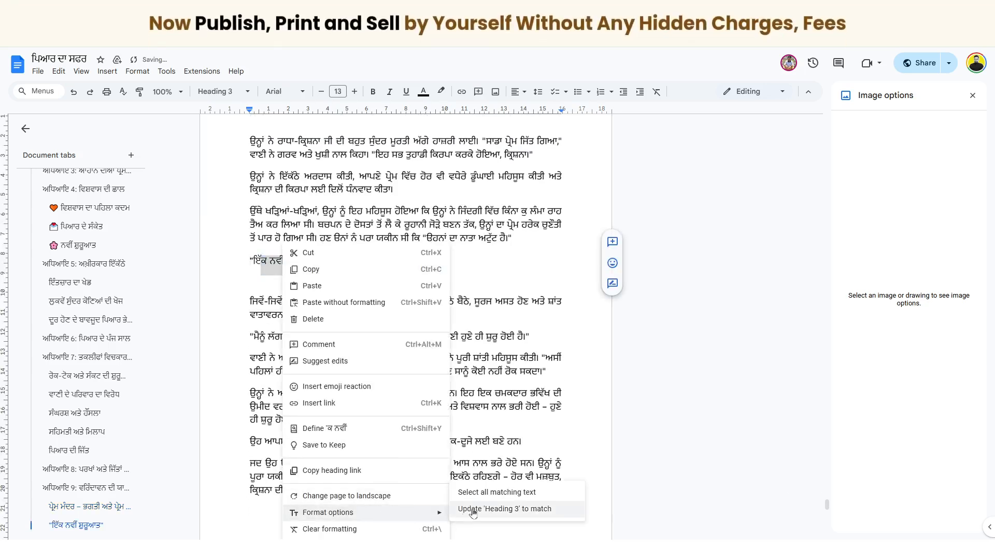
pyautogui.click(482, 491)
pyautogui.click(354, 91)
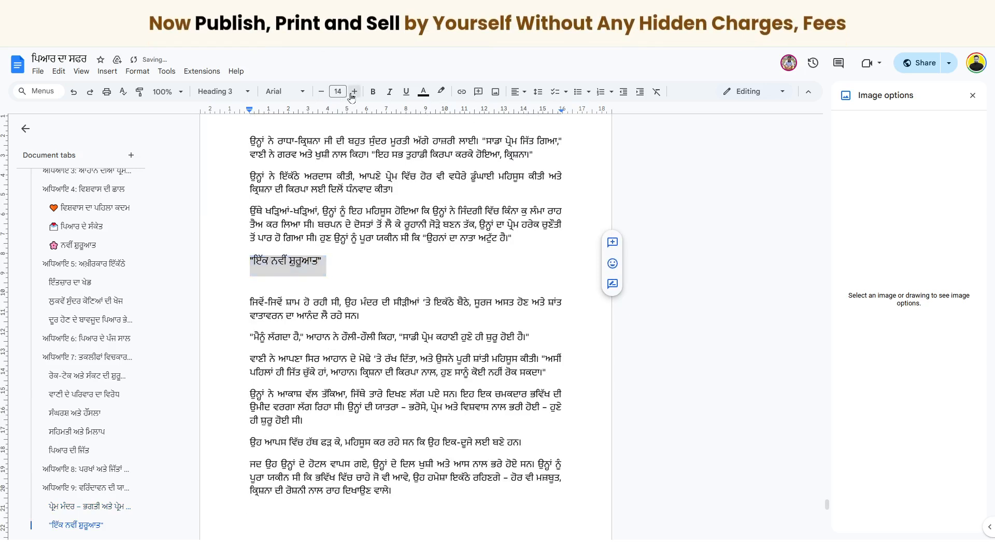
pyautogui.click(354, 91)
pyautogui.click(354, 91)
pyautogui.click(376, 97)
pyautogui.click(390, 93)
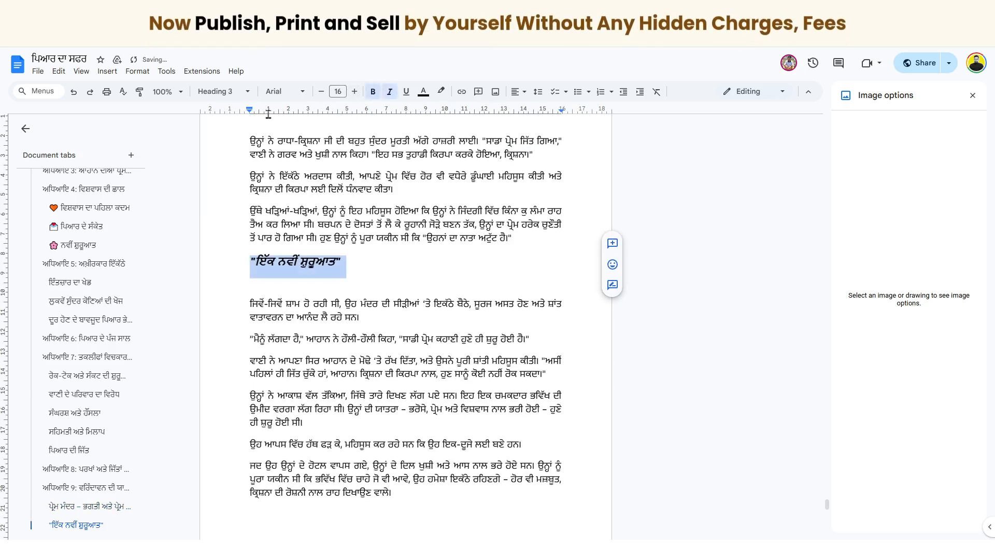
# Set the subheading's font to Noto Serif Gurmukhi and delete the blank line below it
pyautogui.click(241, 93)
pyautogui.click(278, 93)
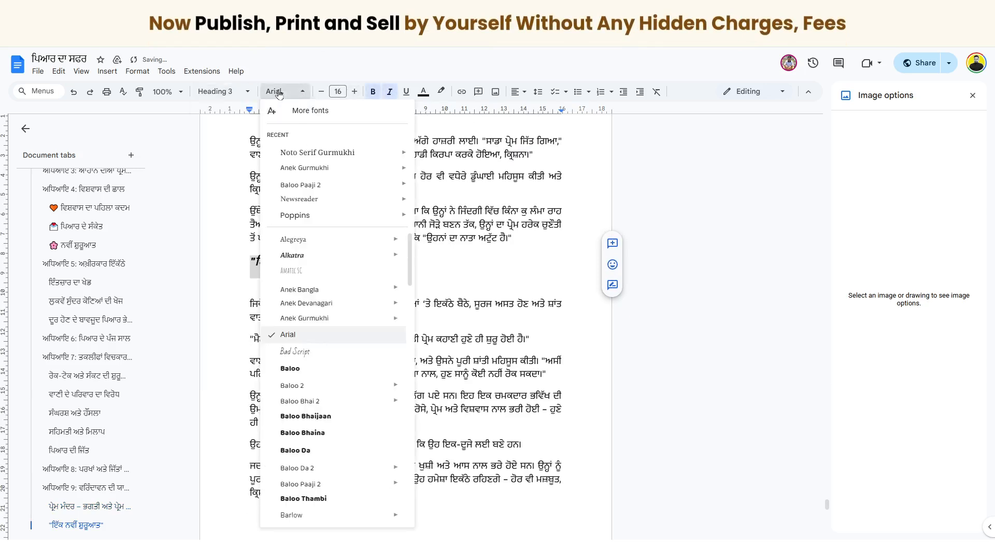
pyautogui.click(313, 152)
pyautogui.click(363, 270)
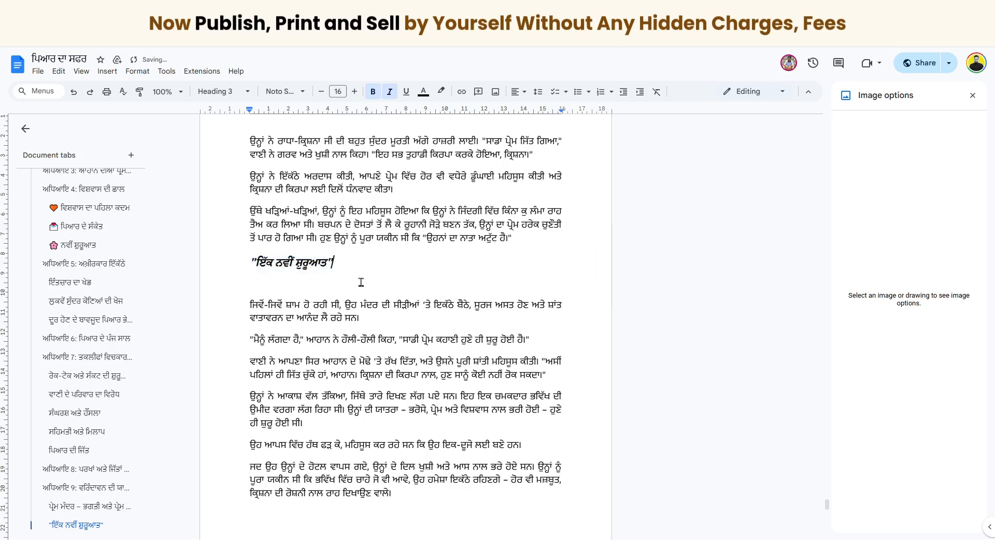
pyautogui.press('Delete')
# Set the sunset temple illustration after the last Chapter 9 paragraph to the Break text wrapping style
pyautogui.scroll(-4, 408, 329)
pyautogui.scroll(1, 406, 325)
pyautogui.click(418, 318)
pyautogui.scroll(-10, 479, 361)
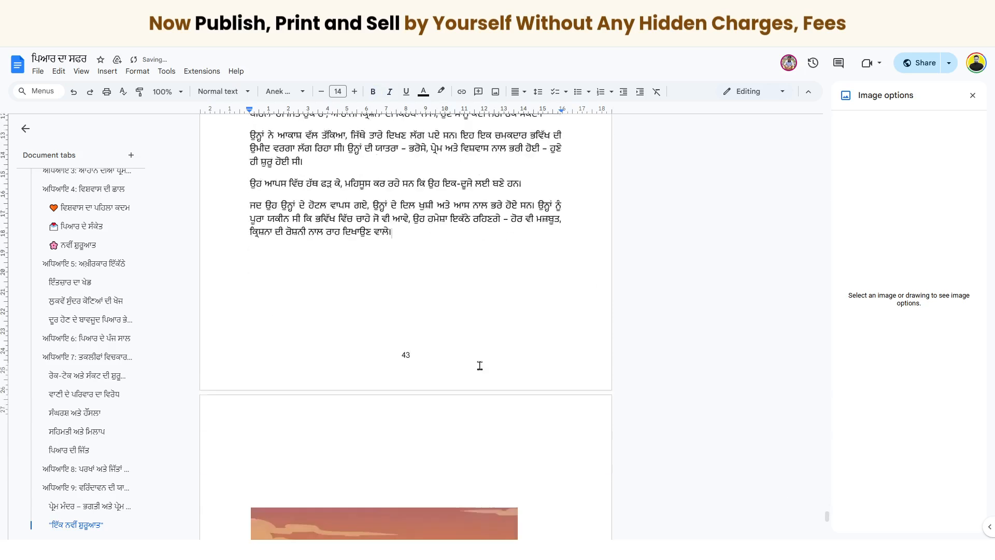
pyautogui.click(423, 207)
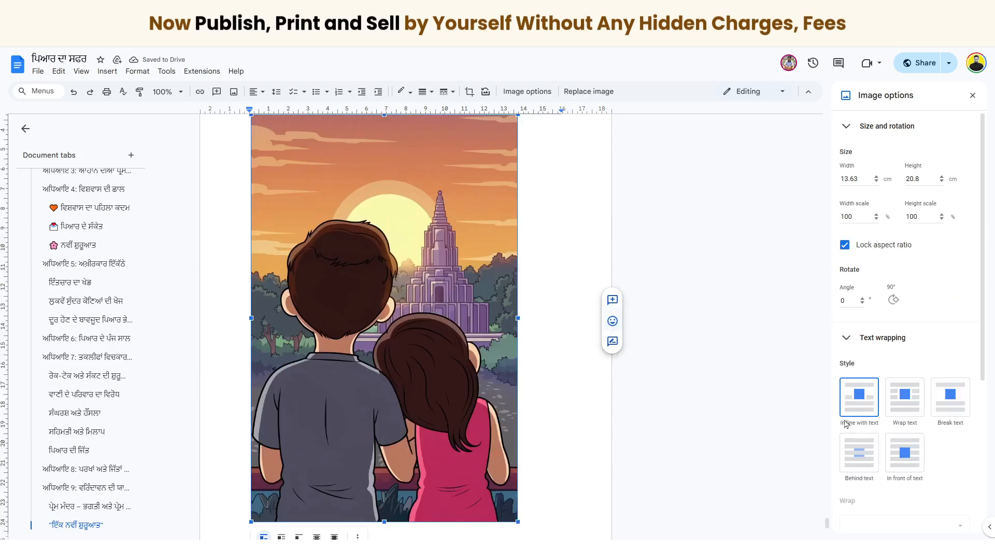
pyautogui.click(937, 406)
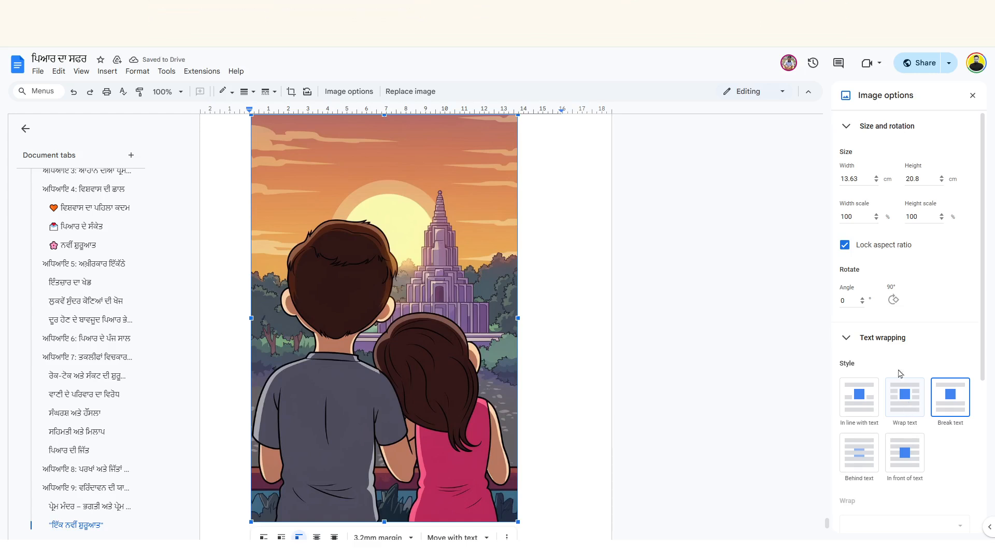
pyautogui.click(909, 408)
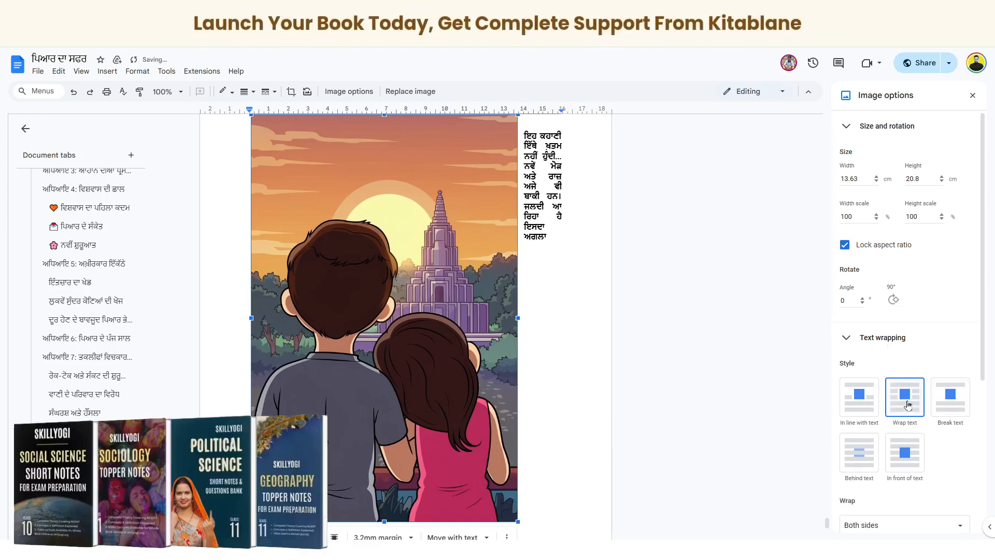
pyautogui.hotkey('ctrl', 'z')
pyautogui.click(955, 406)
# Move the sunset temple illustration to the horizontal centre of its page
pyautogui.scroll(-4, 604, 390)
pyautogui.click(564, 296)
pyautogui.scroll(8, 472, 314)
pyautogui.scroll(-2, 415, 321)
pyautogui.click(393, 324)
pyautogui.moveTo(386, 329); pyautogui.dragTo(408, 329)
pyautogui.scroll(-4, 483, 322)
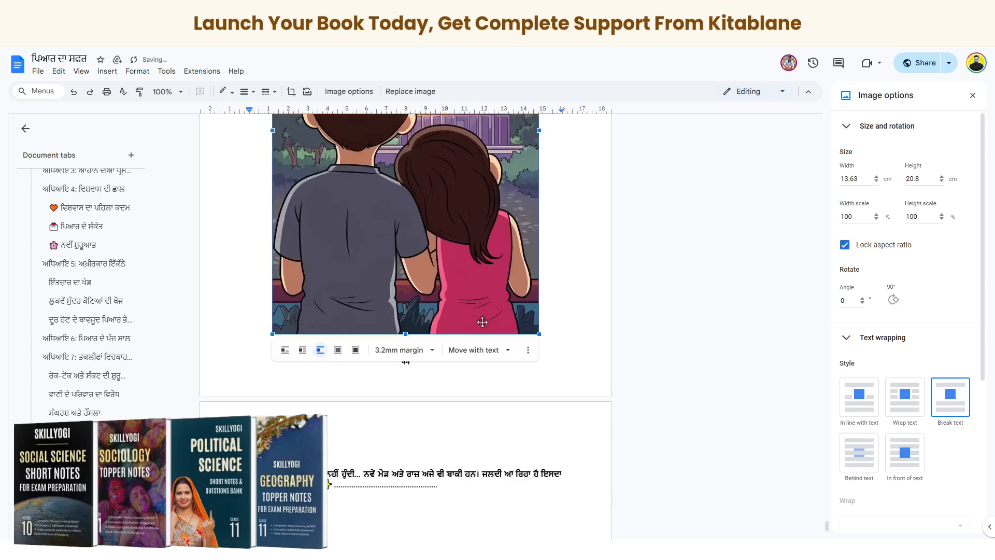
pyautogui.click(476, 374)
# Delete the blank lines above the sunset temple illustration while keeping the image in place
pyautogui.scroll(5, 469, 376)
pyautogui.click(408, 300)
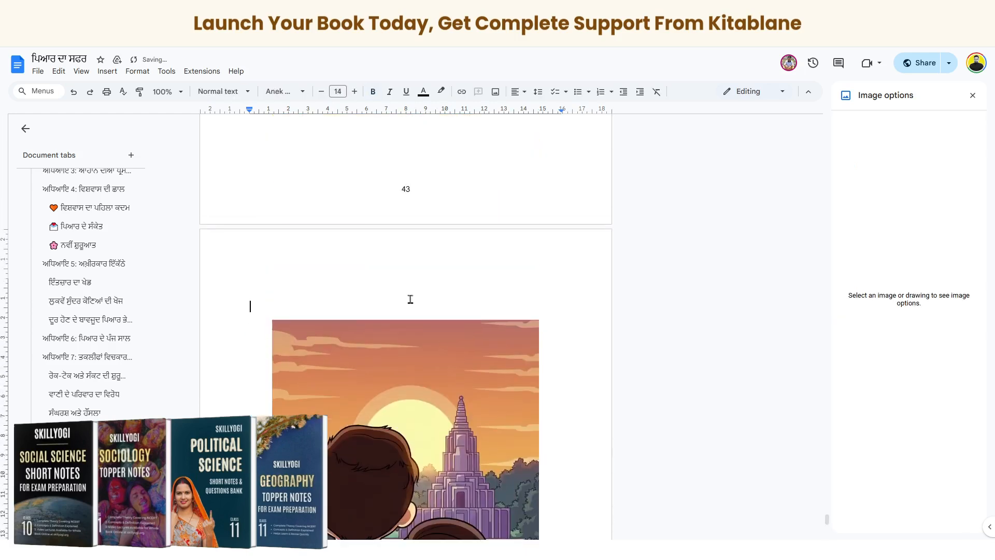
pyautogui.press('Delete')
pyautogui.hotkey('ctrl', 'z')
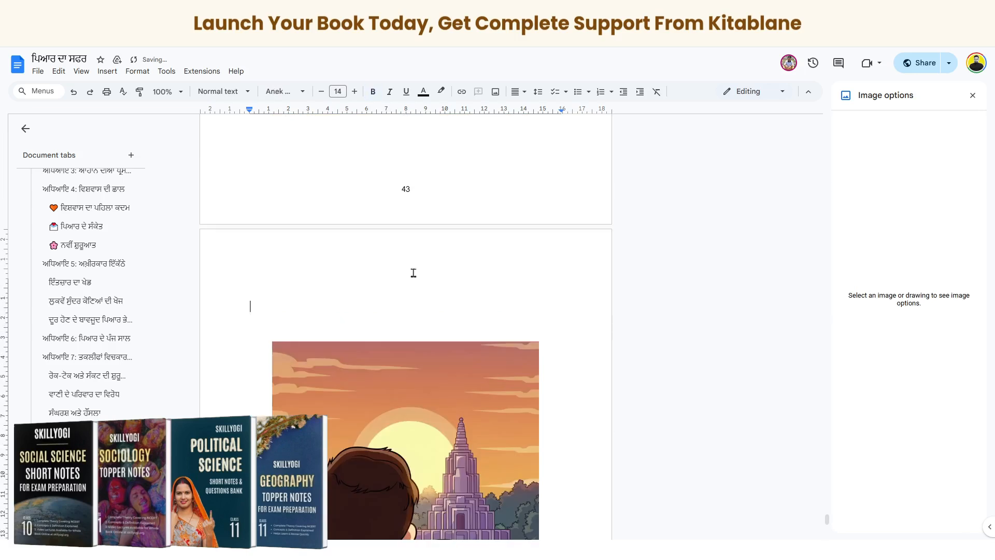
pyautogui.click(414, 273)
pyautogui.press('Delete')
pyautogui.press('Delete')
pyautogui.press('Delete')
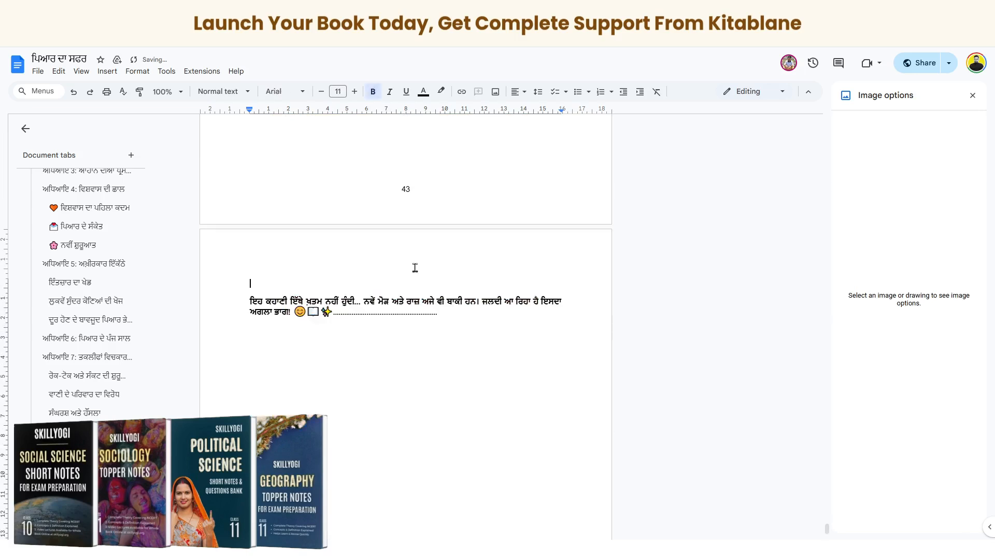
pyautogui.hotkey('ctrl', 'z')
pyautogui.press('Delete')
pyautogui.press('Delete')
# Try a page break before the bold closing note under the illustration and undo it
pyautogui.scroll(-7, 477, 384)
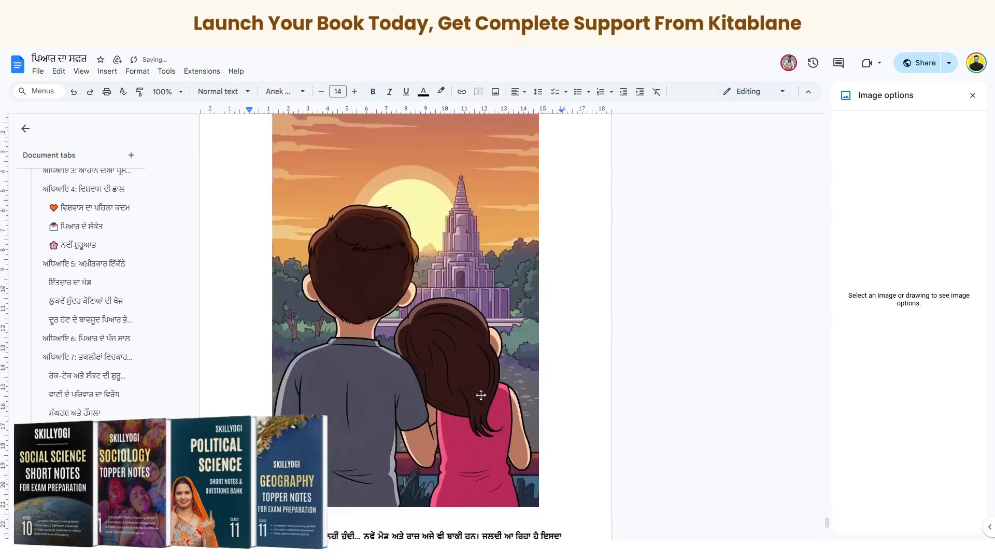
pyautogui.click(232, 318)
pyautogui.hotkey('ctrl', 'Return')
pyautogui.scroll(-4, 386, 407)
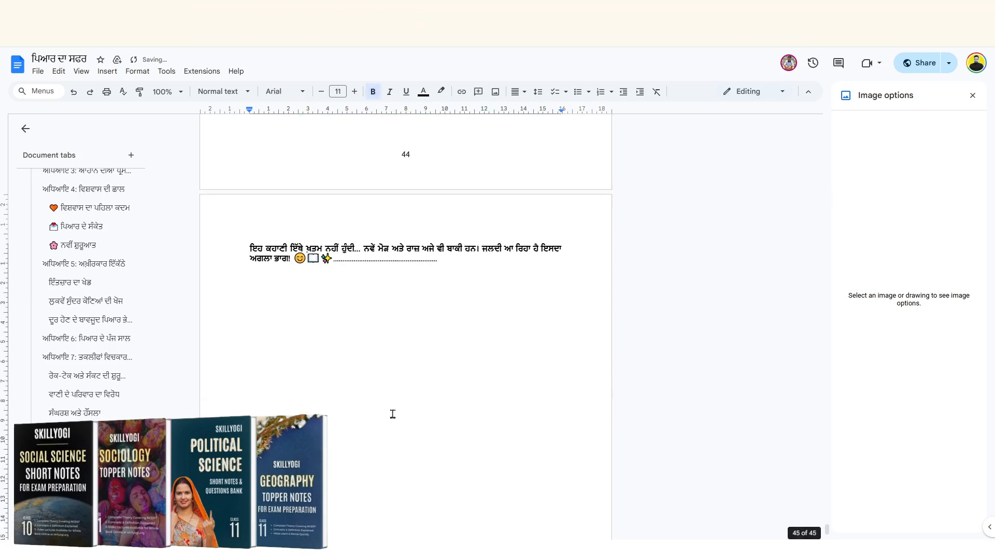
pyautogui.hotkey('ctrl', 'z')
# Delete the empty page that follows the bold closing note at the end of the book
pyautogui.scroll(10, 393, 394)
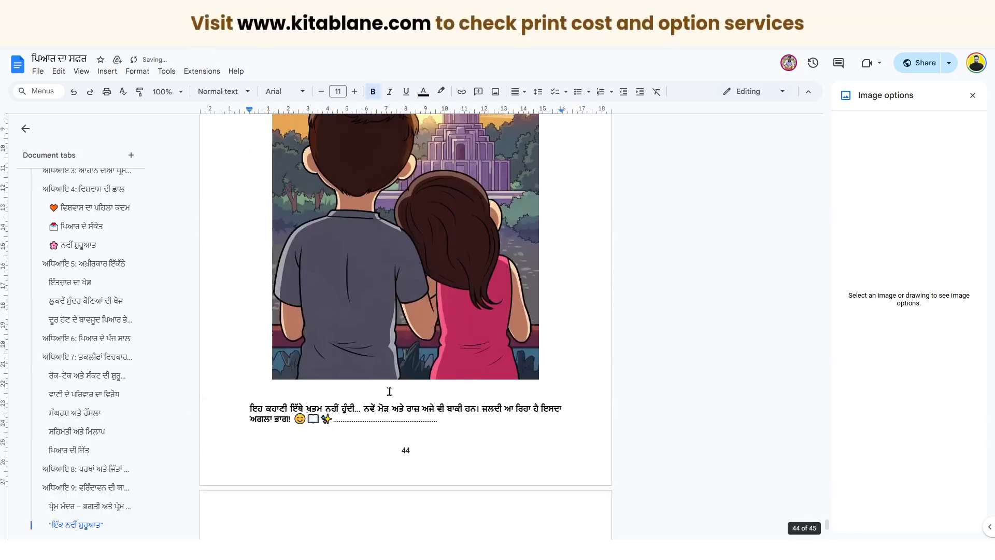
pyautogui.scroll(-15, 422, 407)
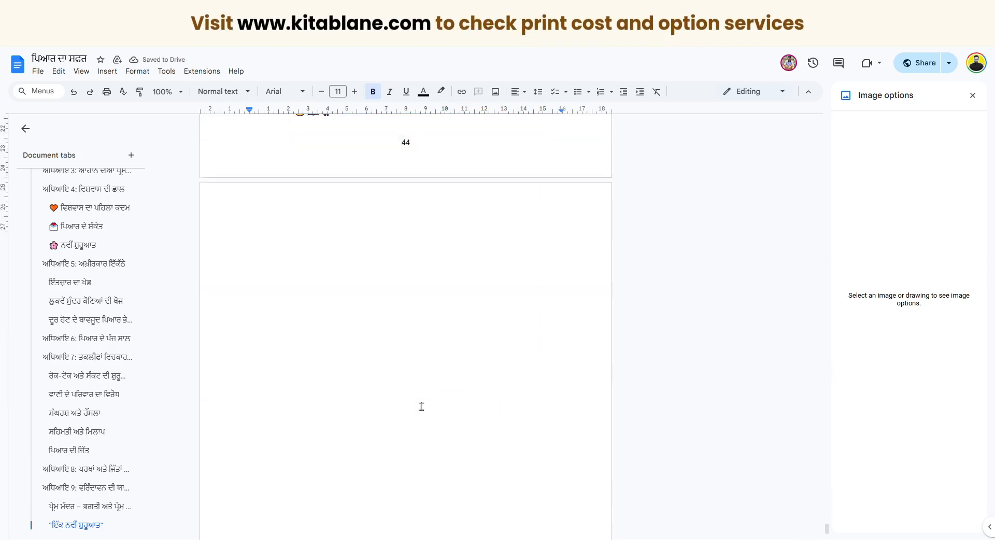
pyautogui.scroll(8, 421, 406)
pyautogui.scroll(-4, 422, 406)
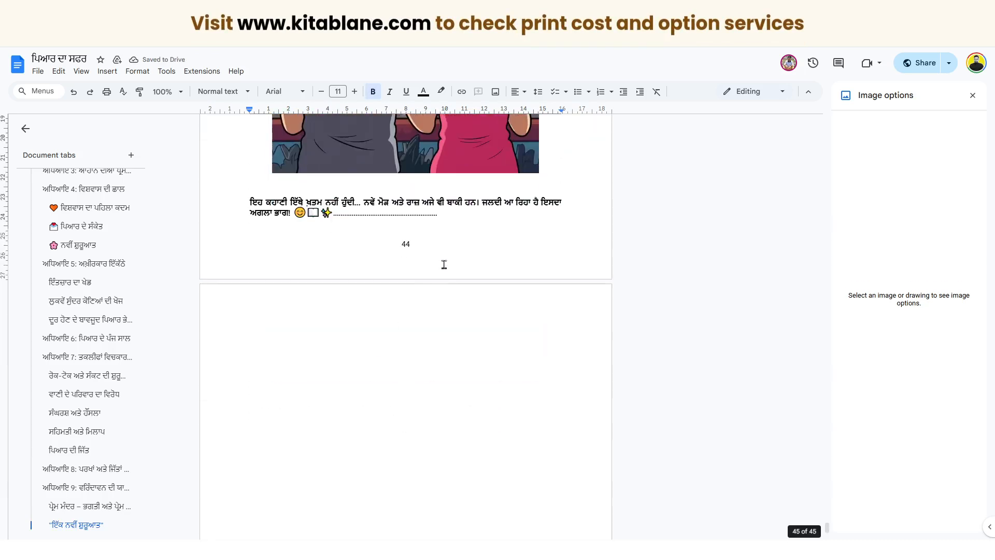
pyautogui.press('Delete')
pyautogui.scroll(4, 699, 465)
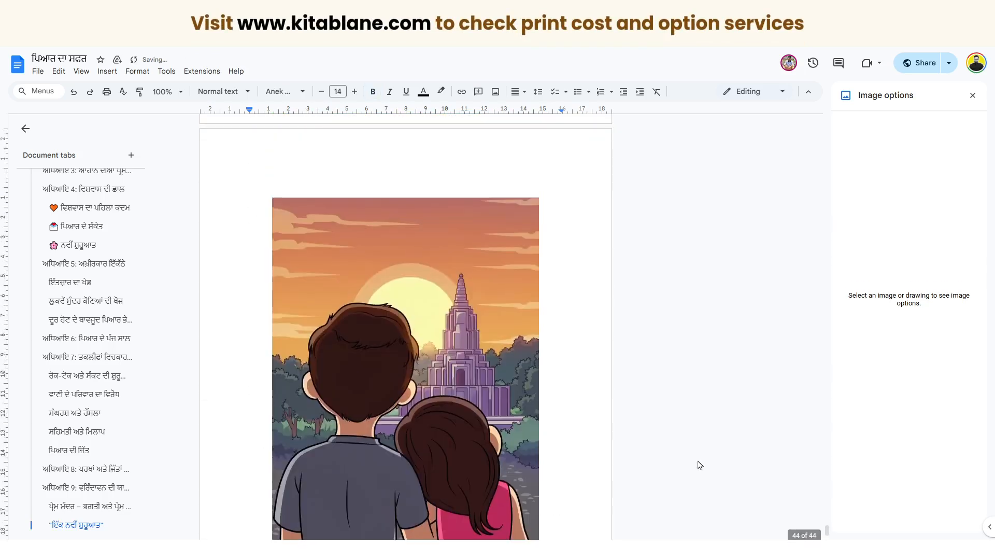
# Centre-align the copyright page's disclaimer, edition details, author photo, author line and price on page 2
pyautogui.moveTo(825, 536); pyautogui.dragTo(826, 123)
pyautogui.scroll(-6, 560, 404)
pyautogui.scroll(-12, 560, 404)
pyautogui.scroll(9, 559, 408)
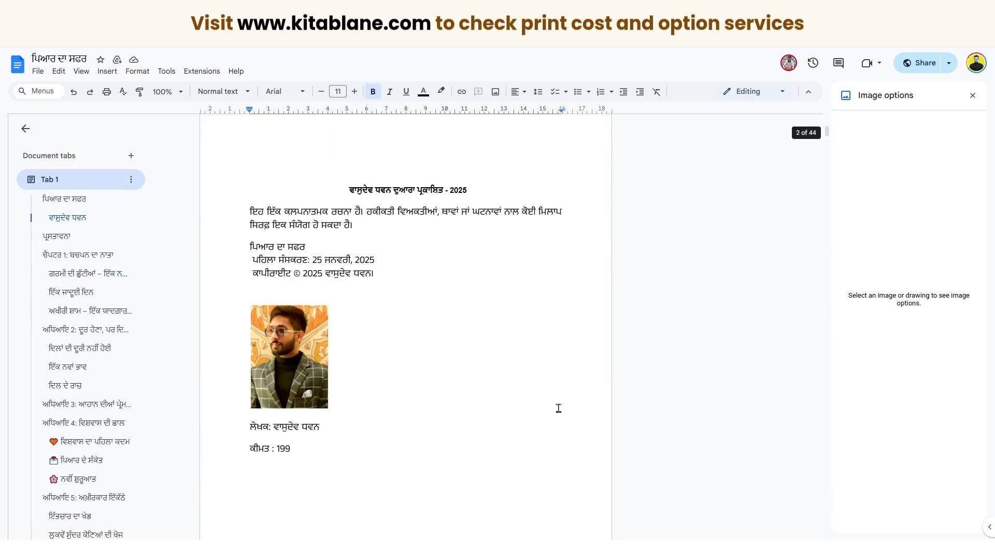
pyautogui.moveTo(301, 450); pyautogui.dragTo(247, 212)
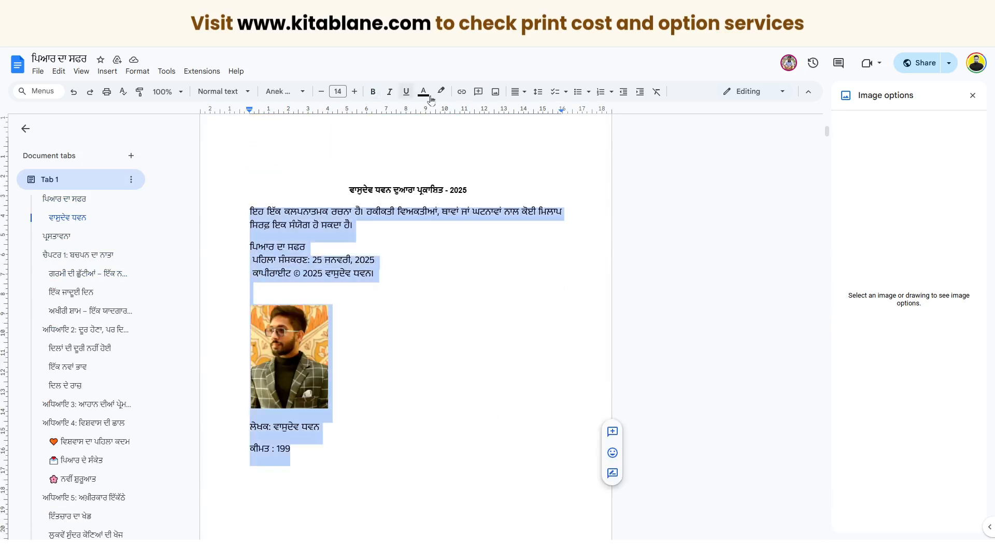
pyautogui.click(515, 92)
pyautogui.click(530, 111)
pyautogui.click(468, 261)
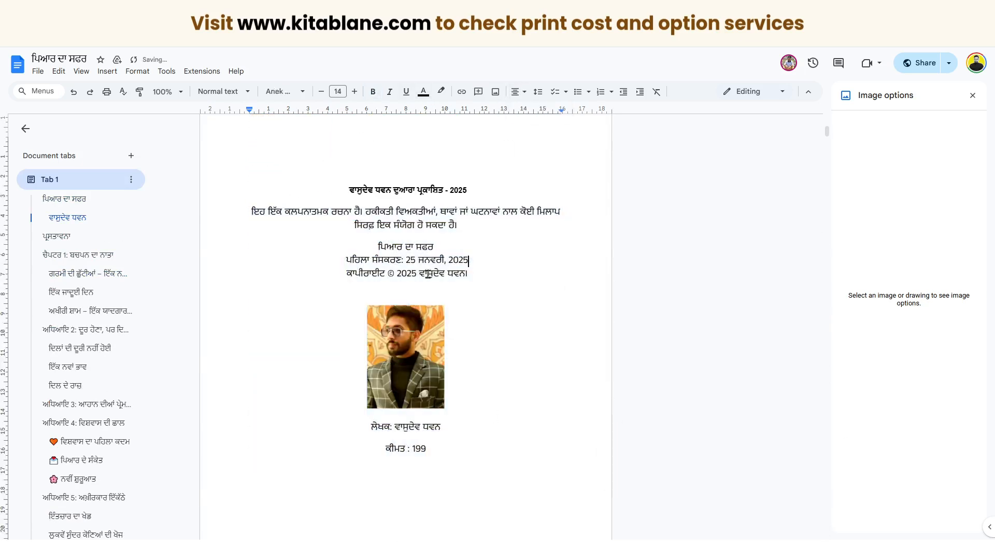
# Remove the leading spaces from the bold publisher line on the copyright page and centre-align it
pyautogui.moveTo(480, 191); pyautogui.dragTo(244, 191)
pyautogui.click(346, 191)
pyautogui.press('BackSpace')
pyautogui.press('BackSpace')
pyautogui.click(516, 92)
pyautogui.click(532, 112)
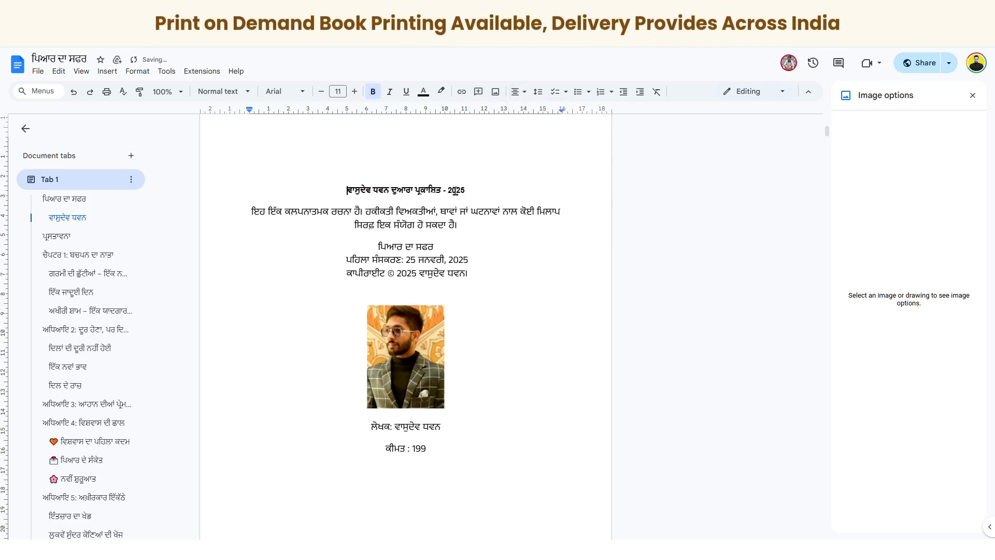
# Set the publisher line's font to Noto Serif Gurmukhi and increase its font size by three increments
pyautogui.moveTo(466, 190); pyautogui.dragTo(344, 190)
pyautogui.click(284, 91)
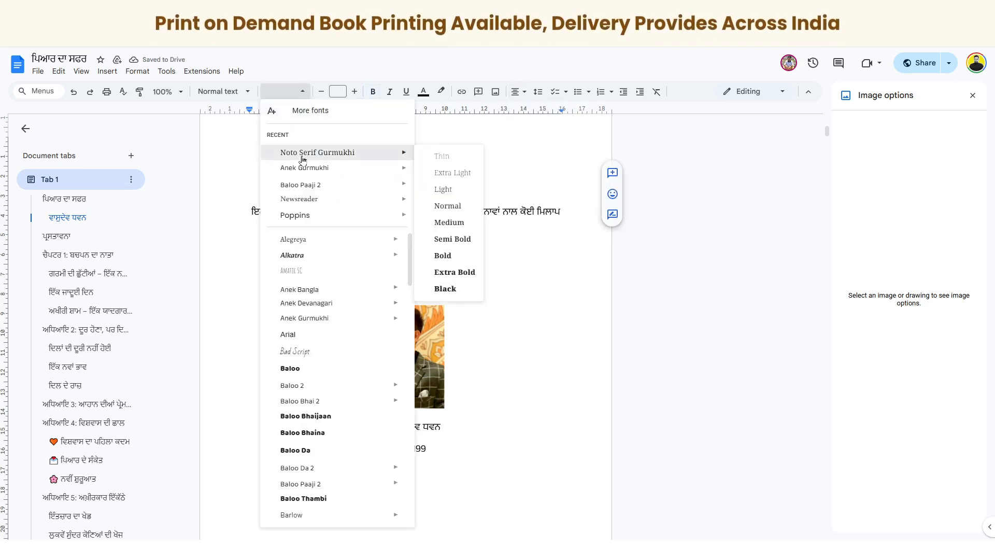
pyautogui.click(303, 153)
pyautogui.click(355, 91)
pyautogui.click(354, 92)
pyautogui.click(354, 92)
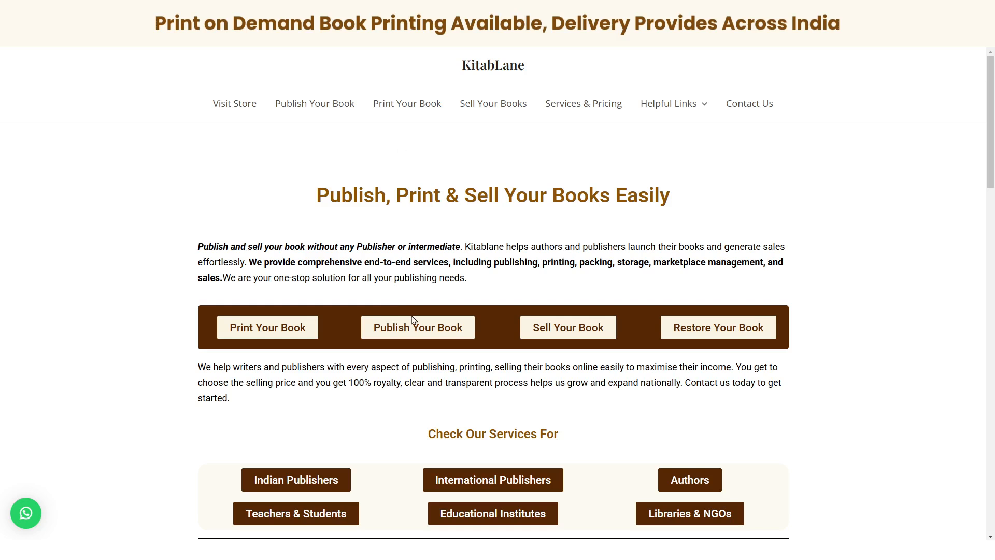
pyautogui.scroll(-1, 414, 320)
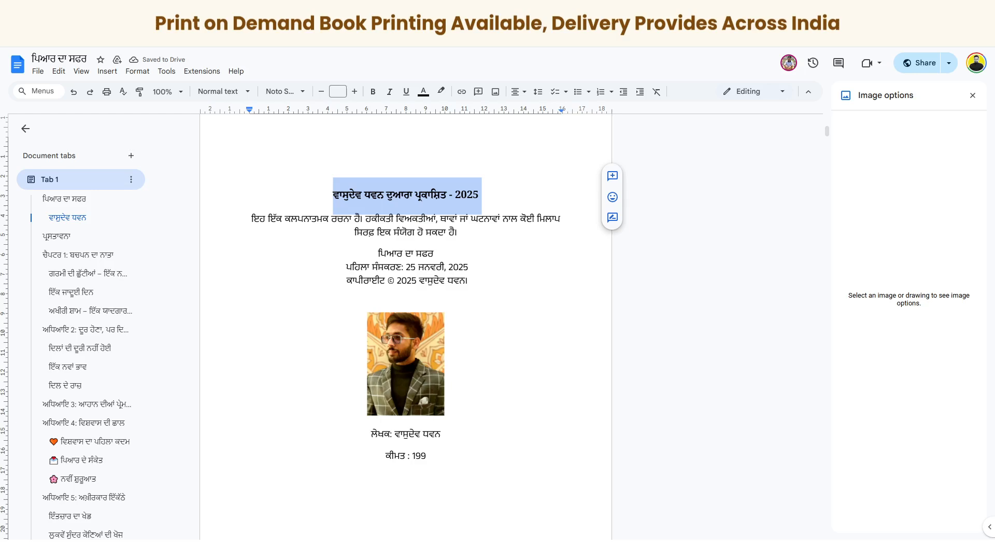
pyautogui.click(532, 330)
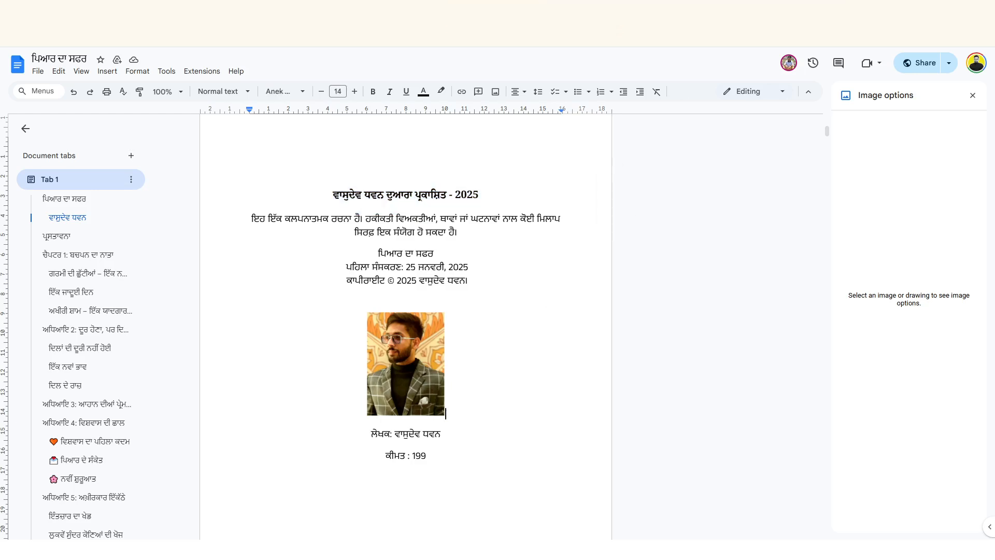